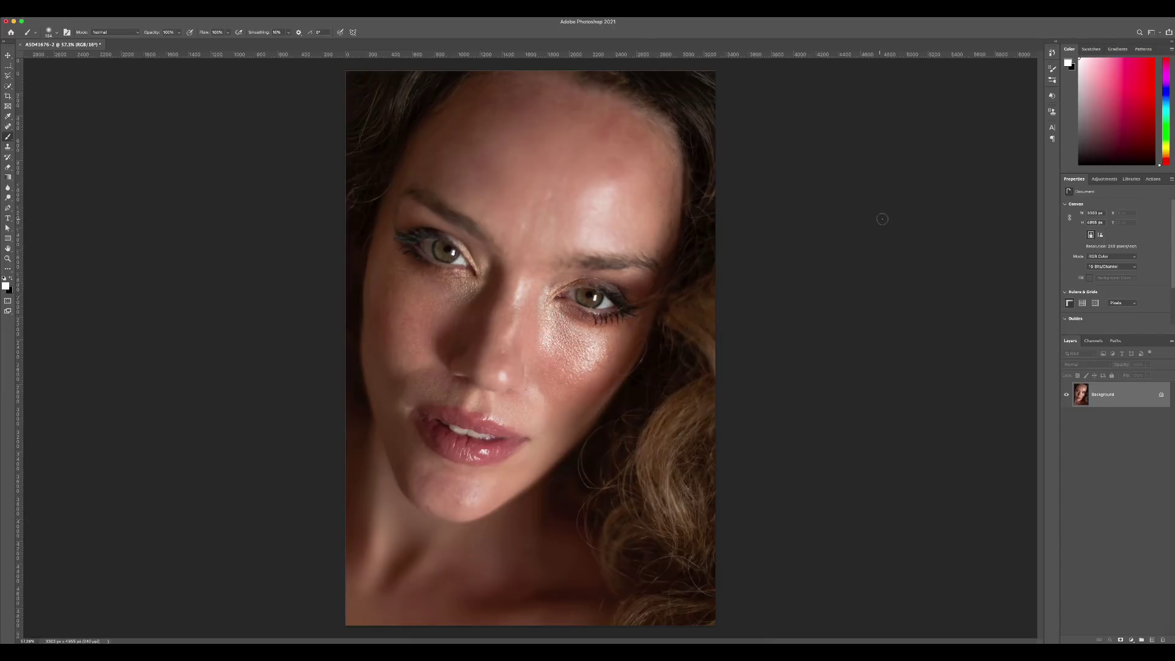
- Duplicate the photo layer twice and Gaussian Blur the lower copy until skin detail disappears
{"action": "key", "text": "v"}
{"action": "key", "text": "ctrl+j"}
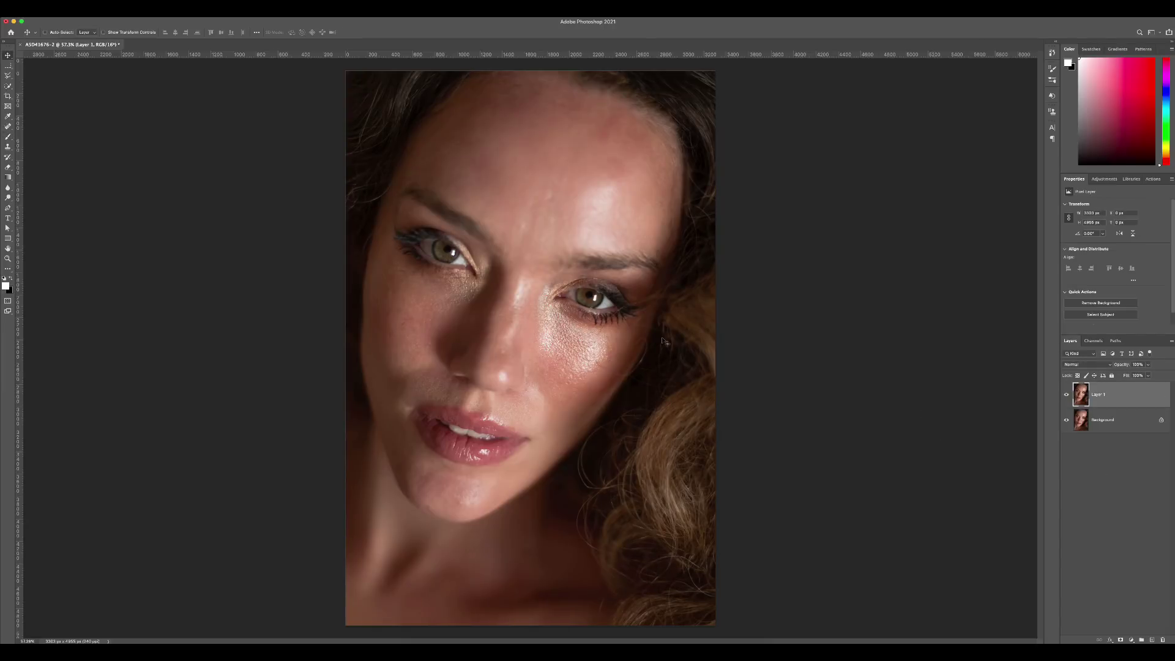
{"action": "key", "text": "ctrl+j"}
{"action": "left_click", "coordinate": [319, 140]}
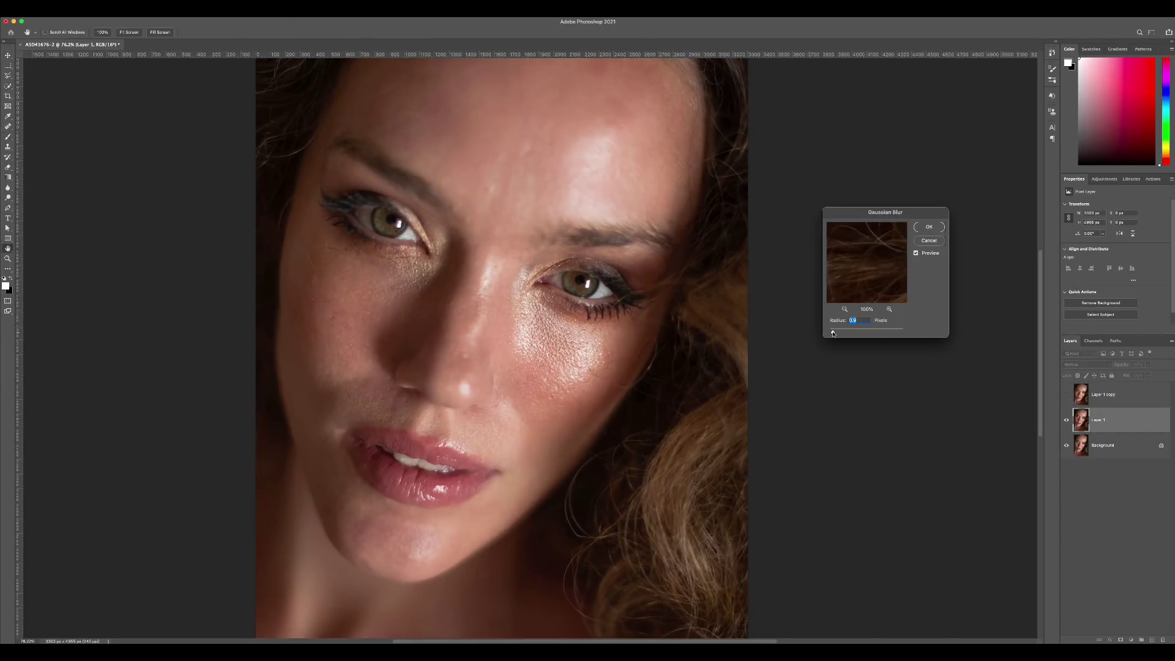
{"action": "left_click_drag", "start_coordinate": [849, 332], "coordinate": [862, 333]}
{"action": "left_click", "coordinate": [928, 228]}
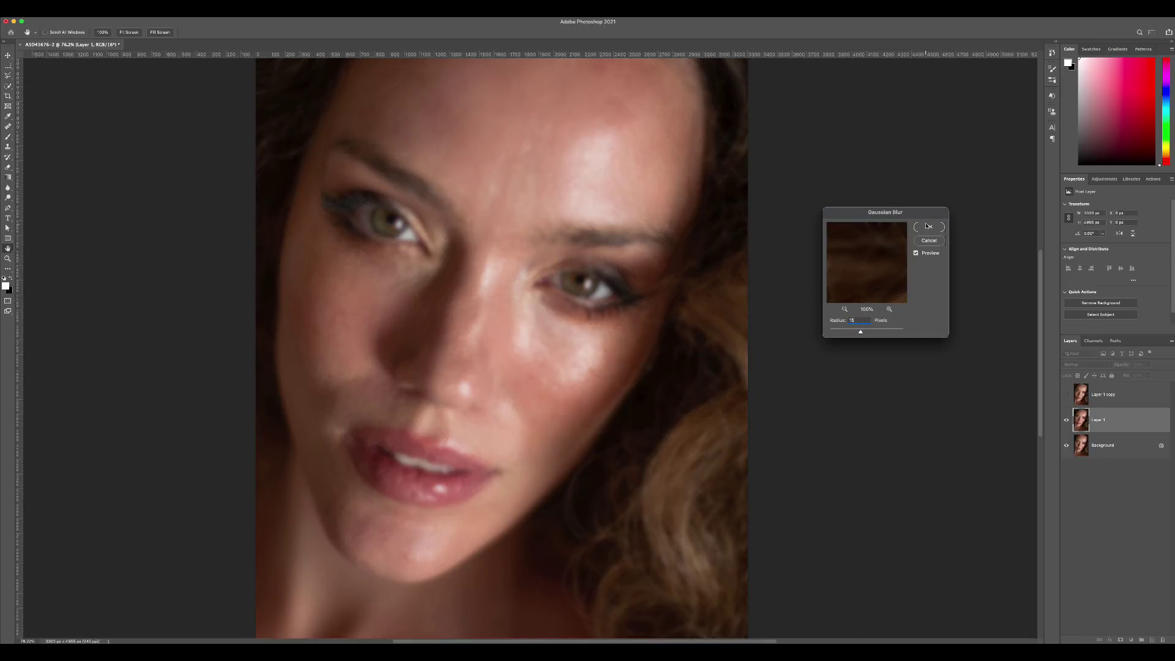
- Run Apply Image on the visible top copy to extract a grey texture layer
{"action": "left_click", "coordinate": [1066, 394]}
{"action": "left_click", "coordinate": [1105, 394]}
{"action": "left_click", "coordinate": [71, 8]}
{"action": "left_click", "coordinate": [110, 122]}
{"action": "left_click", "coordinate": [558, 255]}
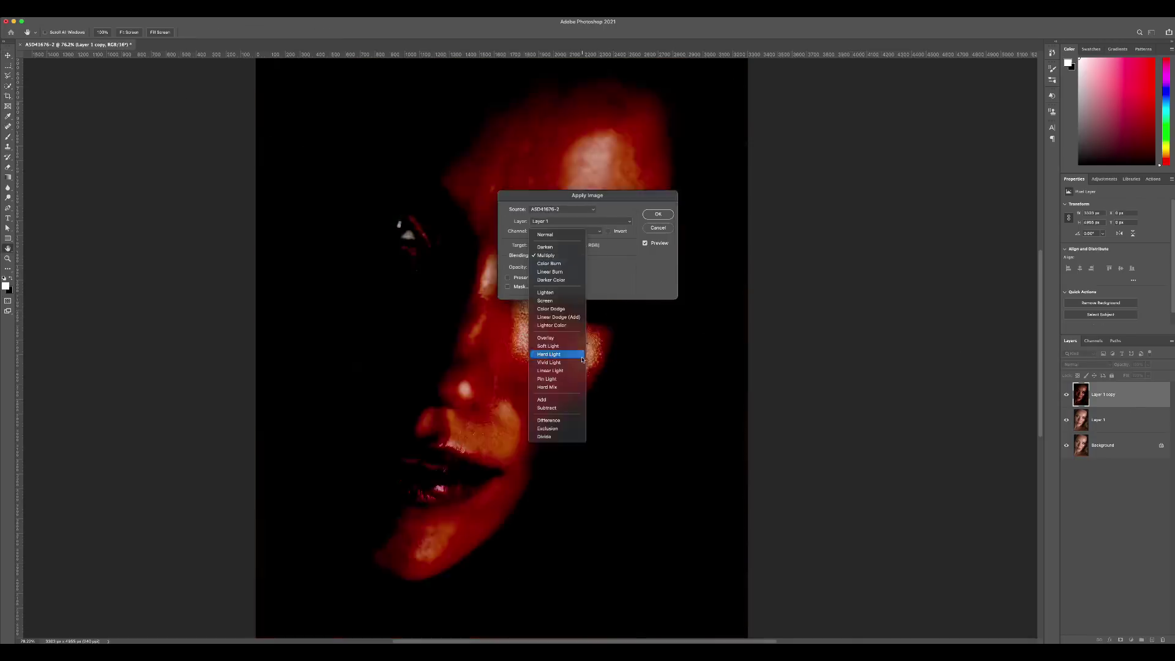
{"action": "left_click", "coordinate": [563, 349]}
{"action": "left_click", "coordinate": [658, 214]}
- Group both frequency copies as 'D&B' and select the blurred layer inside
{"action": "left_click", "coordinate": [1099, 420], "text": "shift"}
{"action": "key", "text": "ctrl+g"}
{"action": "double_click", "coordinate": [1095, 387]}
{"action": "type", "text": "D&B"}
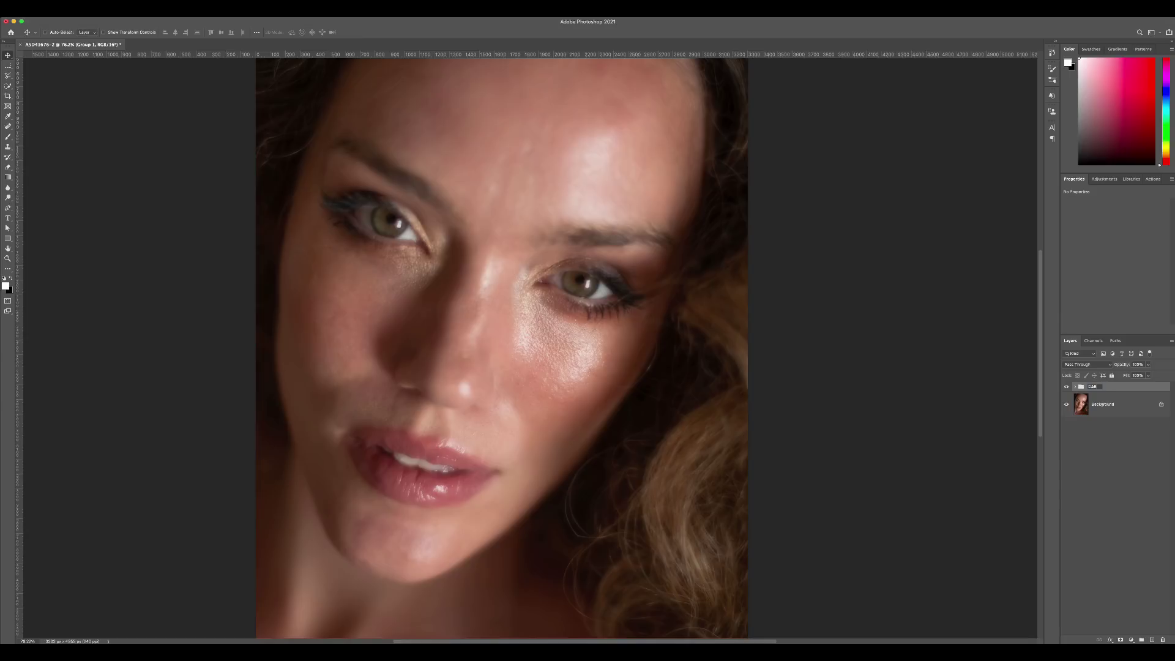
{"action": "key", "text": "Return"}
{"action": "left_click", "coordinate": [1075, 387]}
{"action": "left_click", "coordinate": [1109, 429]}
- Delete the D&B group and reapply Gaussian Blur to the low-frequency copy
{"action": "left_click_drag", "start_coordinate": [1130, 496], "coordinate": [1163, 639]}
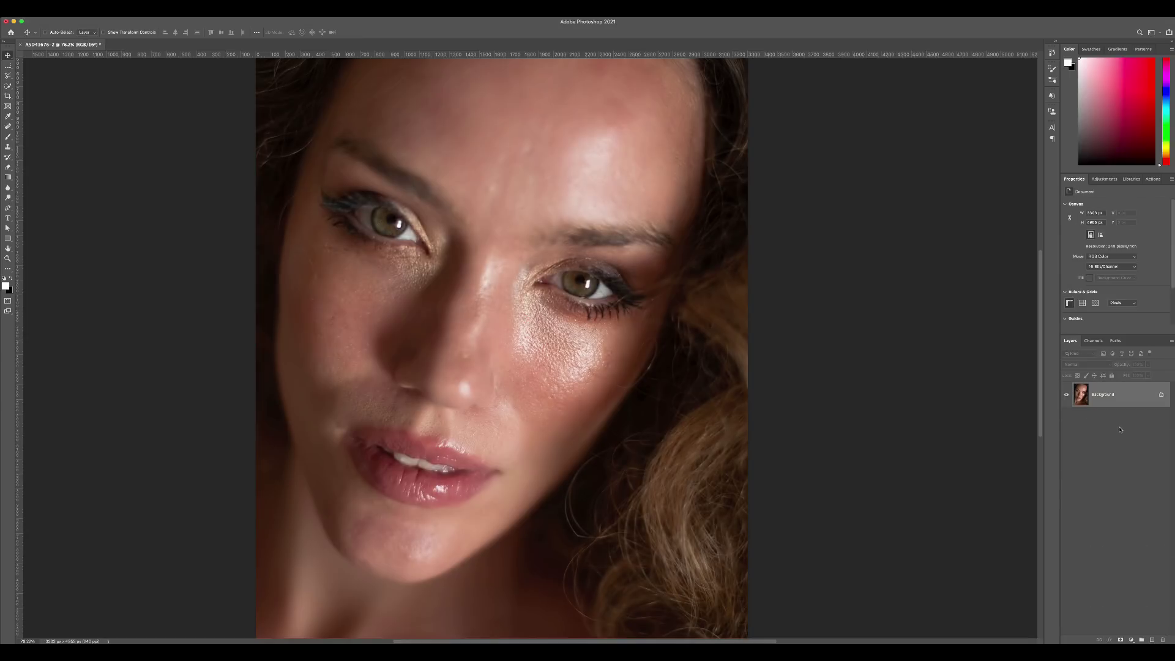
{"action": "left_click", "coordinate": [178, 9]}
{"action": "left_click", "coordinate": [321, 144]}
{"action": "left_click", "coordinate": [929, 227]}
- Recreate the grey texture layer with Apply Image, then ready Layer 1 copy 2 for Mixer Brush smoothing
{"action": "left_click", "coordinate": [1067, 395]}
{"action": "left_click", "coordinate": [1102, 394]}
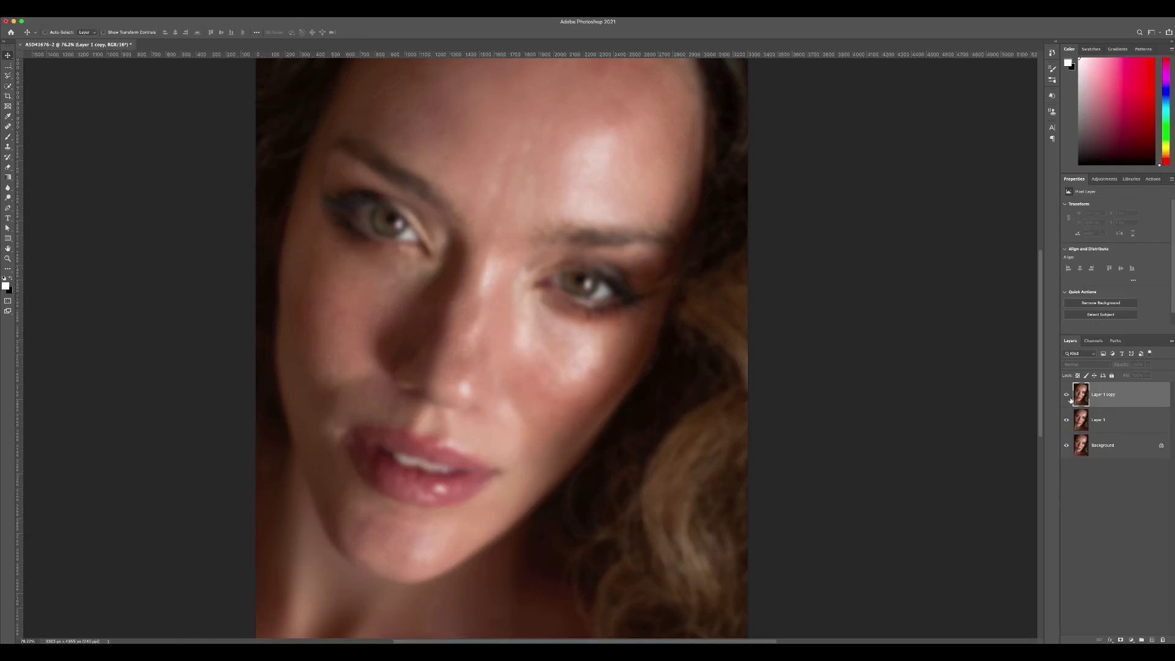
{"action": "left_click", "coordinate": [88, 8]}
{"action": "left_click", "coordinate": [107, 153]}
{"action": "left_click", "coordinate": [658, 218]}
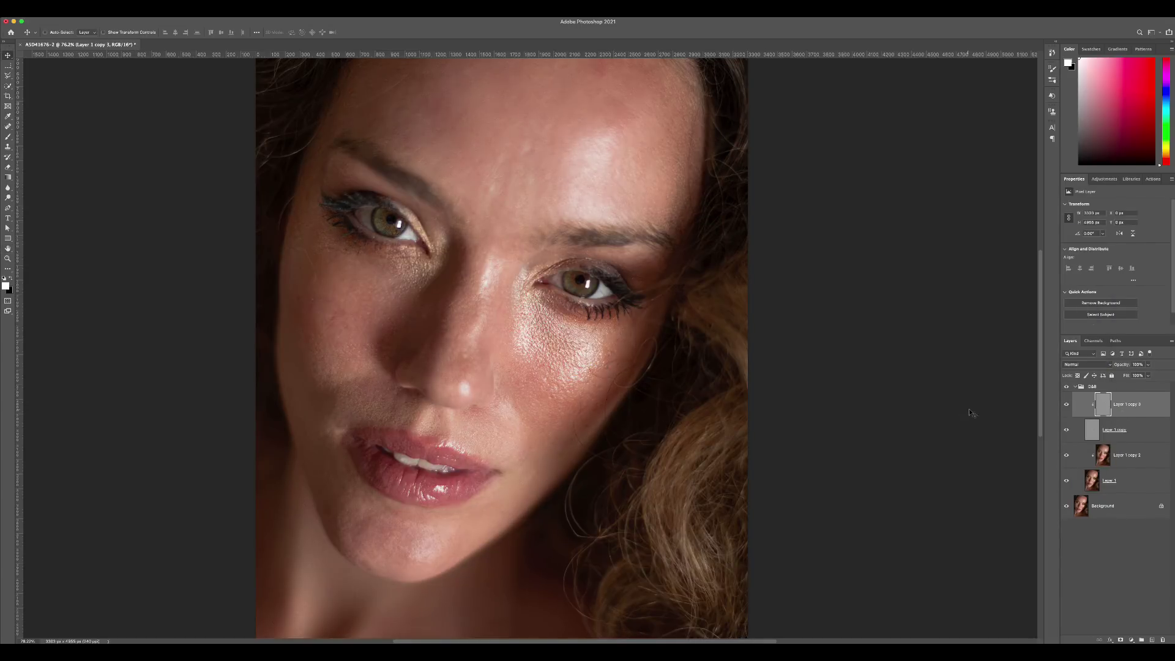
{"action": "left_click", "coordinate": [1127, 455]}
{"action": "left_click", "coordinate": [8, 136]}
- Hide the texture layer and blend shadows by the nose, chin, neck, eye and cheek with a resized Mixer Brush
{"action": "left_click", "coordinate": [1067, 429]}
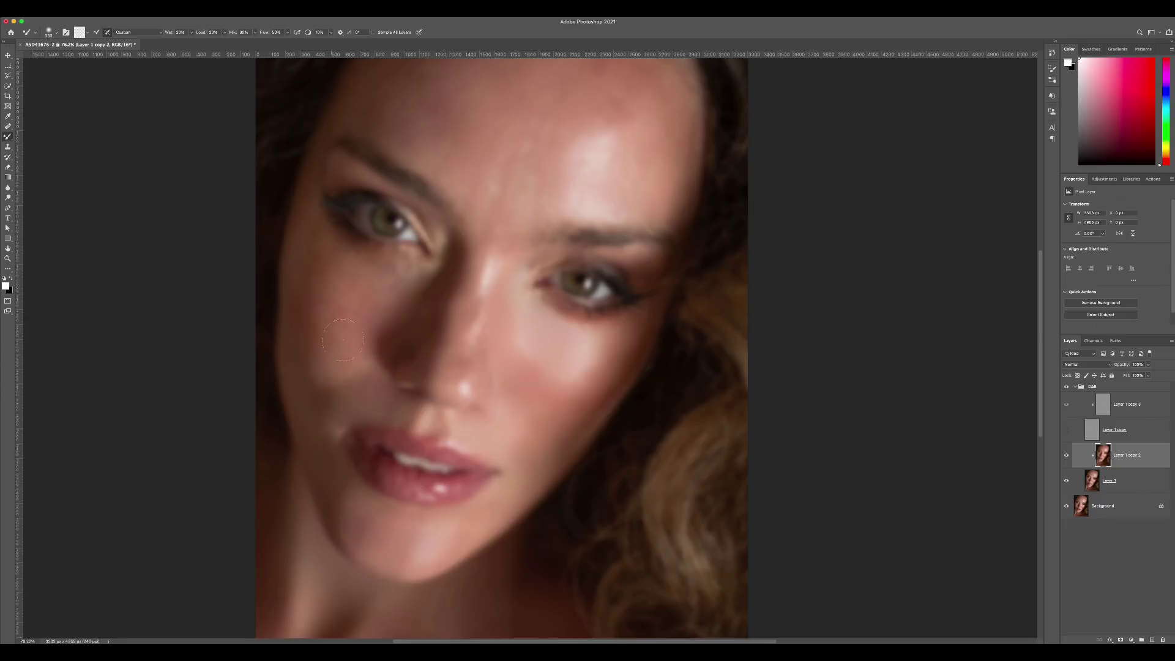
{"action": "left_click_drag", "start_coordinate": [394, 286], "coordinate": [332, 393]}
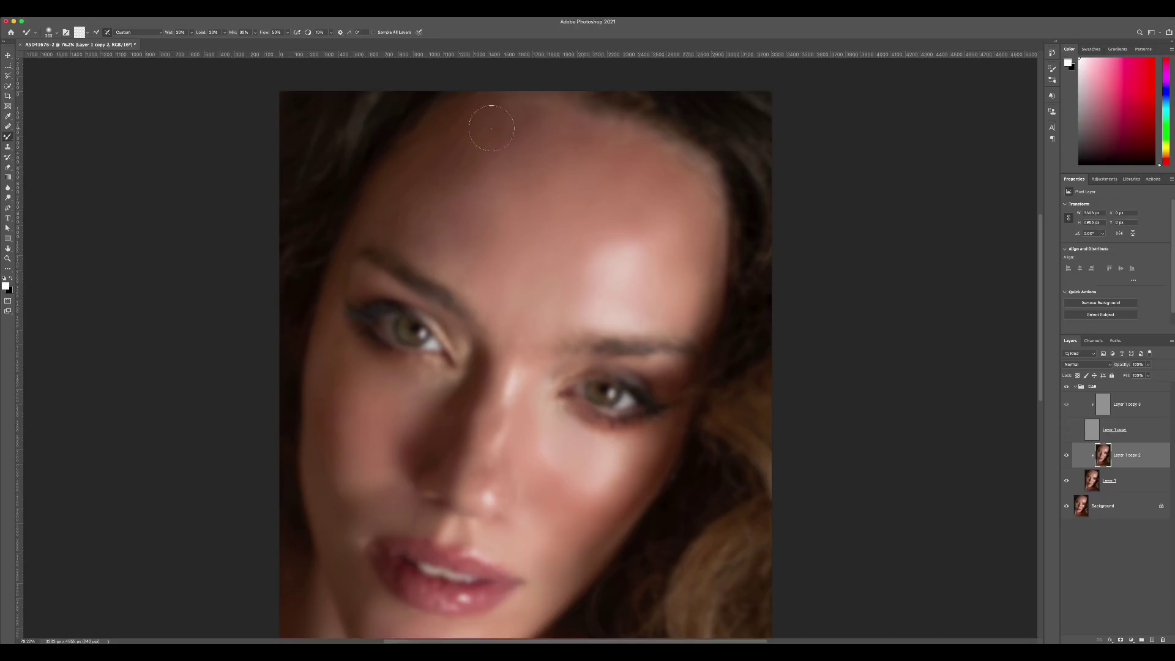
{"action": "left_click_drag", "start_coordinate": [648, 502], "coordinate": [621, 502]}
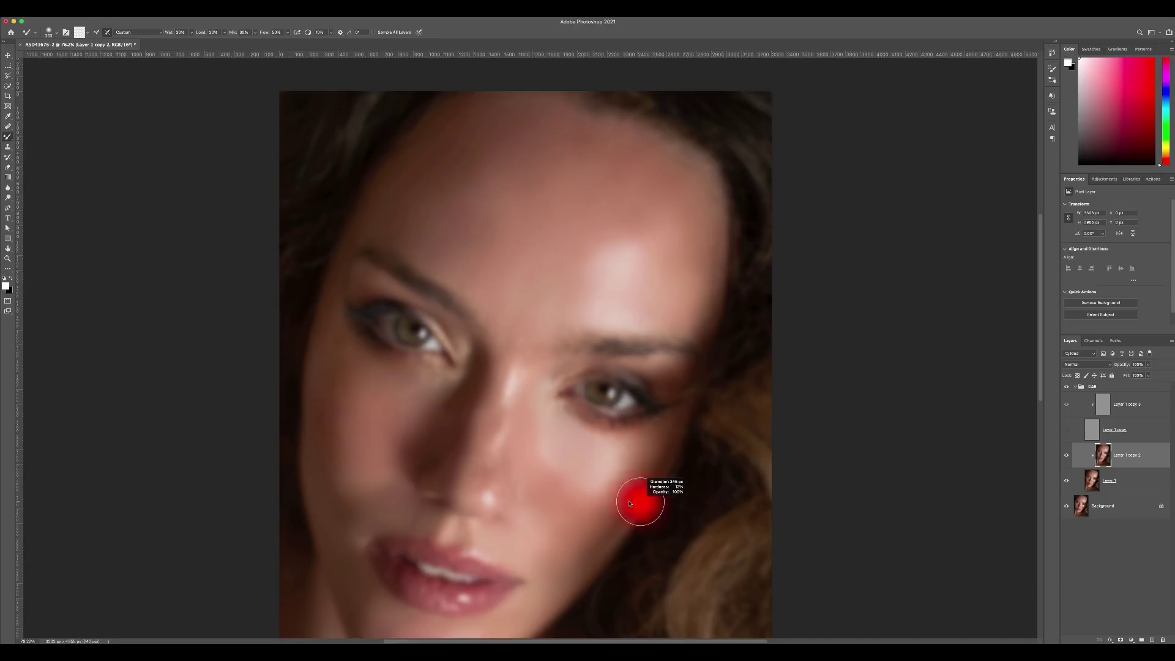
{"action": "key", "text": "bracketright"}
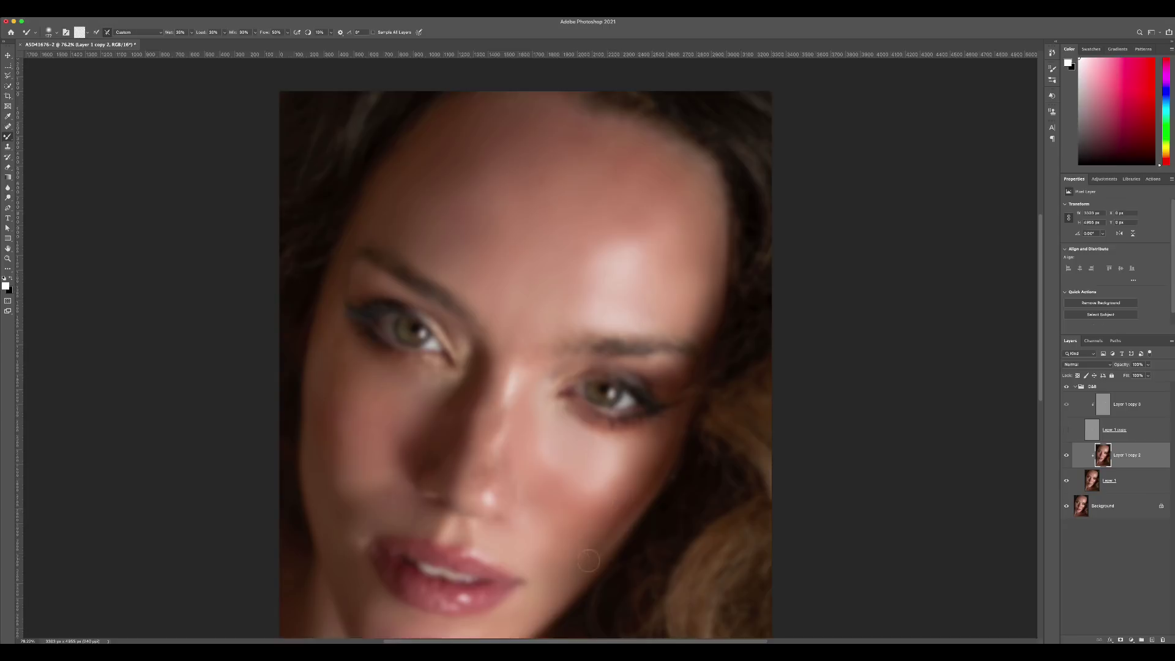
{"action": "left_click_drag", "start_coordinate": [495, 419], "coordinate": [502, 422]}
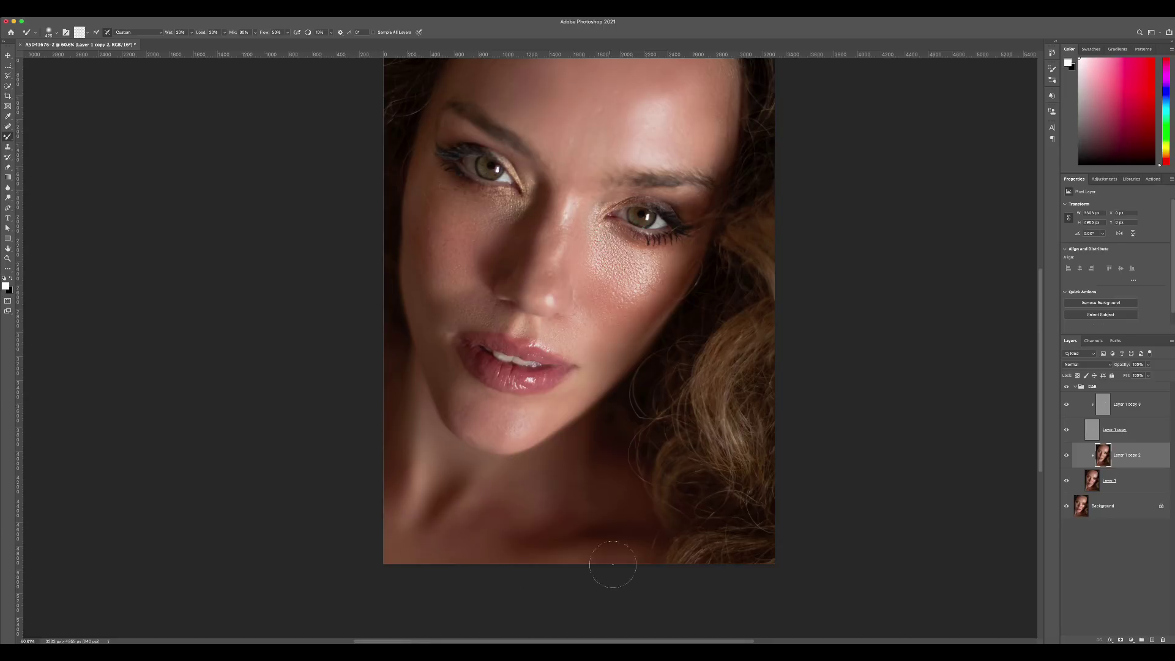
{"action": "key", "text": "bracketleft"}
{"action": "key", "text": "bracketleft"}
{"action": "mouse_move", "coordinate": [569, 490]}
{"action": "left_mouse_down"}
{"action": "mouse_move", "coordinate": [475, 439]}
{"action": "mouse_move", "coordinate": [443, 335]}
{"action": "left_mouse_up"}
{"action": "left_click_drag", "start_coordinate": [446, 286], "coordinate": [494, 209]}
{"action": "scroll", "coordinate": [575, 159], "scroll_direction": "up", "scroll_amount": 3}
{"action": "left_click_drag", "start_coordinate": [664, 375], "coordinate": [637, 376]}
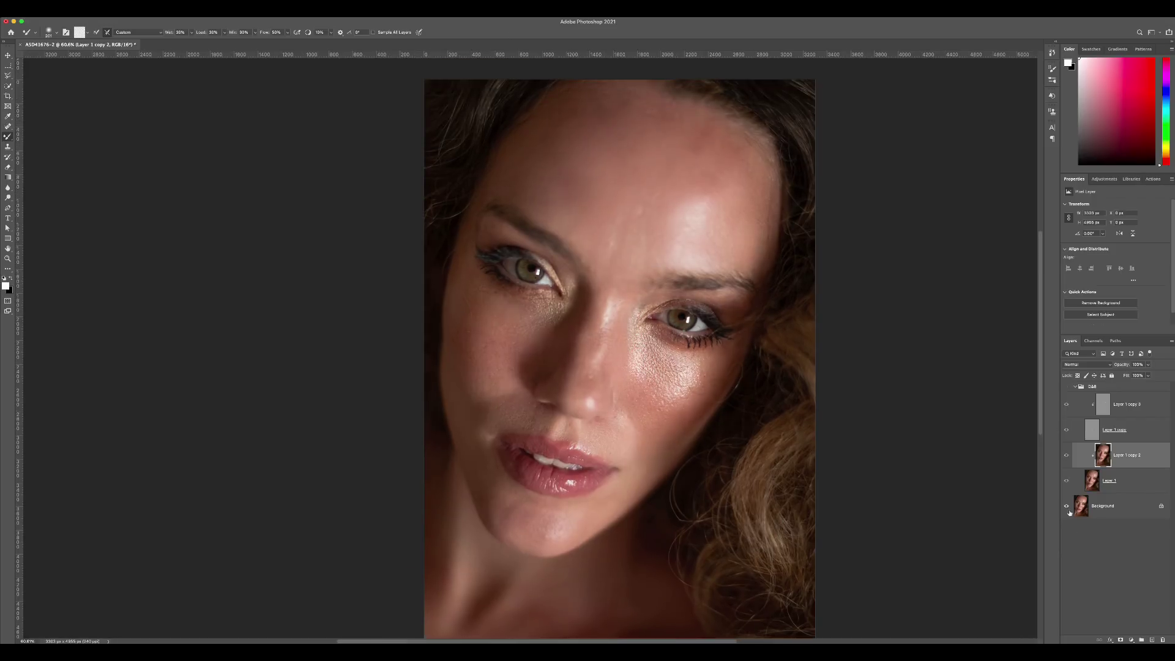
- Stamp visible layers, copy the result, and run the frequency separation action with its low-frequency blur
{"action": "key", "text": "v"}
{"action": "key", "text": "ctrl+shift+e"}
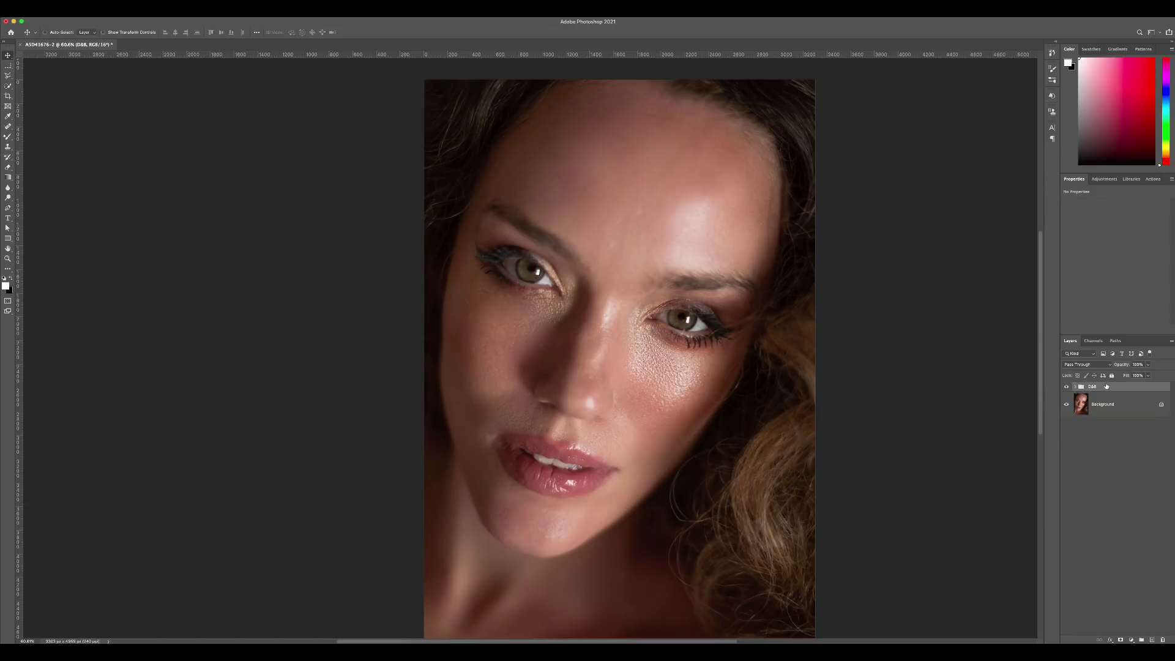
{"action": "key", "text": "ctrl+j"}
{"action": "scroll", "coordinate": [905, 342], "scroll_direction": "up", "scroll_amount": 2}
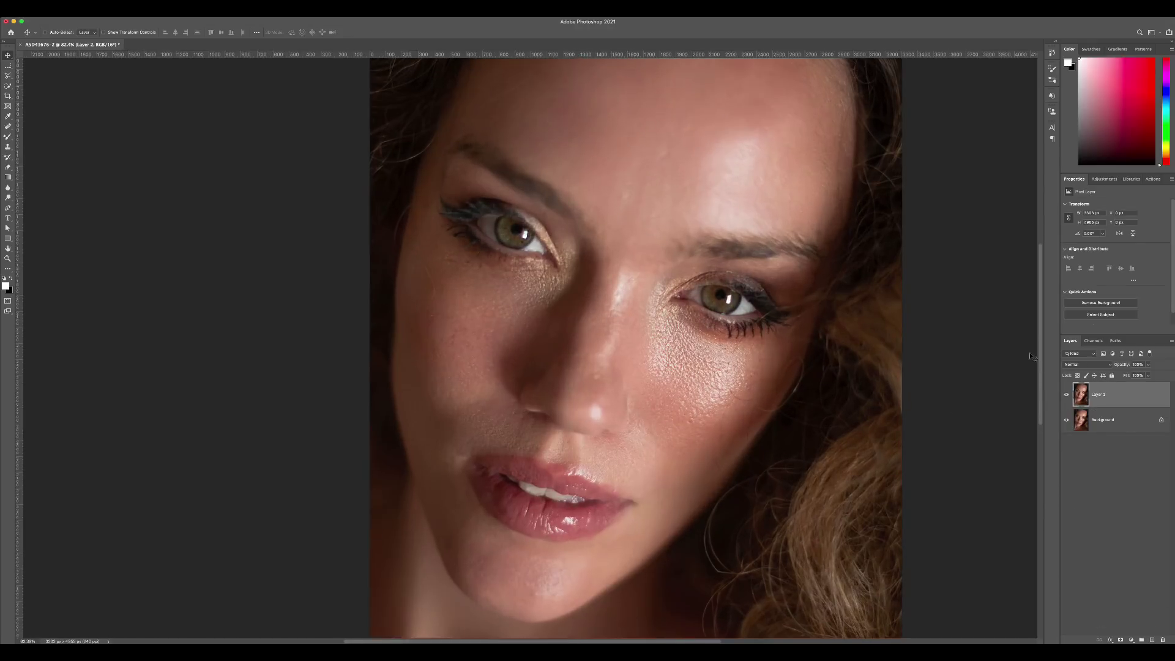
{"action": "left_click", "coordinate": [1152, 179]}
{"action": "left_click", "coordinate": [1142, 247]}
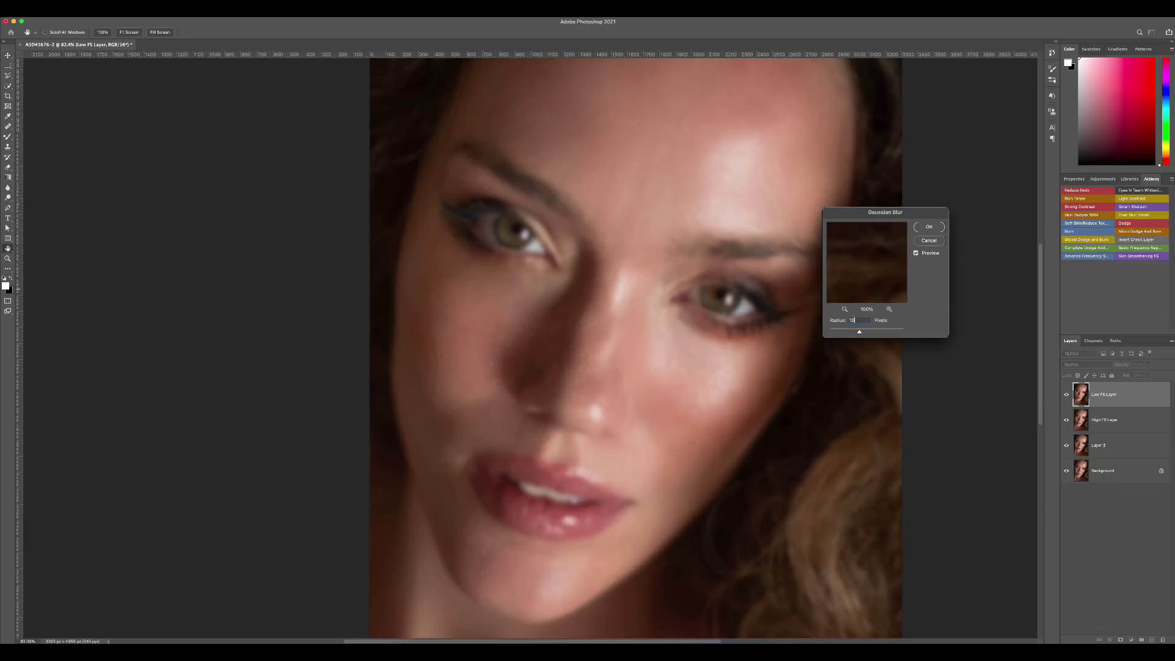
{"action": "left_click", "coordinate": [926, 227]}
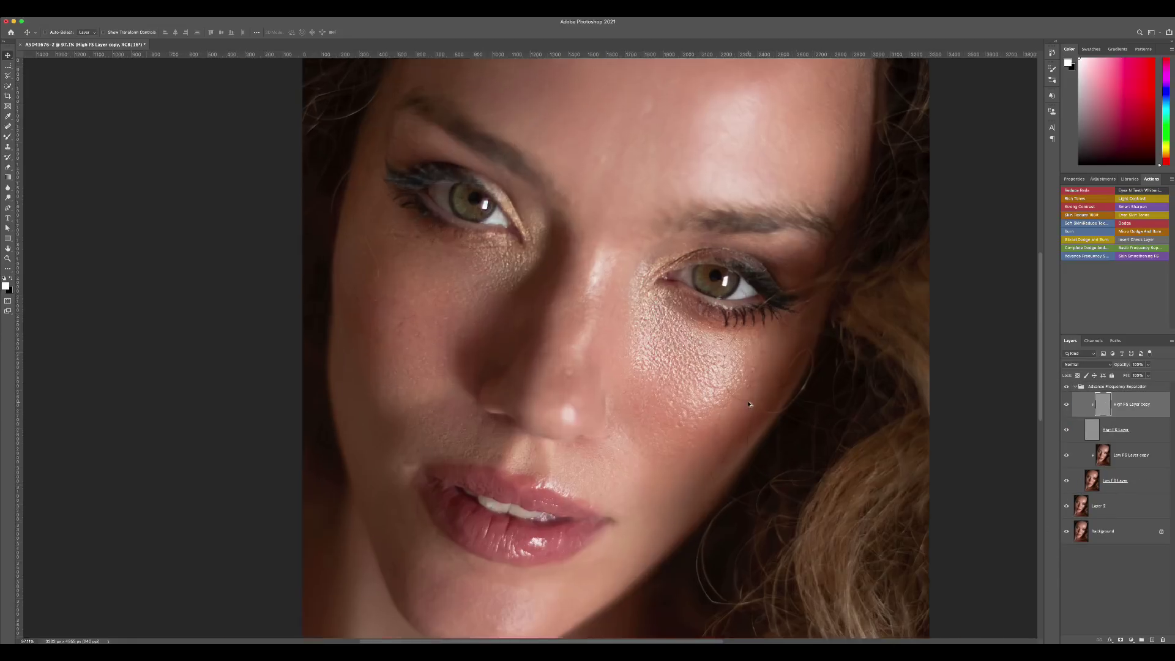
- Size the Healing Brush, then shrink the Clone Stamp for texture touch-ups
{"action": "right_click", "coordinate": [8, 127]}
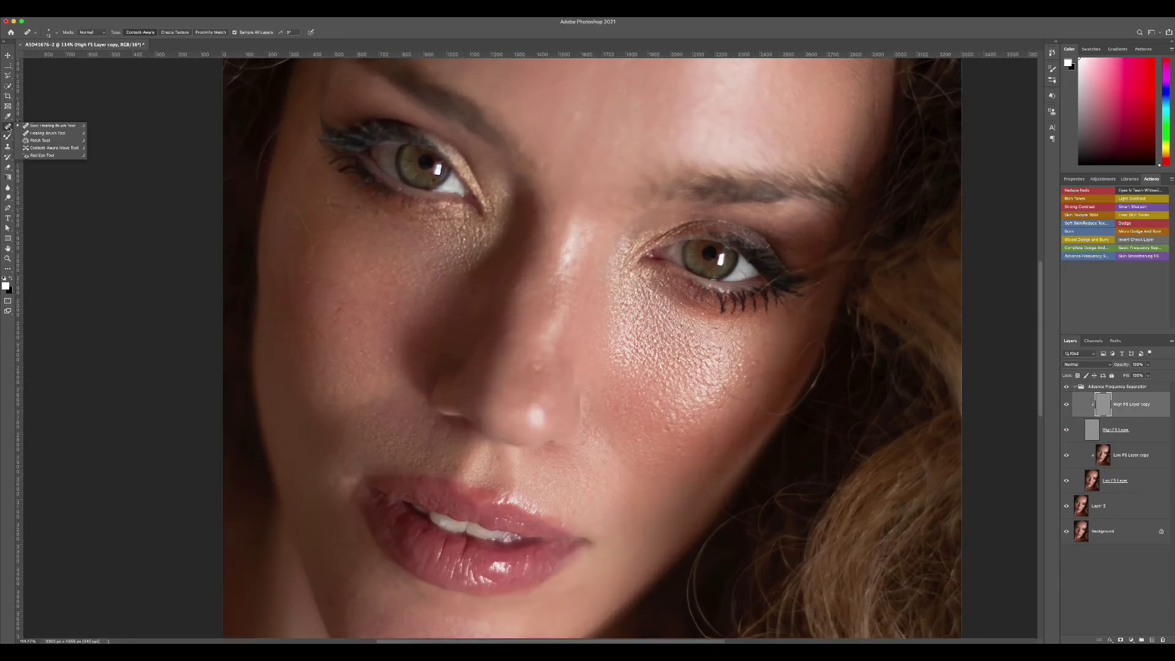
{"action": "left_click", "coordinate": [47, 133]}
{"action": "left_click_drag", "start_coordinate": [549, 320], "coordinate": [535, 353]}
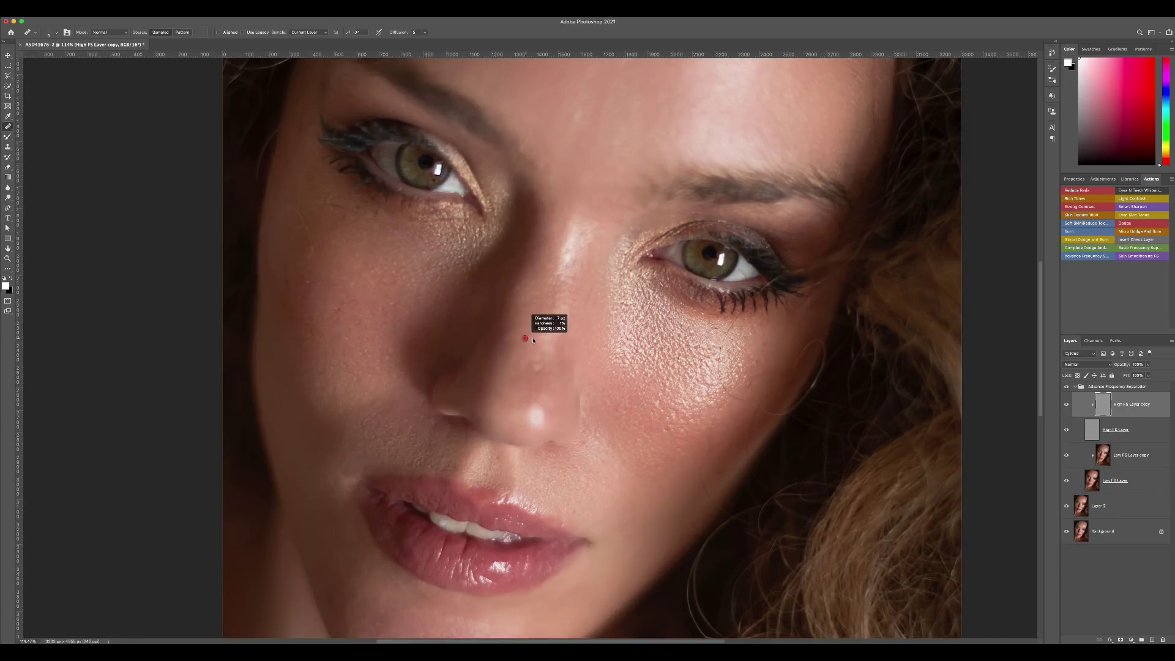
{"action": "key", "text": "s"}
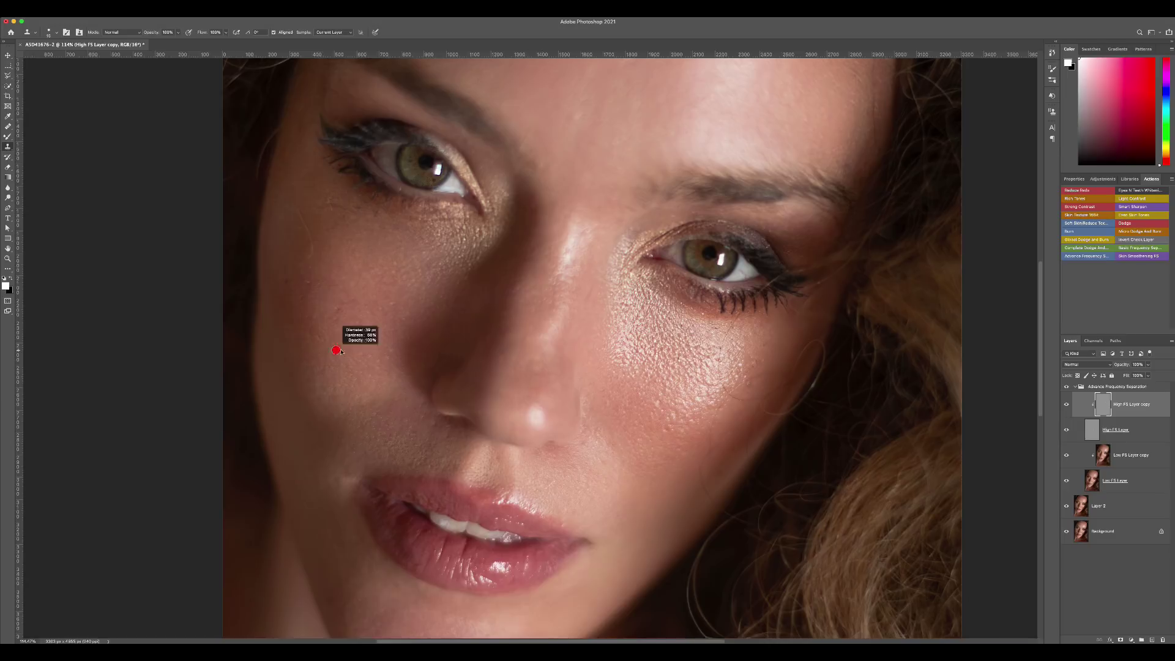
{"action": "left_click_drag", "start_coordinate": [406, 332], "coordinate": [395, 332]}
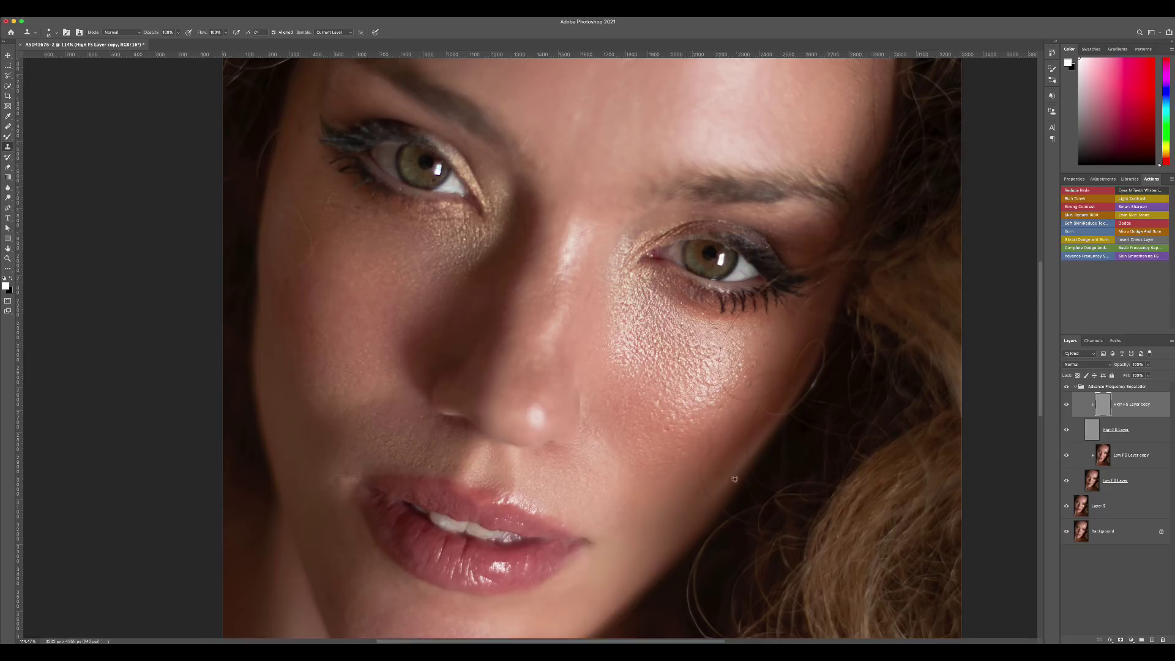
{"action": "scroll", "coordinate": [735, 480], "scroll_direction": "up", "scroll_amount": 3}
- Clone out the dark cheek blemish and inspect the retouch across the whole face
{"action": "left_click", "coordinate": [612, 377]}
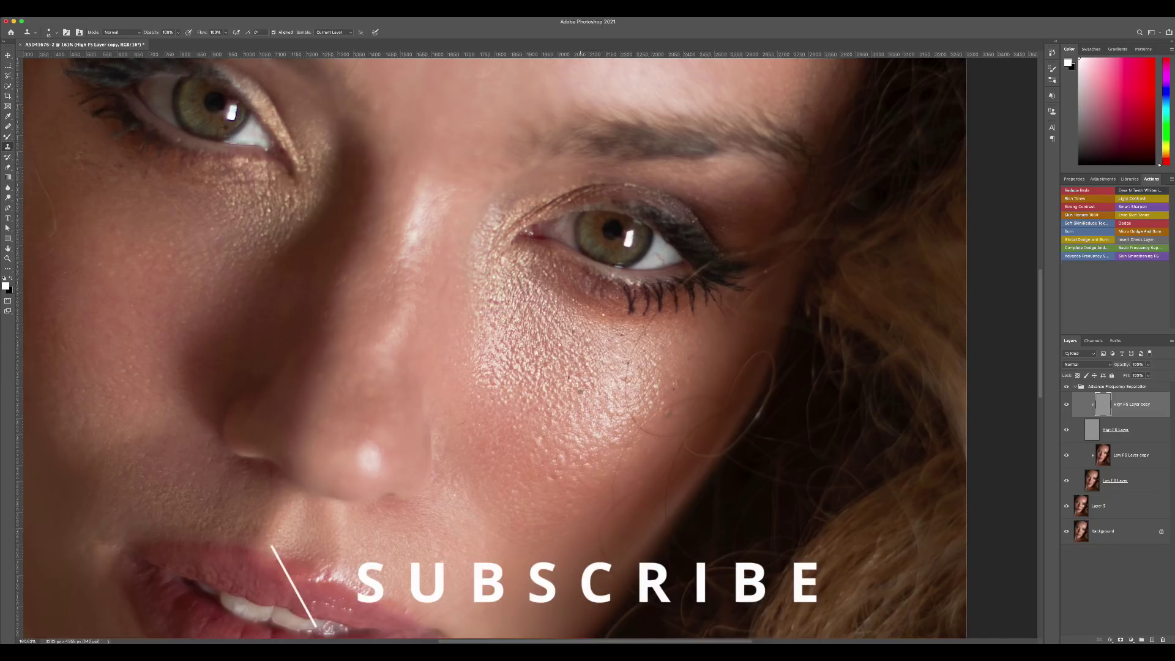
{"action": "scroll", "coordinate": [584, 398], "scroll_direction": "up", "scroll_amount": 2}
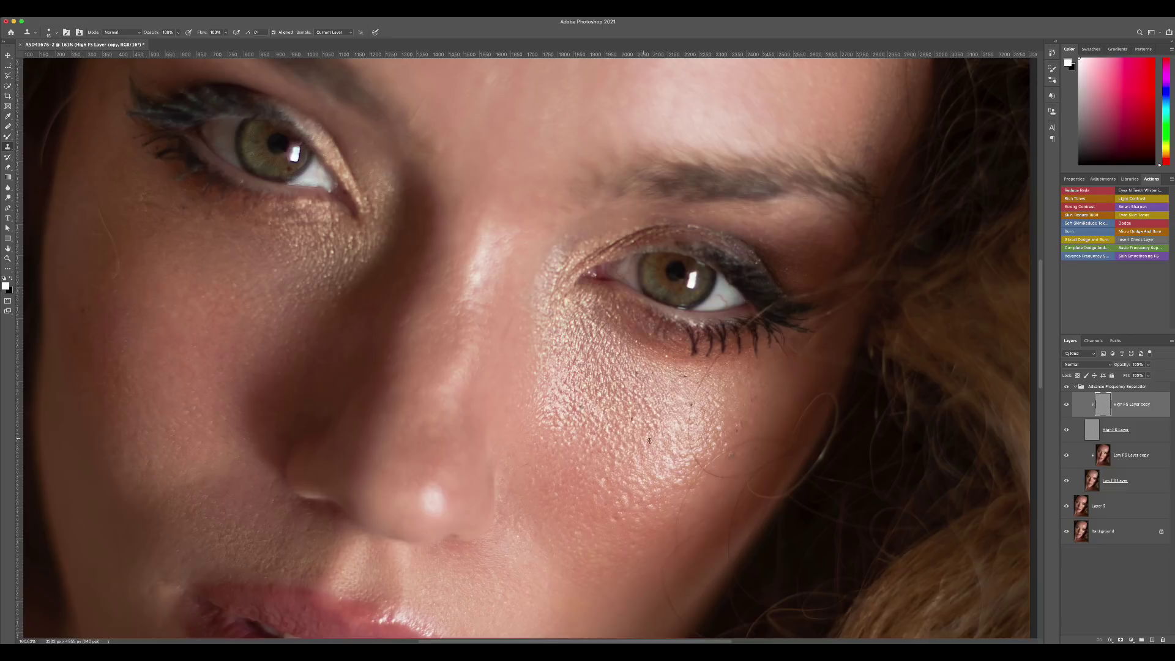
{"action": "scroll", "coordinate": [680, 363], "scroll_direction": "down", "scroll_amount": 3}
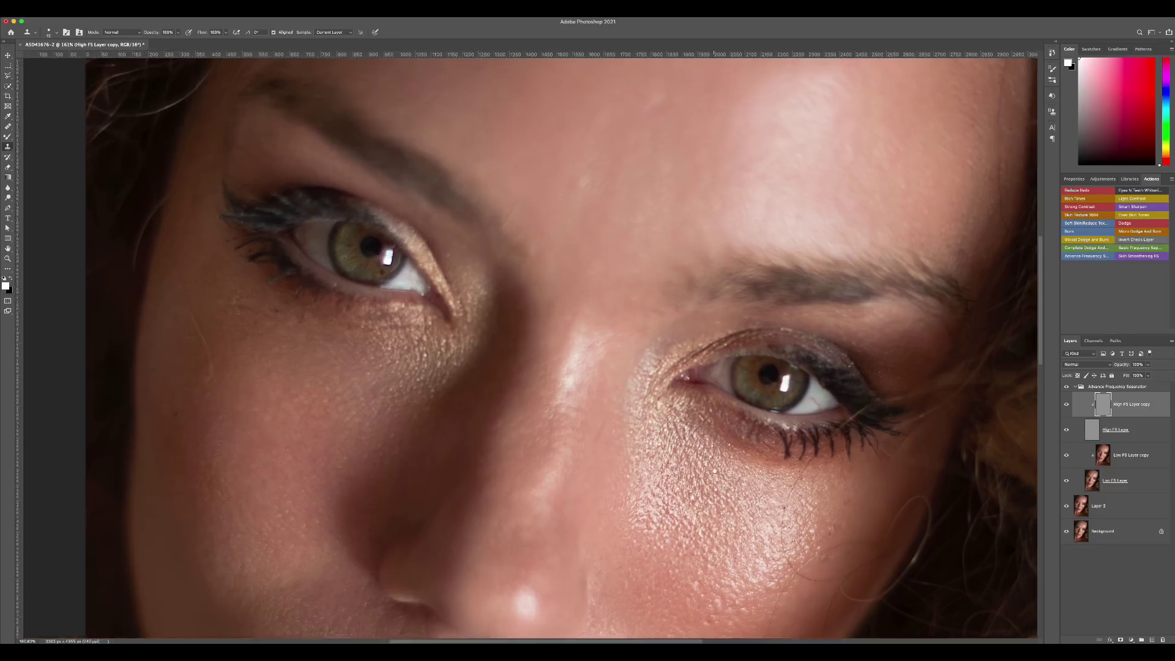
{"action": "scroll", "coordinate": [680, 363], "scroll_direction": "down", "scroll_amount": 3}
{"action": "scroll", "coordinate": [704, 404], "scroll_direction": "up", "scroll_amount": 4}
{"action": "scroll", "coordinate": [720, 435], "scroll_direction": "up", "scroll_amount": 1}
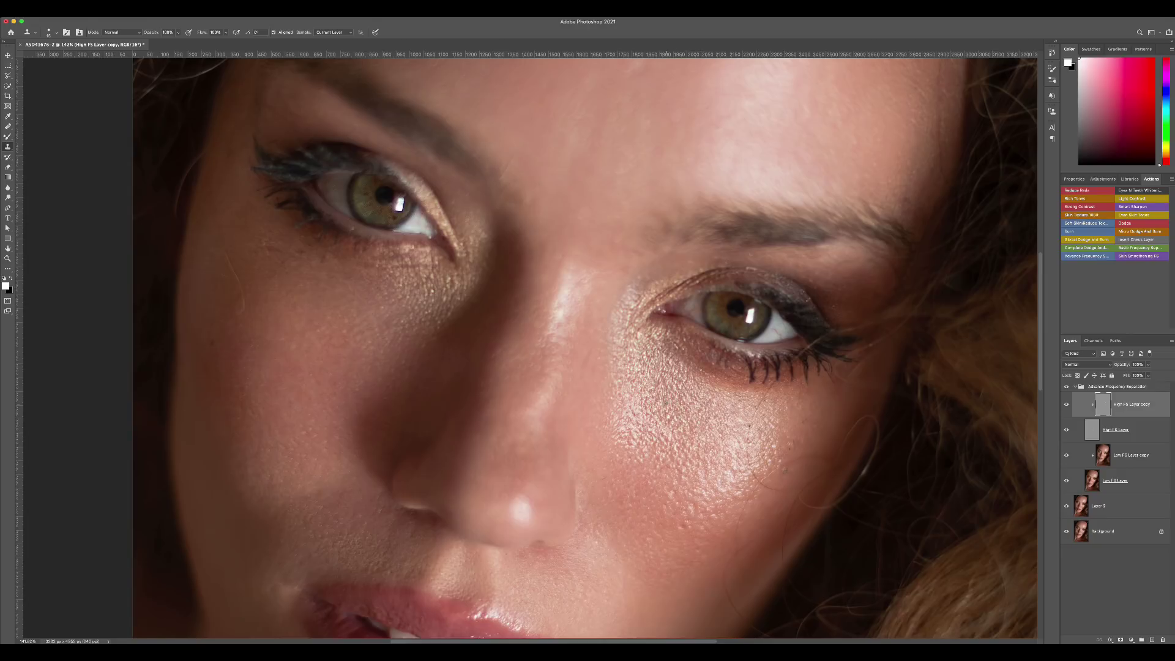
{"action": "scroll", "coordinate": [746, 452], "scroll_direction": "down", "scroll_amount": 3}
{"action": "scroll", "coordinate": [746, 452], "scroll_direction": "right", "scroll_amount": 1}
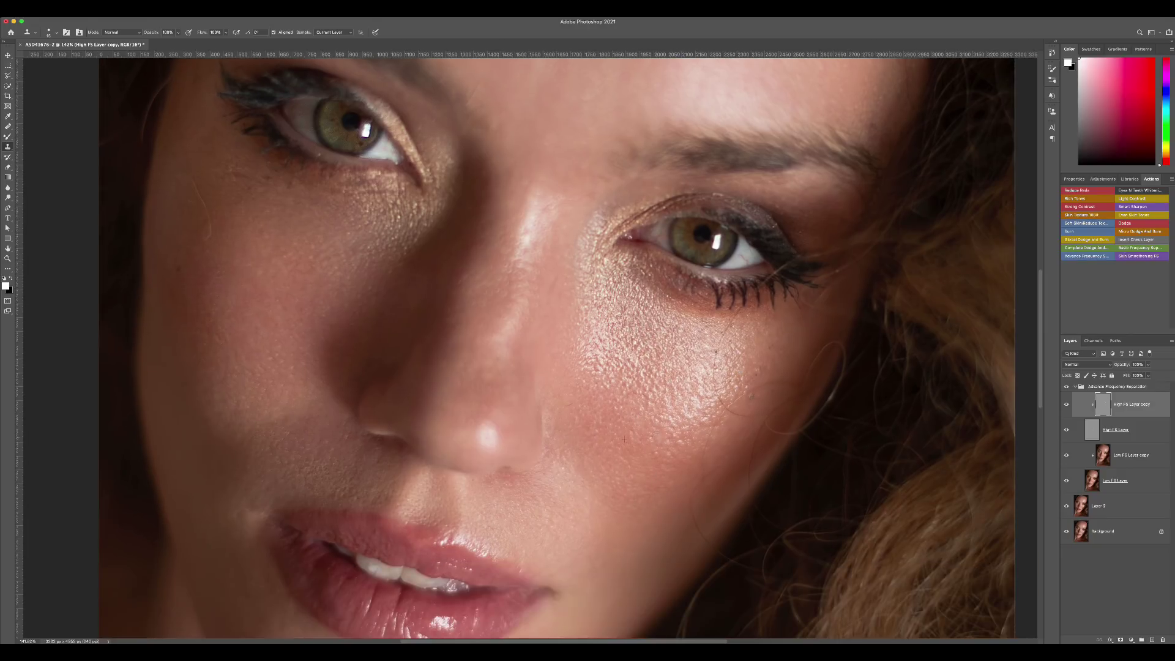
{"action": "scroll", "coordinate": [629, 435], "scroll_direction": "up", "scroll_amount": 5}
{"action": "scroll", "coordinate": [491, 350], "scroll_direction": "left", "scroll_amount": 5}
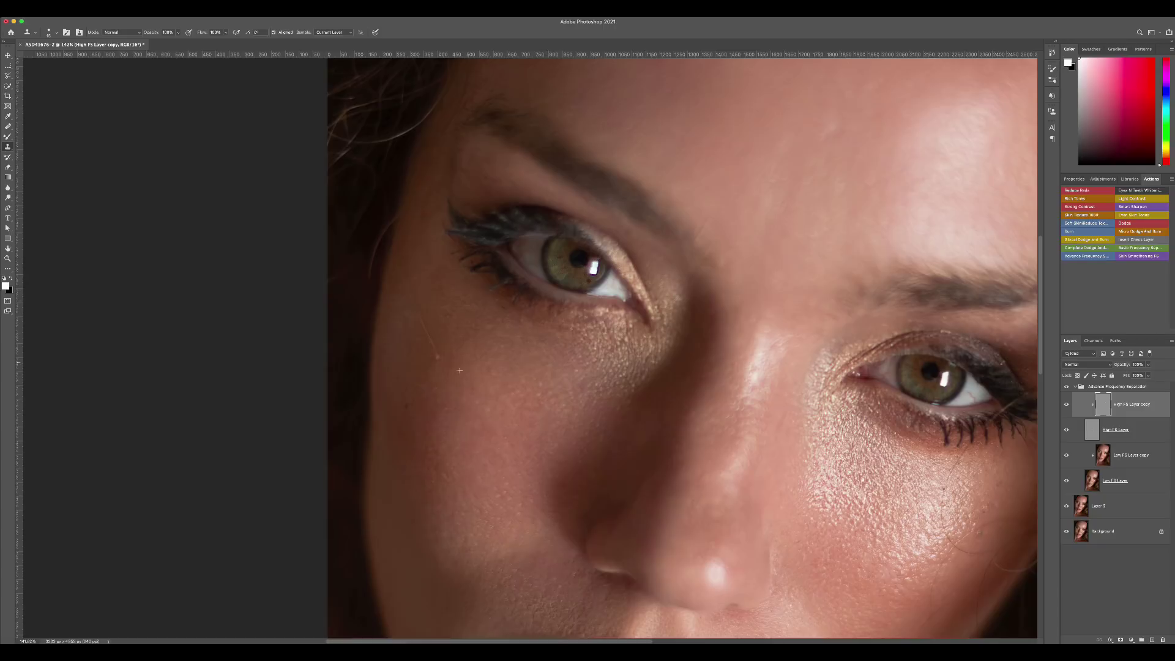
{"action": "scroll", "coordinate": [460, 371], "scroll_direction": "up", "scroll_amount": 2}
{"action": "scroll", "coordinate": [525, 314], "scroll_direction": "up", "scroll_amount": 5}
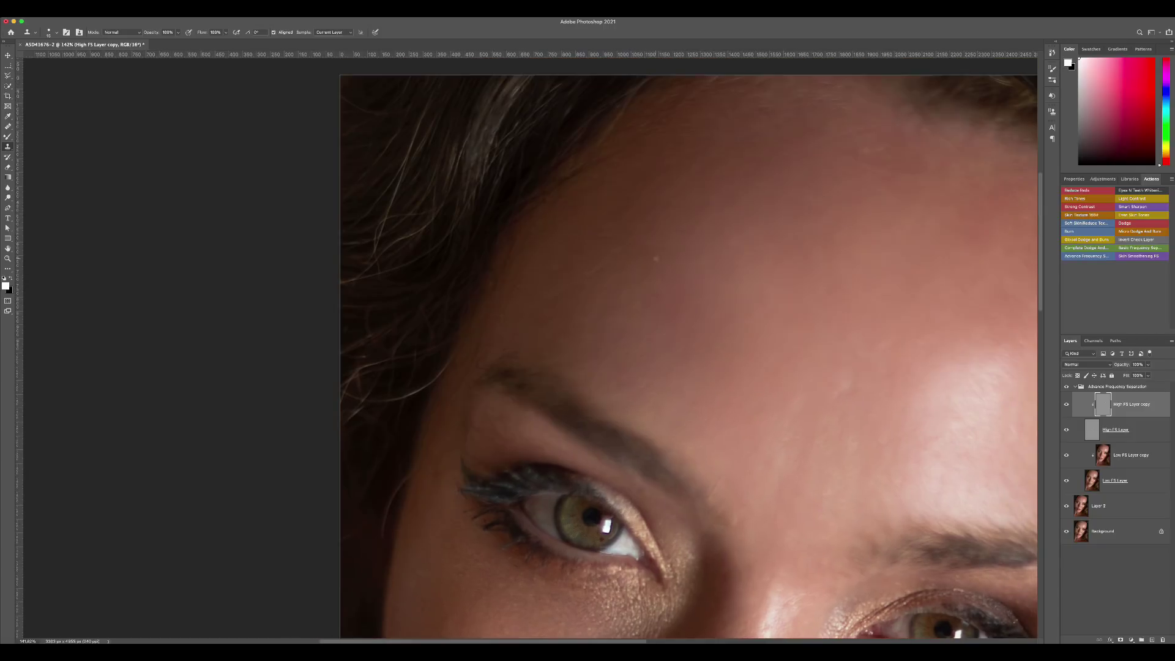
{"action": "scroll", "coordinate": [680, 199], "scroll_direction": "right", "scroll_amount": 4}
{"action": "scroll", "coordinate": [680, 199], "scroll_direction": "up", "scroll_amount": 2}
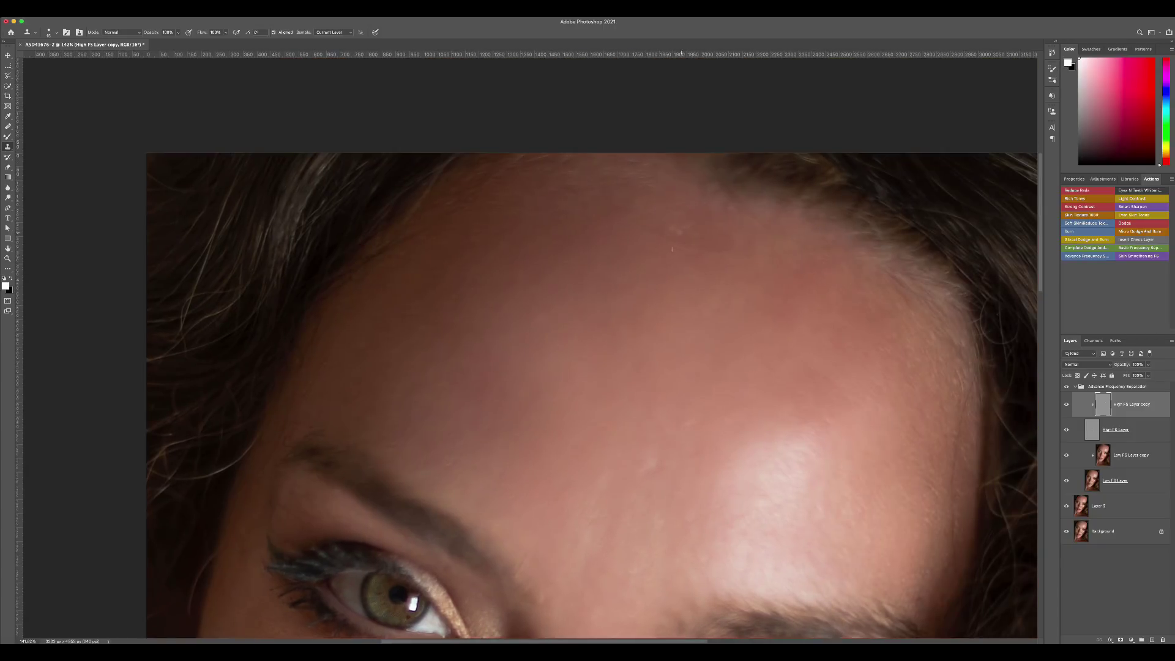
{"action": "scroll", "coordinate": [673, 249], "scroll_direction": "down", "scroll_amount": 10}
{"action": "scroll", "coordinate": [673, 249], "scroll_direction": "right", "scroll_amount": 4}
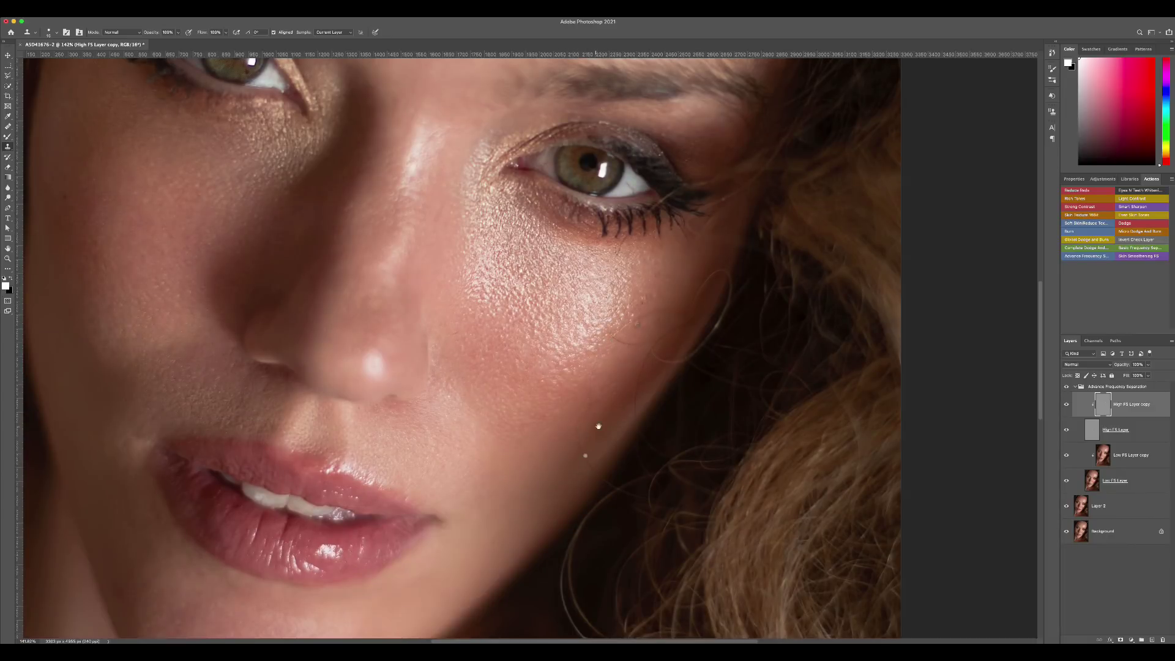
{"action": "scroll", "coordinate": [595, 427], "scroll_direction": "right", "scroll_amount": 2}
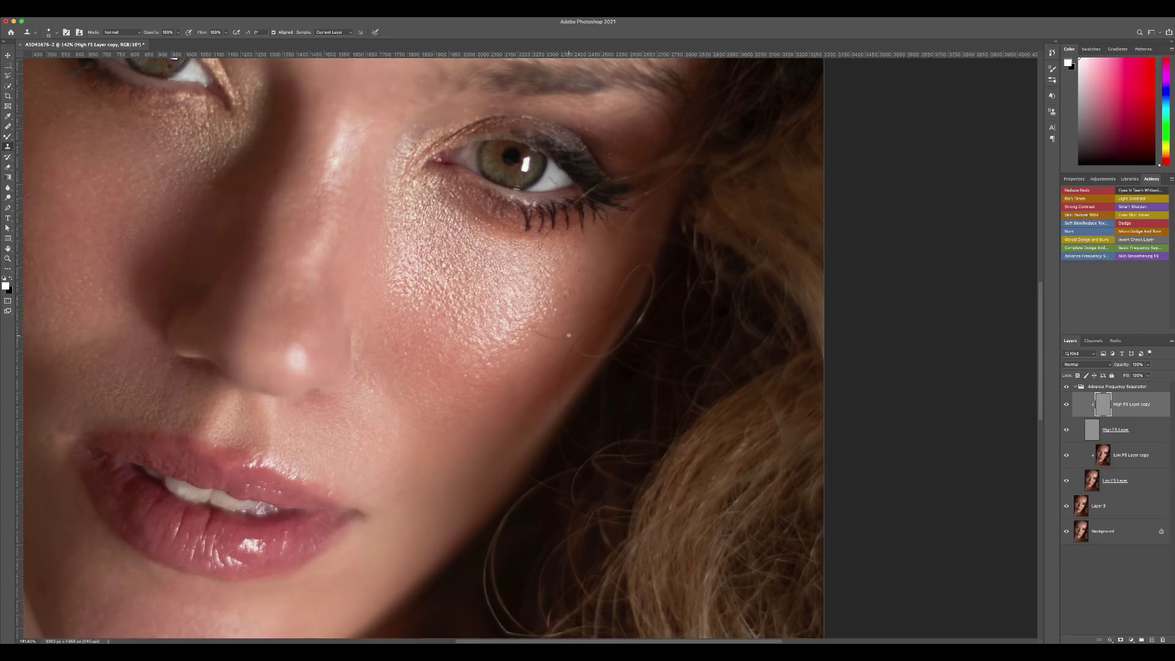
{"action": "scroll", "coordinate": [569, 336], "scroll_direction": "right", "scroll_amount": 1}
{"action": "scroll", "coordinate": [568, 335], "scroll_direction": "down", "scroll_amount": 1}
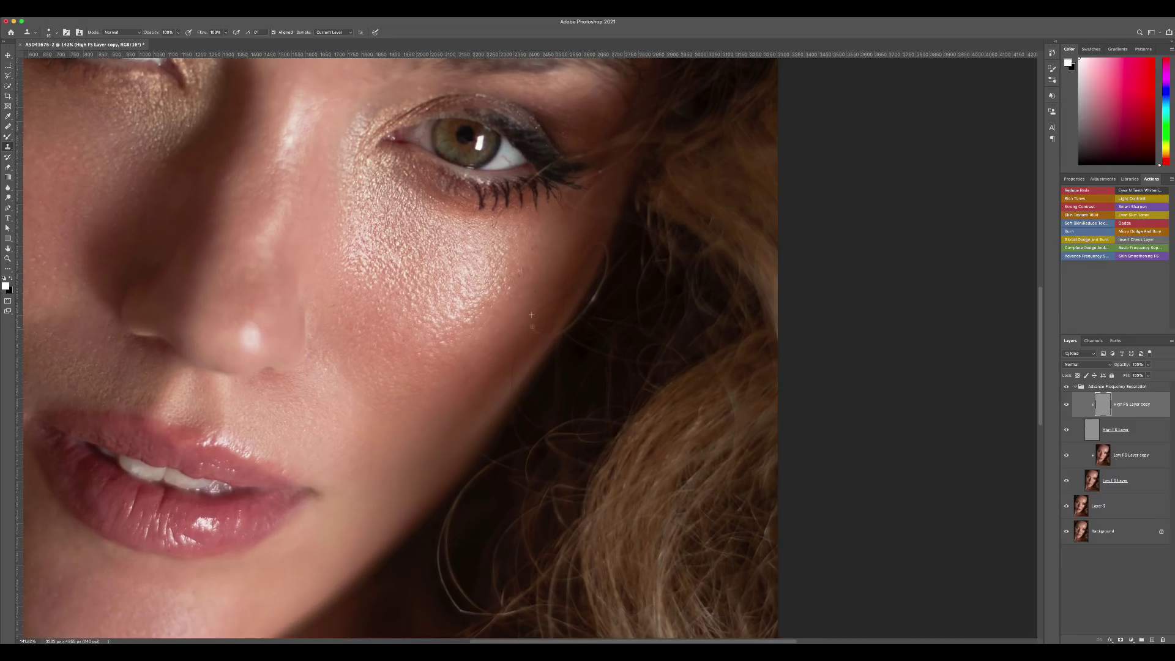
{"action": "scroll", "coordinate": [560, 342], "scroll_direction": "up", "scroll_amount": 5}
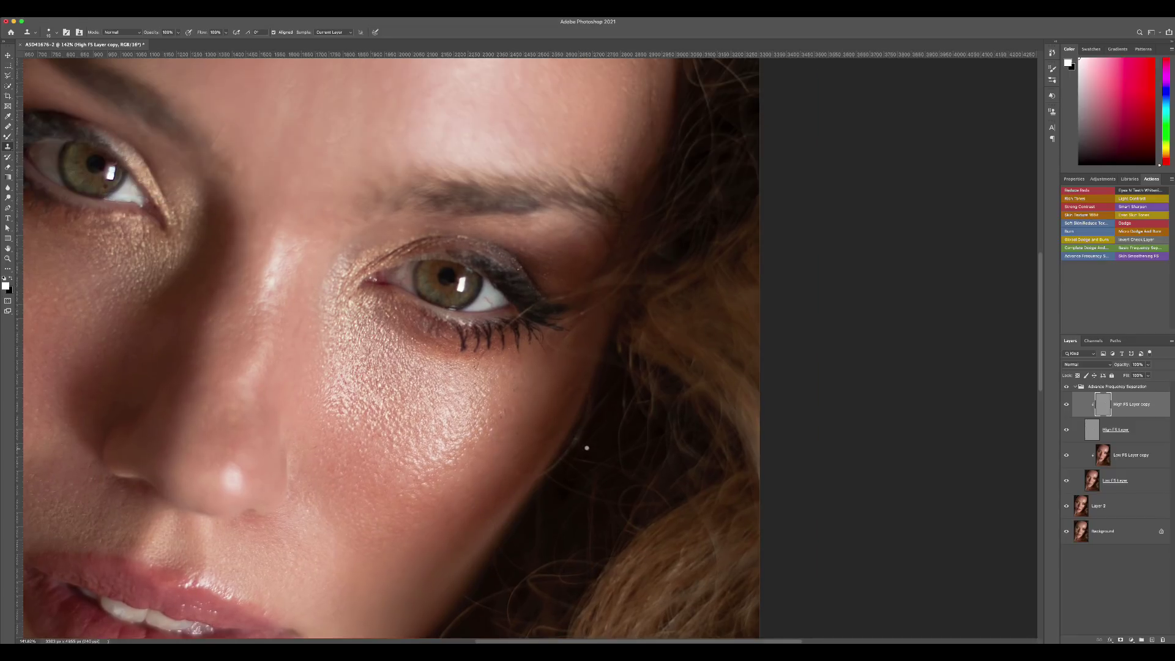
{"action": "scroll", "coordinate": [592, 454], "scroll_direction": "down", "scroll_amount": 2}
{"action": "scroll", "coordinate": [593, 453], "scroll_direction": "left", "scroll_amount": 2}
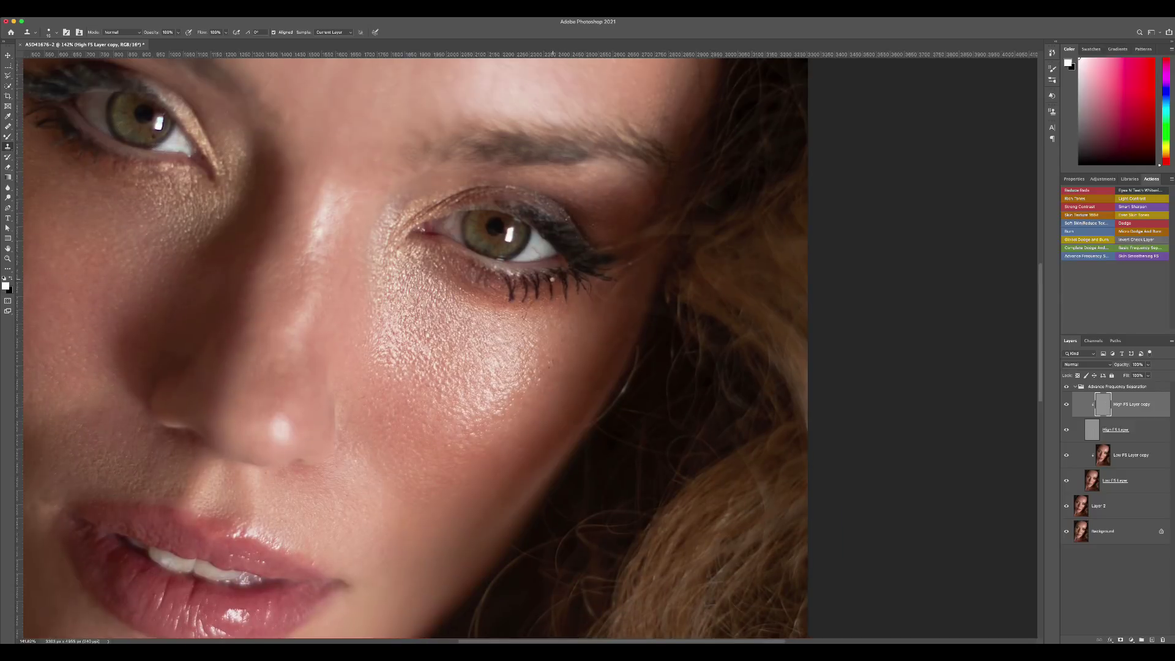
{"action": "scroll", "coordinate": [651, 350], "scroll_direction": "up", "scroll_amount": 4}
{"action": "scroll", "coordinate": [651, 350], "scroll_direction": "left", "scroll_amount": 1}
{"action": "scroll", "coordinate": [663, 268], "scroll_direction": "up", "scroll_amount": 5}
{"action": "scroll", "coordinate": [663, 267], "scroll_direction": "right", "scroll_amount": 2}
{"action": "scroll", "coordinate": [650, 308], "scroll_direction": "up", "scroll_amount": 3}
{"action": "scroll", "coordinate": [650, 308], "scroll_direction": "right", "scroll_amount": 1}
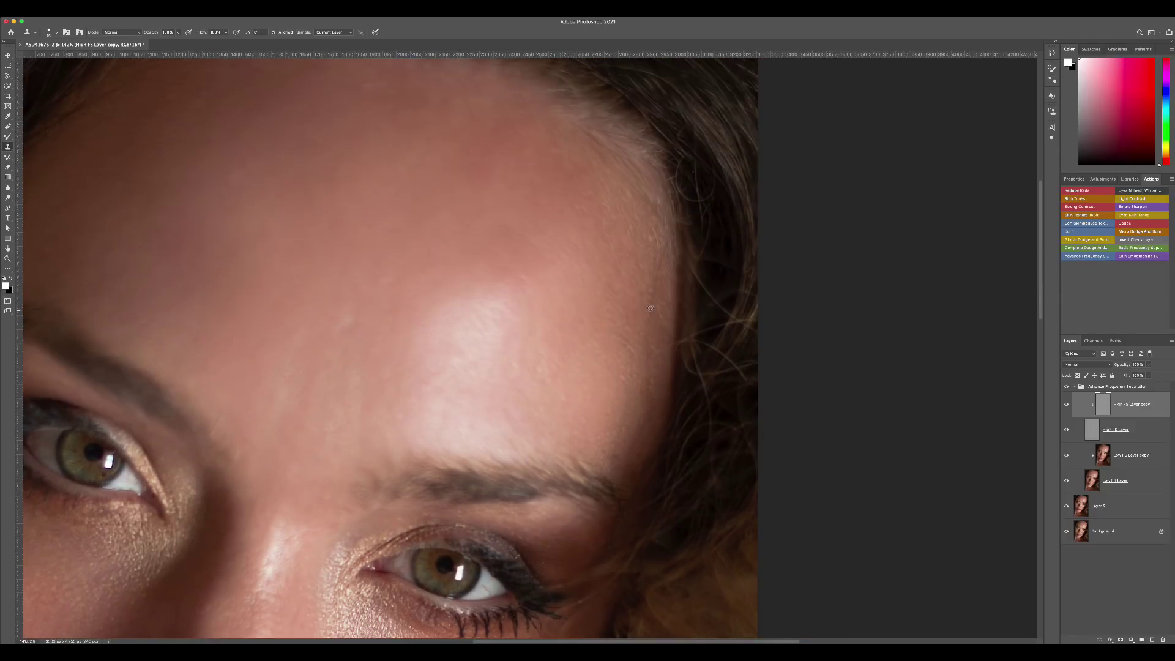
{"action": "key", "text": "ctrl+0"}
{"action": "scroll", "coordinate": [420, 564], "scroll_direction": "up", "scroll_amount": 10, "text": "alt"}
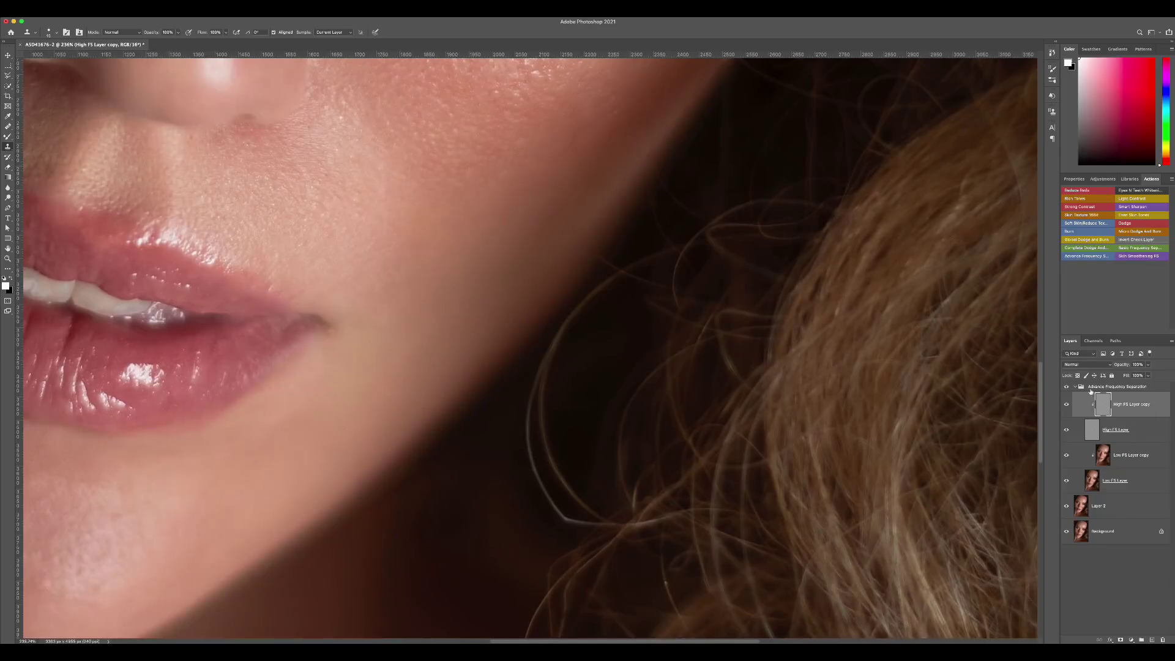
{"action": "scroll", "coordinate": [288, 274], "scroll_direction": "down", "scroll_amount": 3}
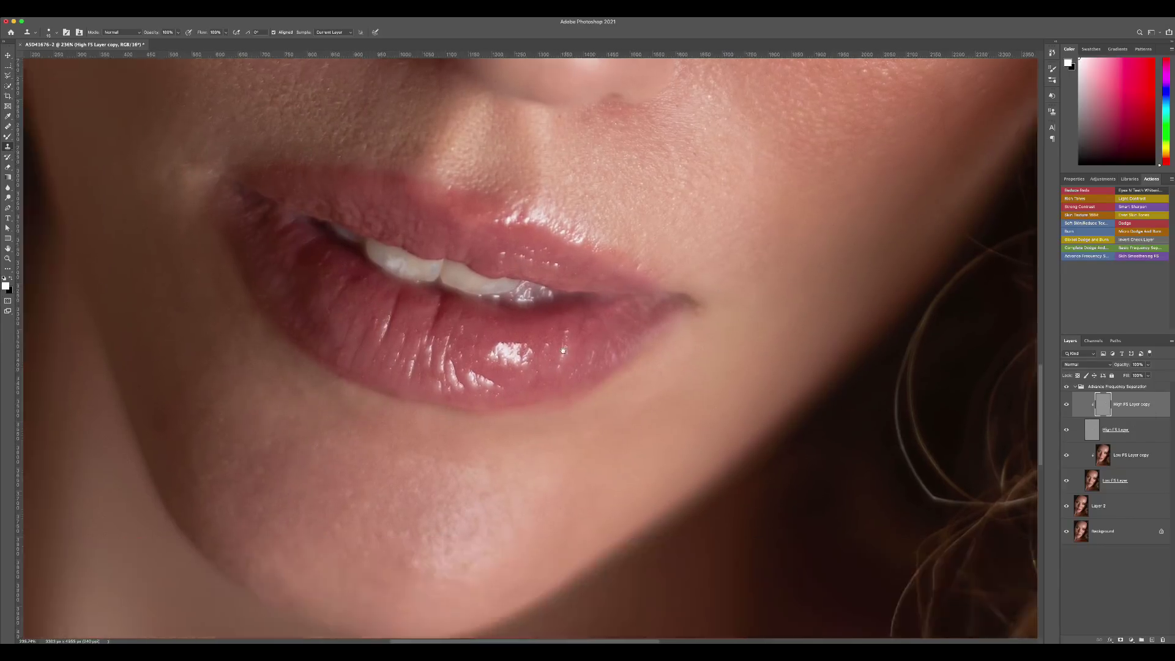
{"action": "scroll", "coordinate": [287, 275], "scroll_direction": "left", "scroll_amount": 2}
- Try Edit > Fade on the last clone stroke twice, dismissing it without changes
{"action": "left_click", "coordinate": [83, 7]}
{"action": "left_click", "coordinate": [90, 47]}
{"action": "key", "text": "Escape"}
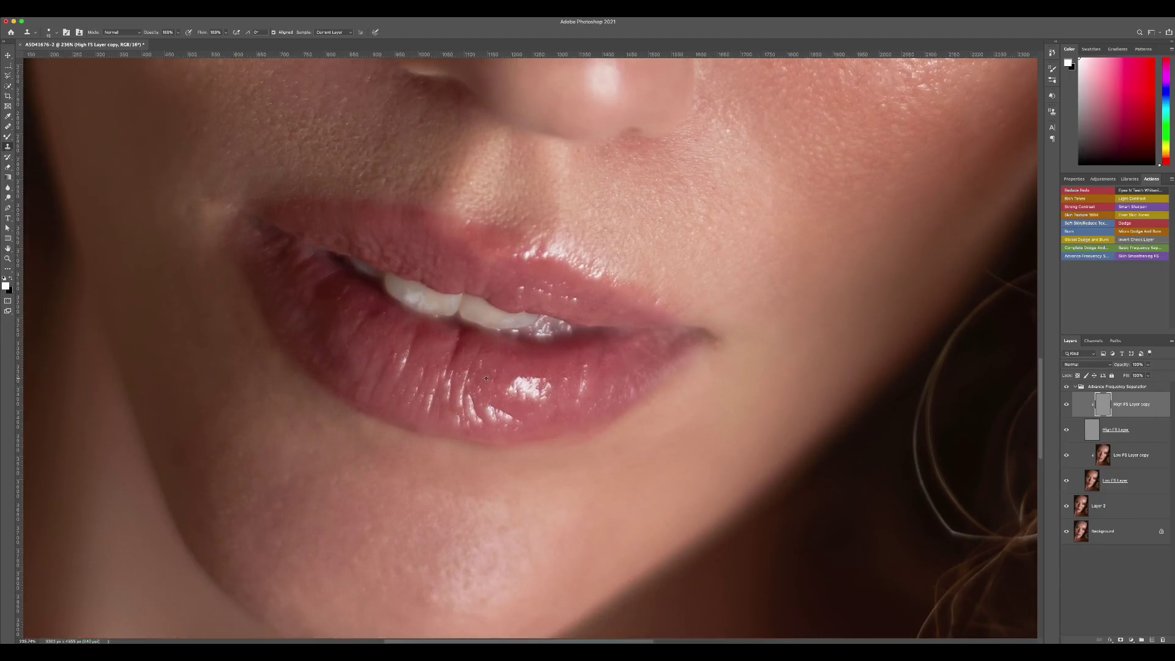
{"action": "left_click", "coordinate": [83, 8]}
{"action": "left_click", "coordinate": [90, 47]}
{"action": "key", "text": "Escape"}
- Touch up remaining spots with a Healing Brush of about 29, then stamp-merge everything into Layer 3
{"action": "key", "text": "ctrl+0"}
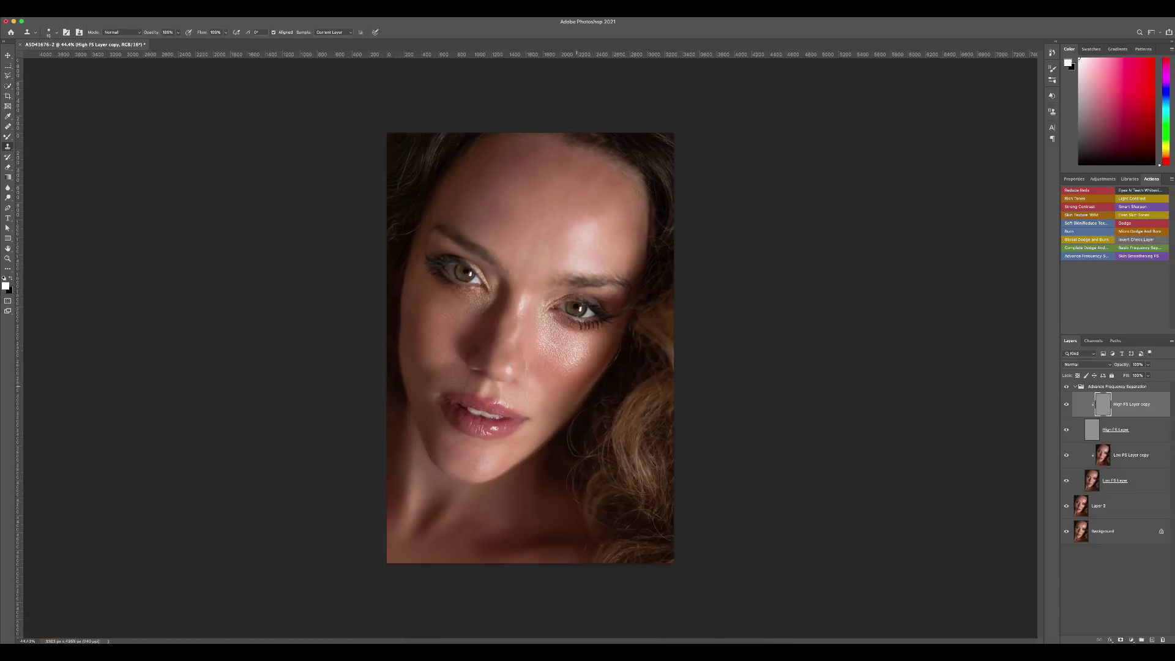
{"action": "scroll", "coordinate": [496, 343], "scroll_direction": "up", "scroll_amount": 5, "text": "alt"}
{"action": "scroll", "coordinate": [680, 362], "scroll_direction": "up", "scroll_amount": 2}
{"action": "scroll", "coordinate": [680, 361], "scroll_direction": "right", "scroll_amount": 1}
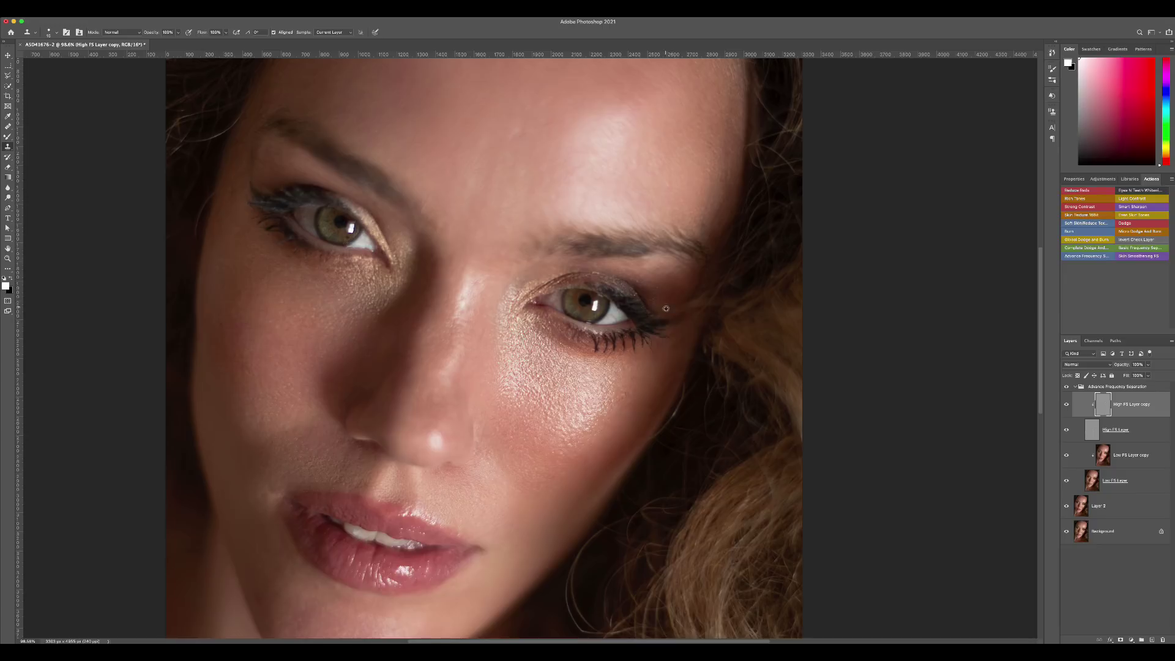
{"action": "scroll", "coordinate": [527, 343], "scroll_direction": "down", "scroll_amount": 3}
{"action": "scroll", "coordinate": [526, 343], "scroll_direction": "up", "scroll_amount": 3}
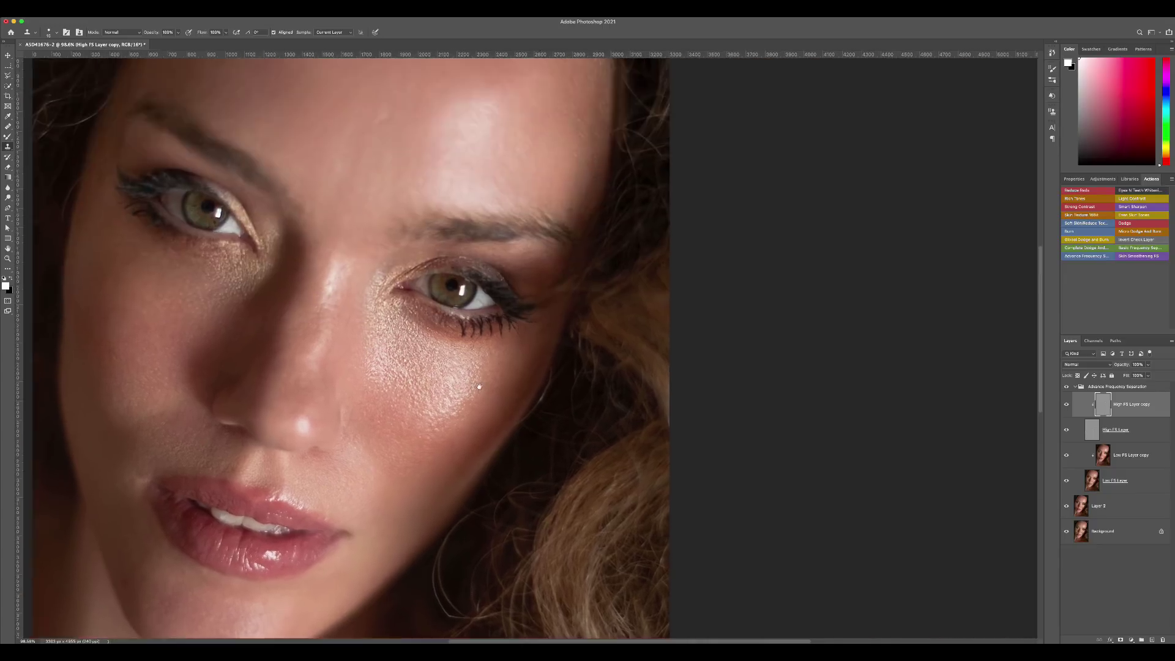
{"action": "scroll", "coordinate": [505, 315], "scroll_direction": "up", "scroll_amount": 5, "text": "alt"}
{"action": "scroll", "coordinate": [509, 330], "scroll_direction": "down", "scroll_amount": 2, "text": "alt"}
{"action": "scroll", "coordinate": [532, 347], "scroll_direction": "up", "scroll_amount": 4, "text": "alt"}
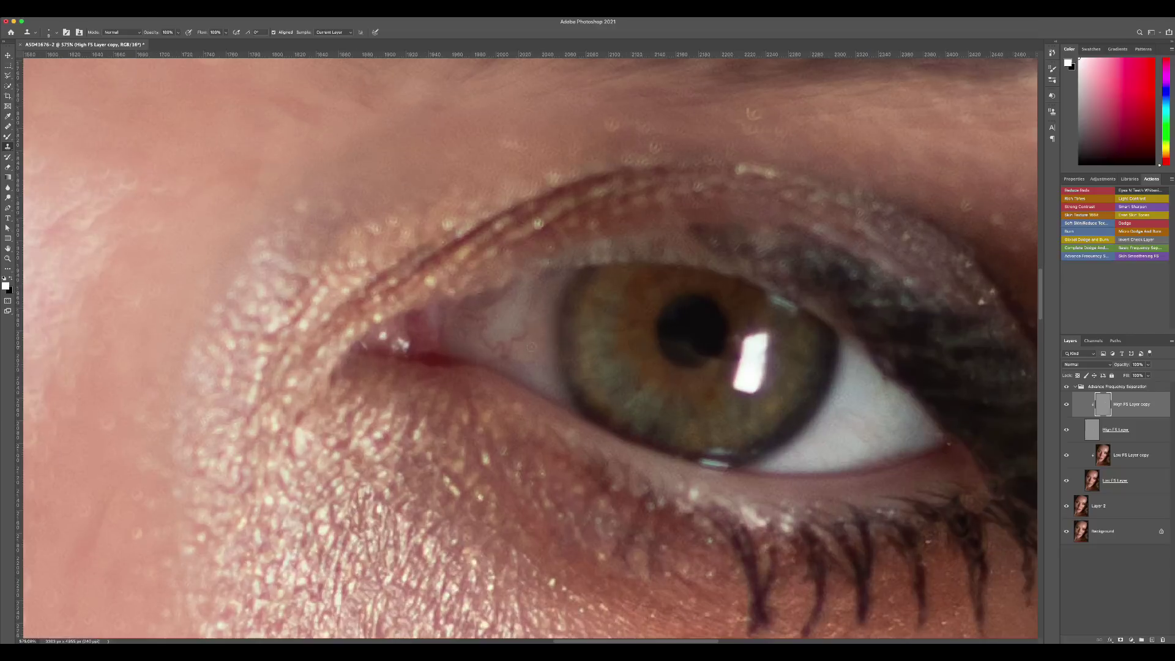
{"action": "key", "text": "j"}
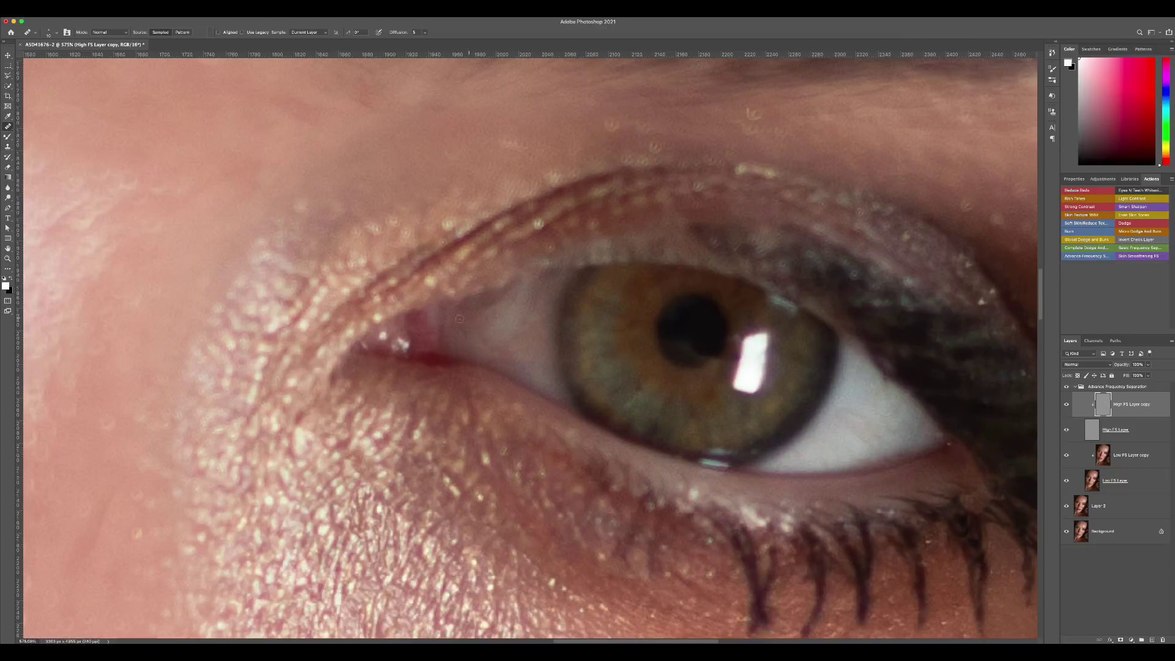
{"action": "scroll", "coordinate": [460, 319], "scroll_direction": "down", "scroll_amount": 10, "text": "alt"}
{"action": "scroll", "coordinate": [582, 306], "scroll_direction": "up", "scroll_amount": 10, "text": "alt"}
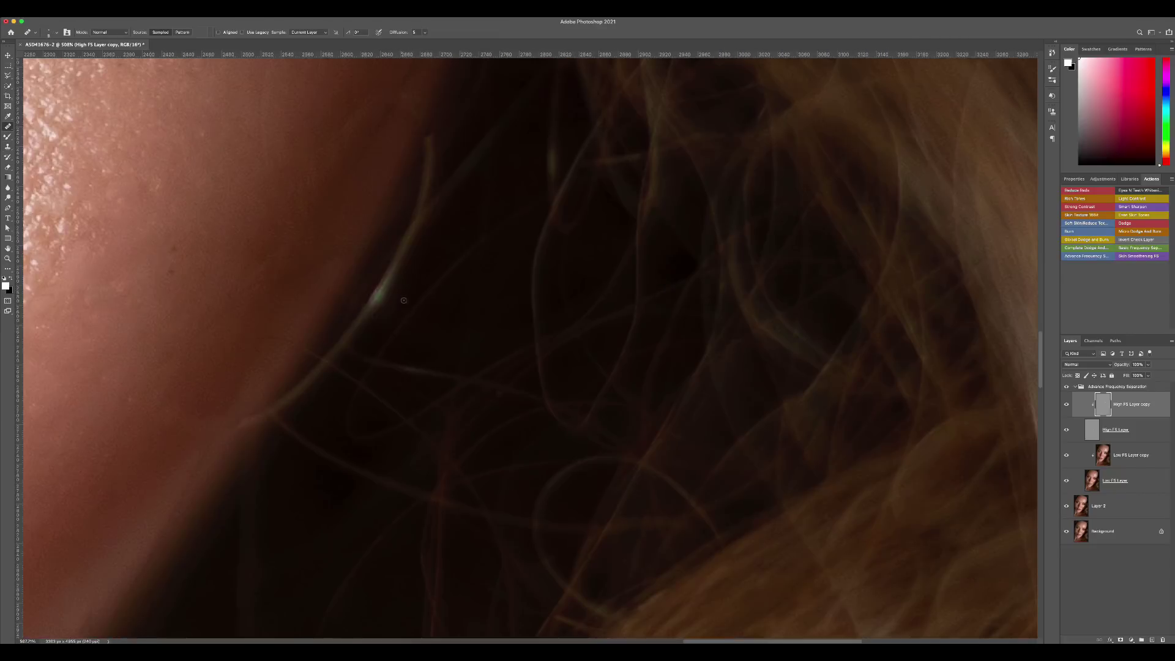
{"action": "scroll", "coordinate": [403, 300], "scroll_direction": "down", "scroll_amount": 6, "text": "alt"}
{"action": "left_click_drag", "start_coordinate": [315, 543], "coordinate": [232, 550]}
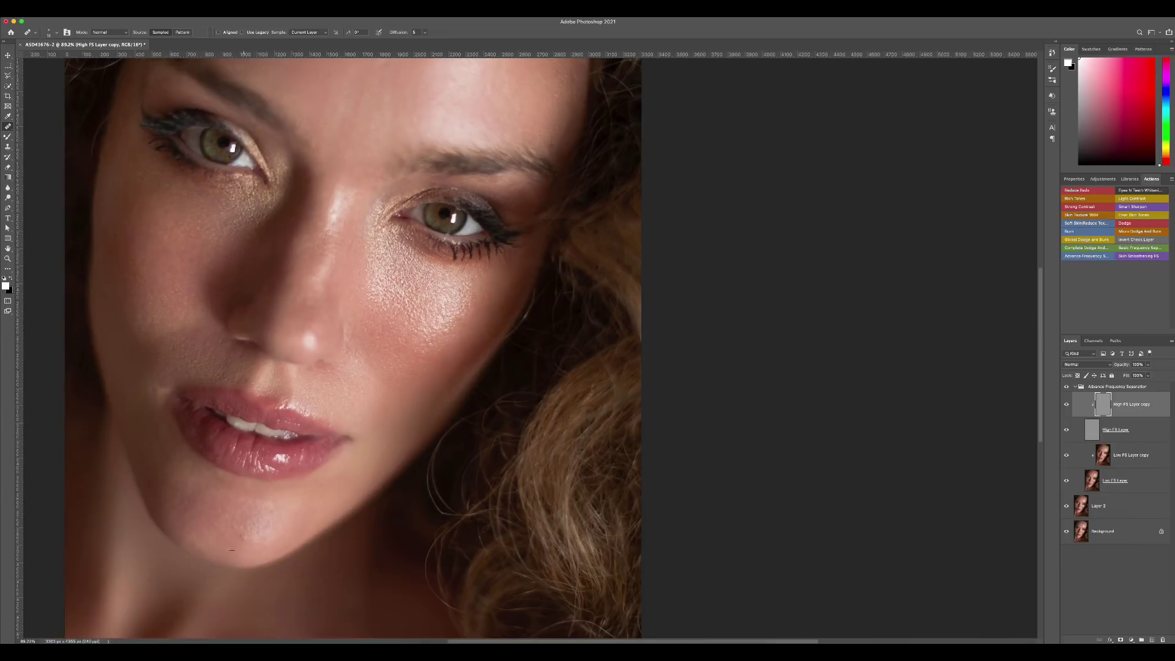
{"action": "left_click_drag", "start_coordinate": [251, 361], "coordinate": [275, 361]}
{"action": "scroll", "coordinate": [390, 335], "scroll_direction": "down", "scroll_amount": 4, "text": "alt"}
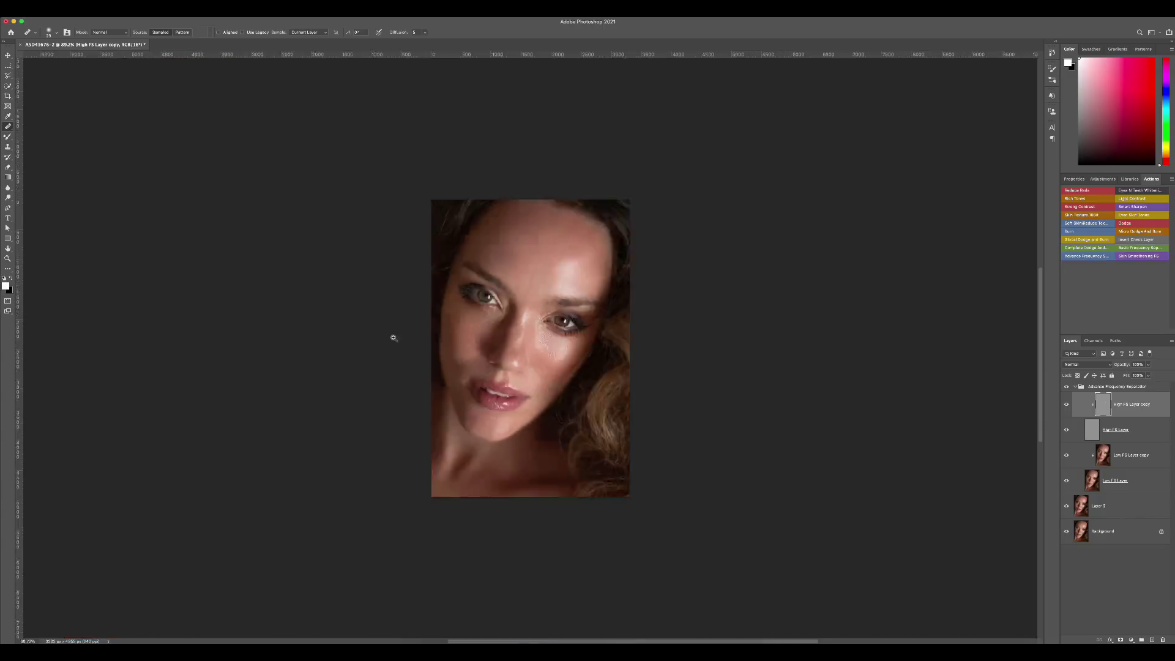
{"action": "scroll", "coordinate": [526, 197], "scroll_direction": "up", "scroll_amount": 3, "text": "alt"}
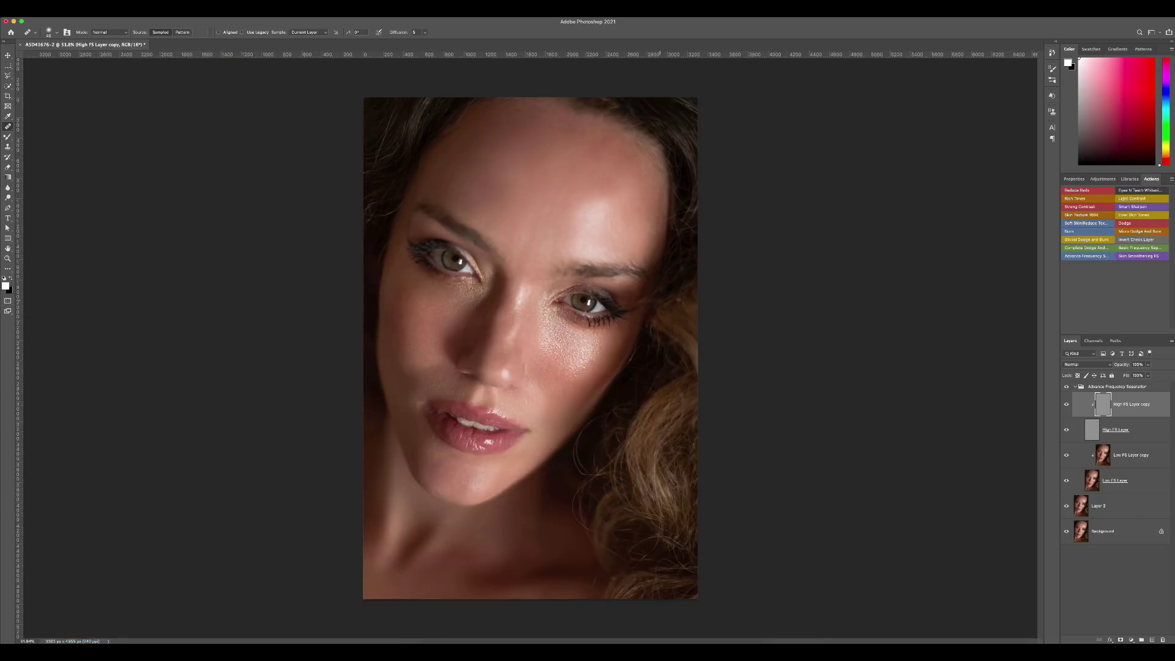
{"action": "key", "text": "ctrl+alt+shift+e"}
- On a new blank layer sampling all layers, heal the stray hairs along the cheek and temple
{"action": "left_click", "coordinate": [1153, 640]}
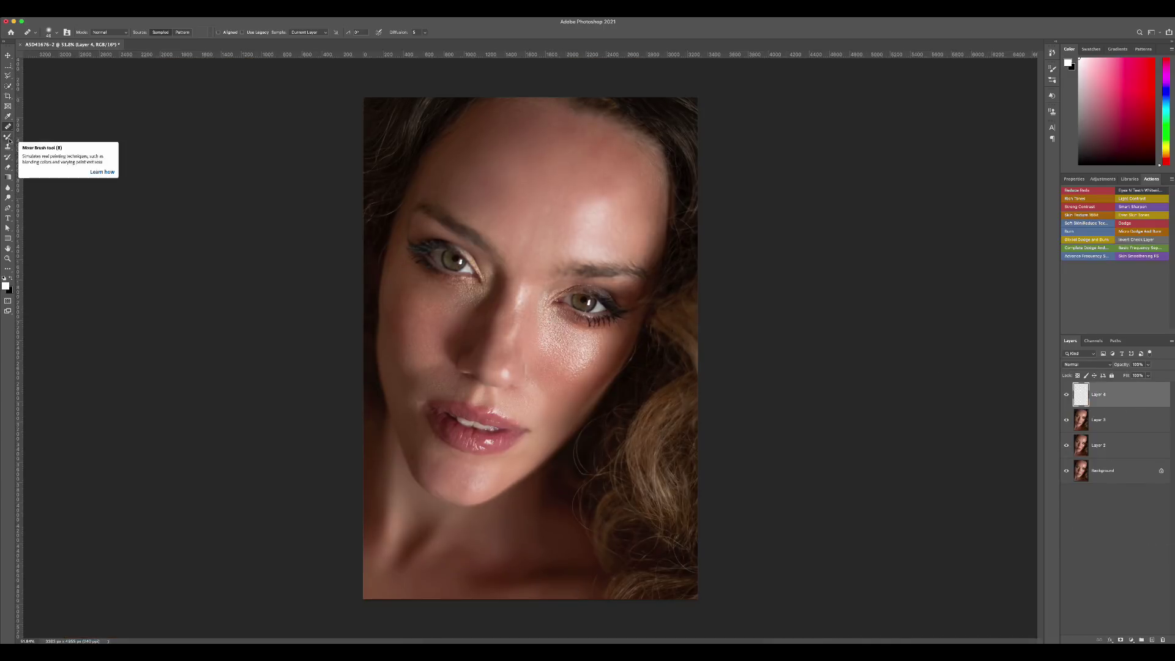
{"action": "left_click", "coordinate": [309, 32]}
{"action": "left_click", "coordinate": [303, 52]}
{"action": "scroll", "coordinate": [636, 394], "scroll_direction": "up", "scroll_amount": 5, "text": "alt"}
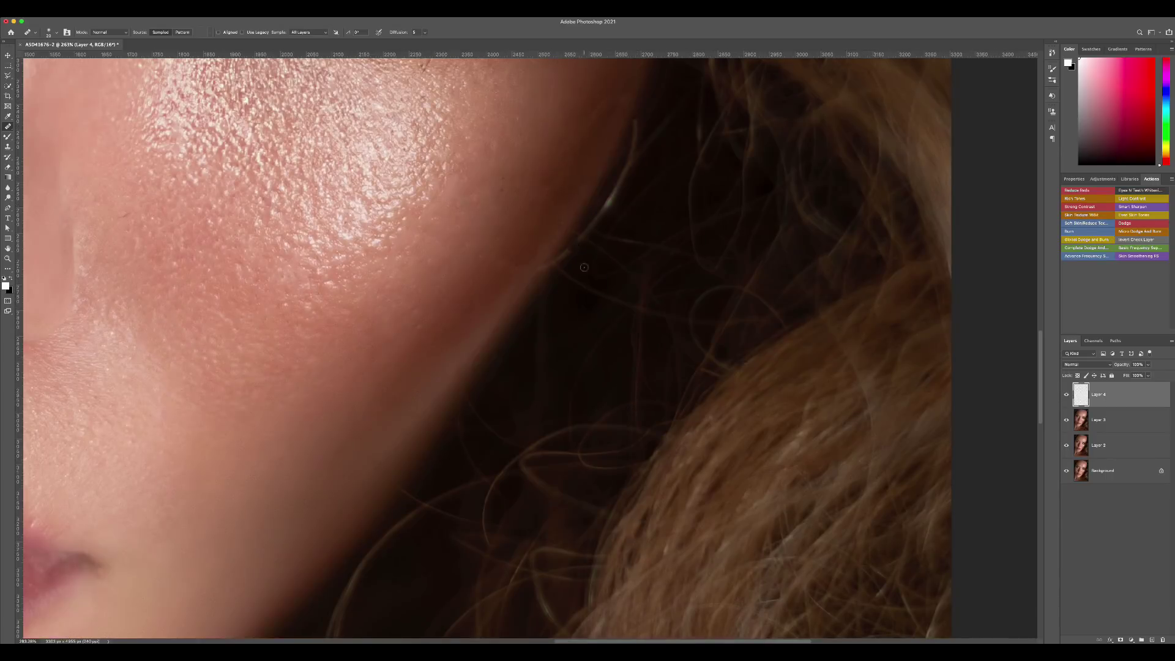
{"action": "left_click_drag", "start_coordinate": [585, 270], "coordinate": [633, 136]}
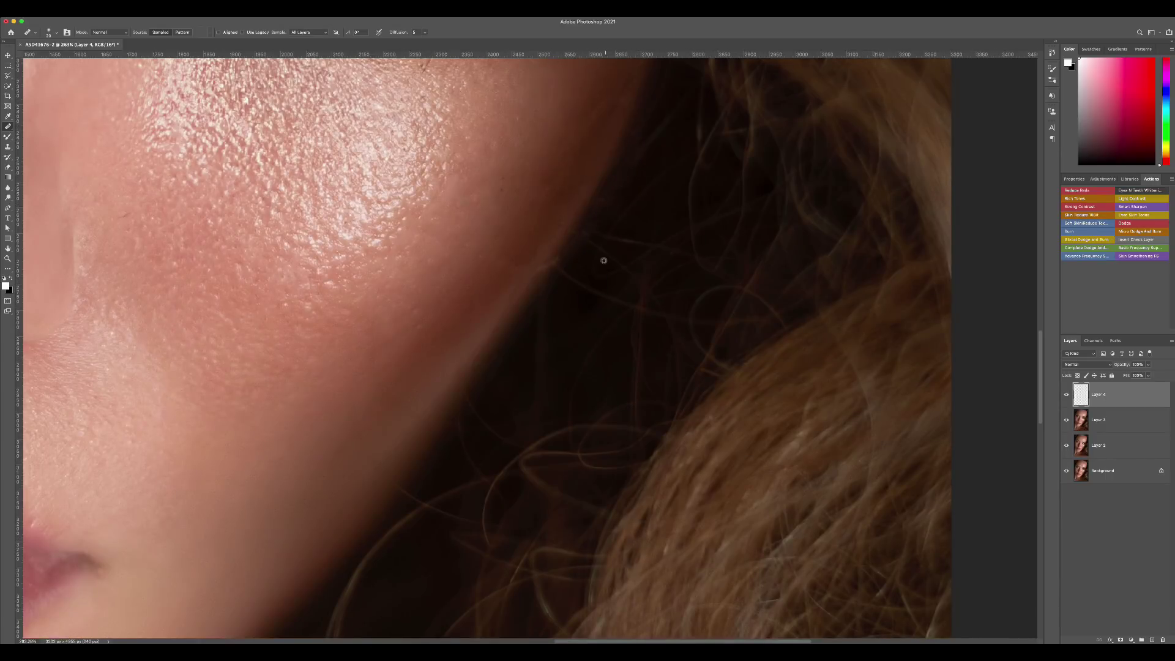
{"action": "scroll", "coordinate": [593, 297], "scroll_direction": "down", "scroll_amount": 5, "text": "alt"}
{"action": "scroll", "coordinate": [718, 425], "scroll_direction": "up", "scroll_amount": 4}
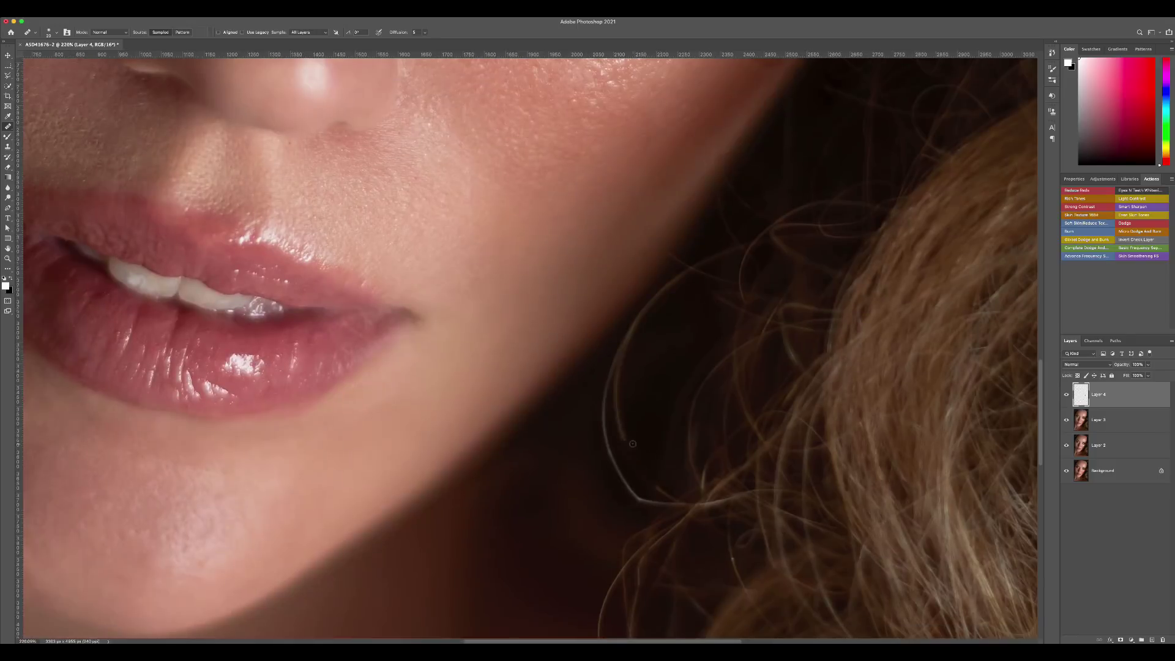
{"action": "left_click_drag", "start_coordinate": [618, 337], "coordinate": [641, 457]}
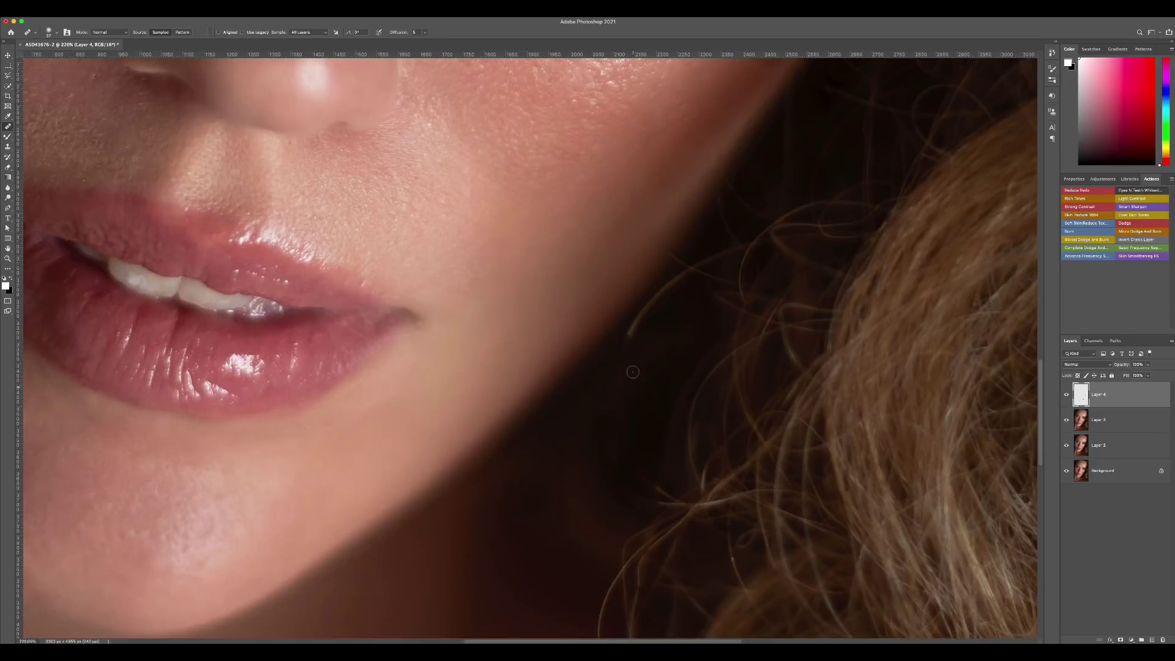
{"action": "scroll", "coordinate": [629, 372], "scroll_direction": "down", "scroll_amount": 3}
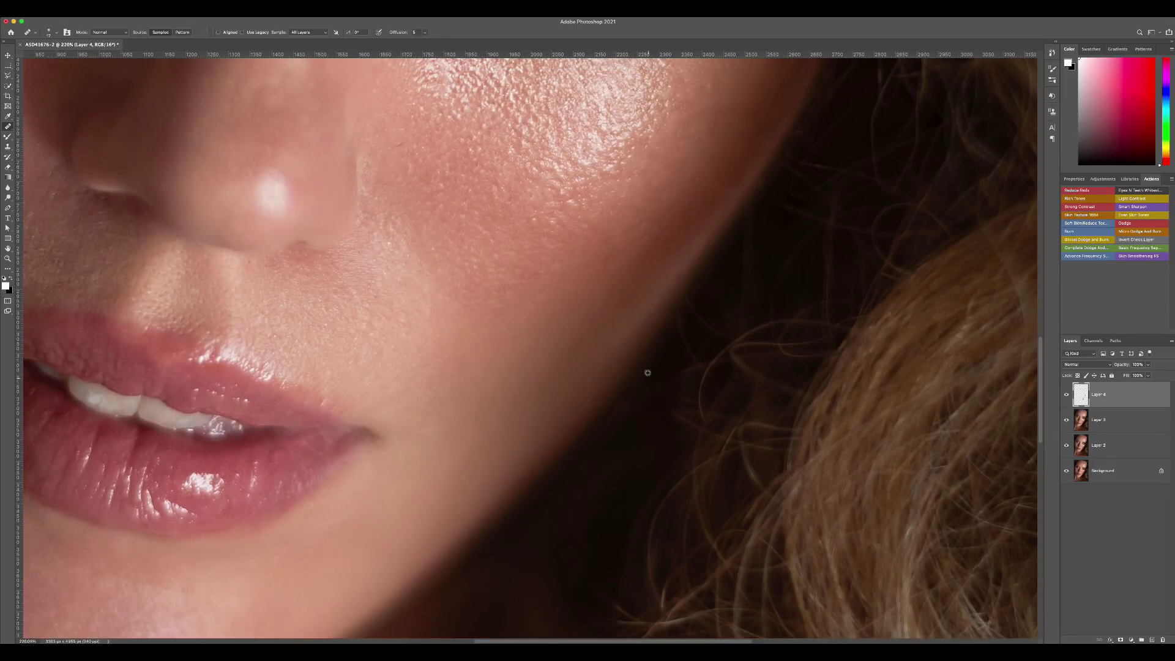
{"action": "key", "text": "ctrl+0"}
{"action": "scroll", "coordinate": [540, 250], "scroll_direction": "up", "scroll_amount": 10, "text": "alt"}
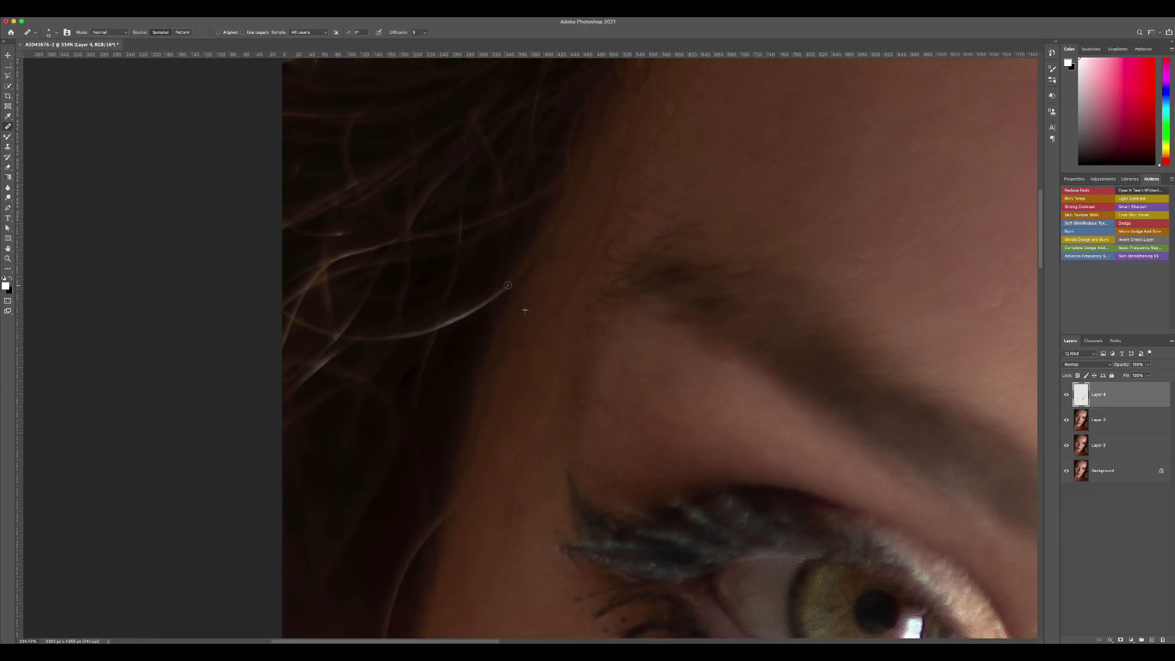
- Set the Clone Stamp to 50% opacity, switch to the Healing Brush, and fit the portrait on screen
{"action": "key", "text": "s"}
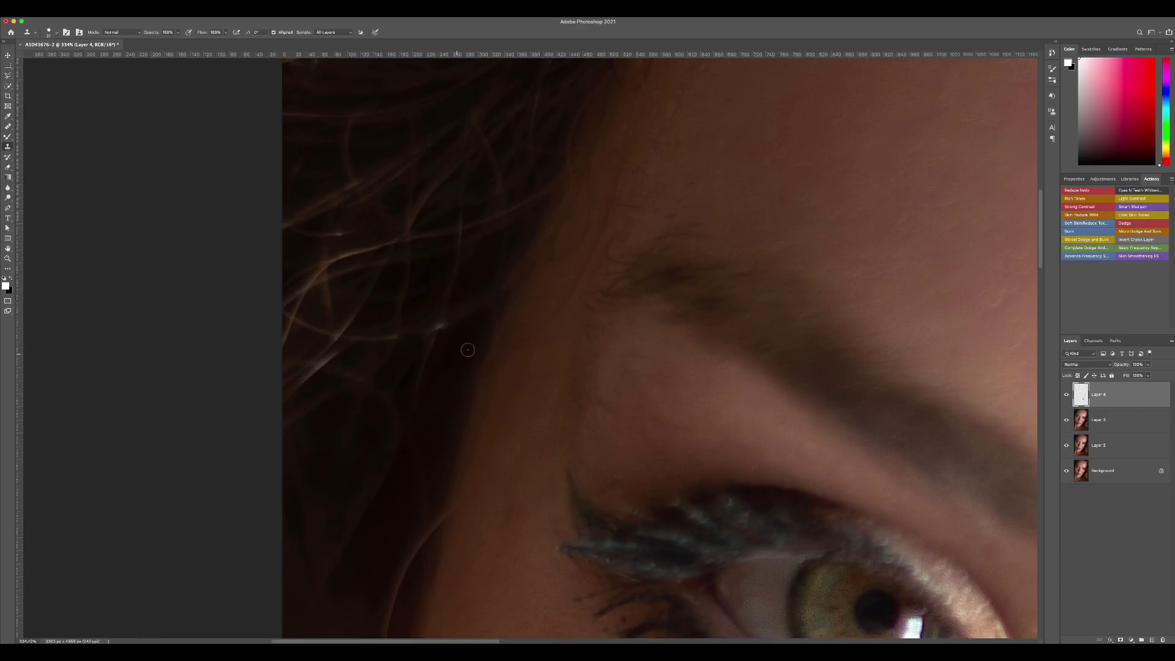
{"action": "key", "text": "5"}
{"action": "key", "text": "j"}
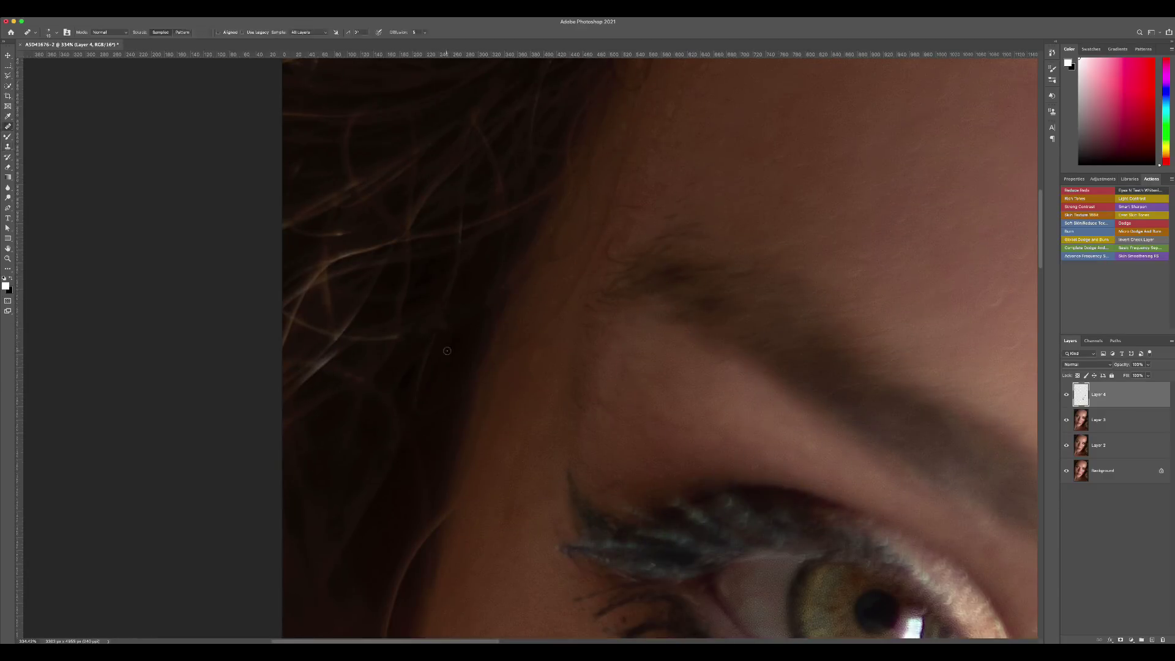
{"action": "key", "text": "ctrl+0"}
{"action": "scroll", "coordinate": [527, 366], "scroll_direction": "up", "scroll_amount": 5}
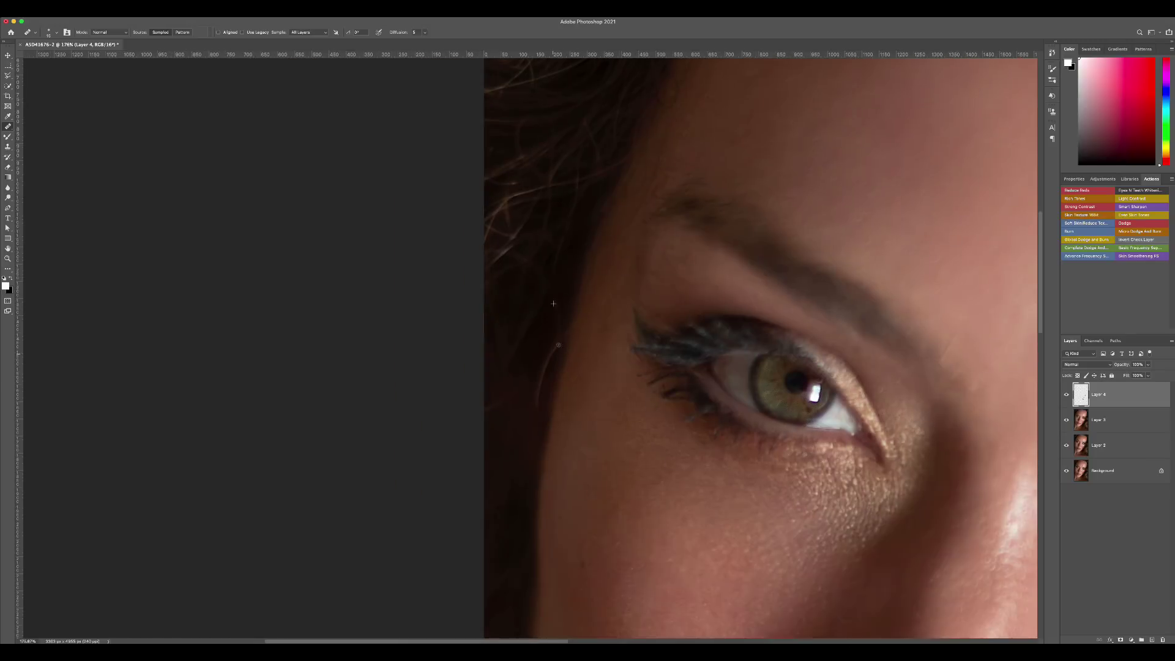
{"action": "scroll", "coordinate": [660, 343], "scroll_direction": "down", "scroll_amount": 7}
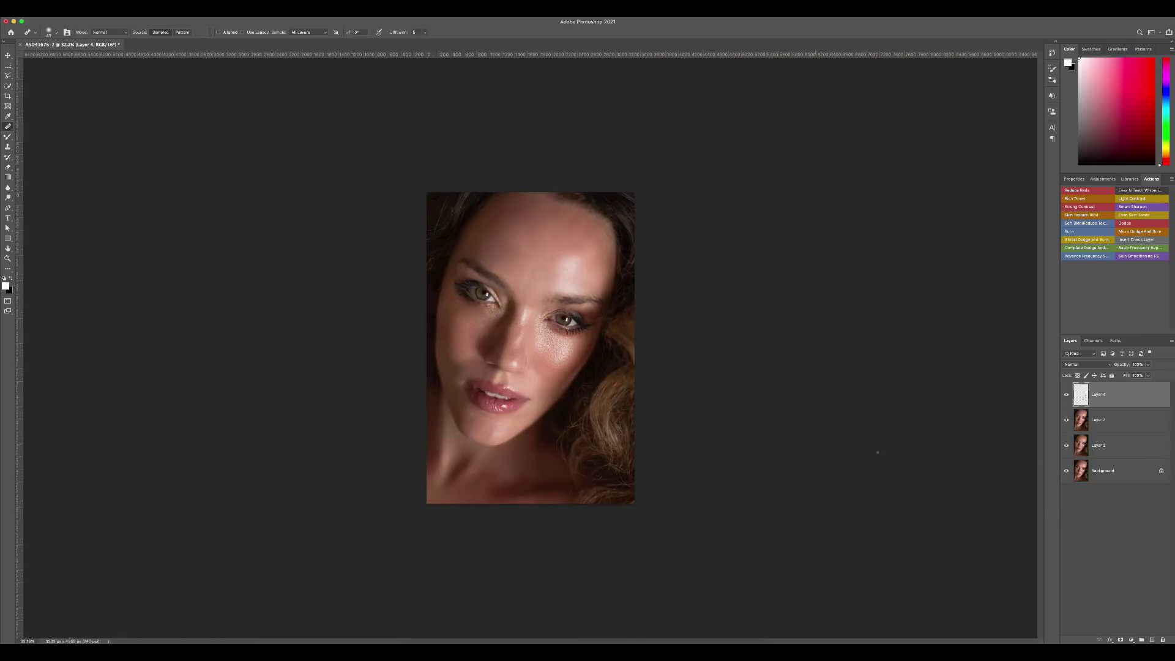
- Add brightening and darkening Curves layers named dodge and burn, each with an inverted black mask
{"action": "key", "text": "ctrl+0"}
{"action": "left_click_drag", "start_coordinate": [1122, 264], "coordinate": [1122, 270]}
{"action": "key", "text": "ctrl+i"}
{"action": "type", "text": "dodge"}
{"action": "key", "text": "ctrl+i"}
- Group the dodge and burn curves as D&B, with the dodge mask targeted for brushing
{"action": "left_click", "coordinate": [1120, 420], "text": "shift"}
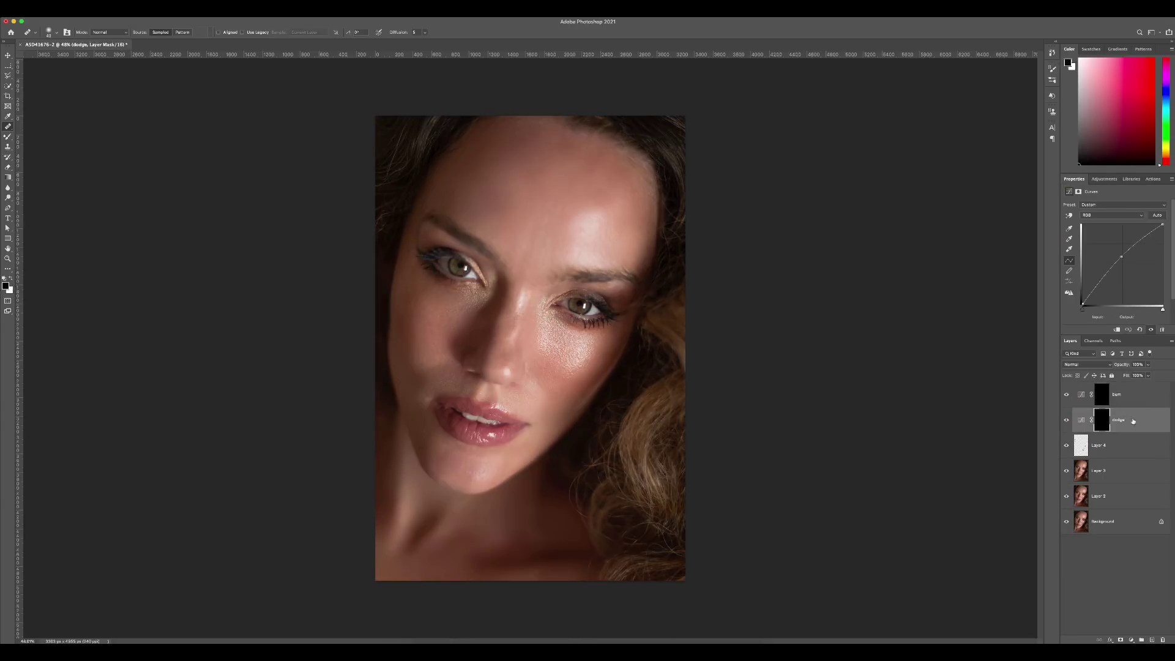
{"action": "key", "text": "ctrl+g"}
{"action": "double_click", "coordinate": [1093, 387]}
{"action": "type", "text": "D&B"}
{"action": "left_click", "coordinate": [1076, 387]}
{"action": "left_click", "coordinate": [1113, 429]}
{"action": "key", "text": "b"}
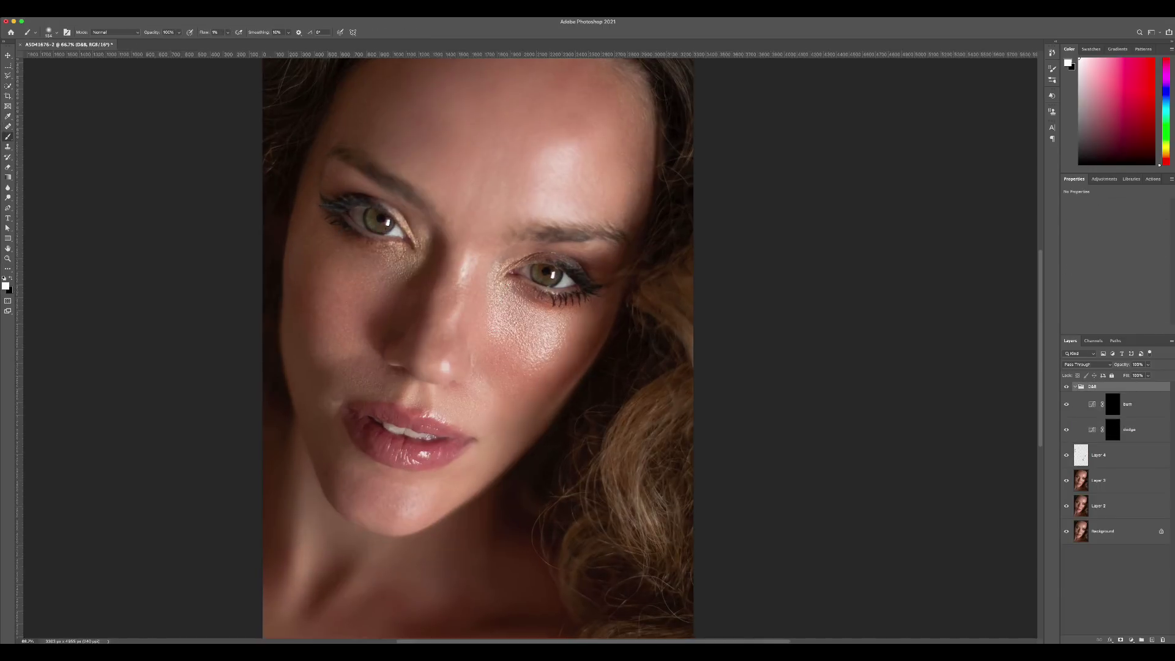
- Add a helper group above D&B with a Black & White layer (darker reds) and a brightening curve
{"action": "left_click_drag", "start_coordinate": [1140, 387], "coordinate": [1140, 385]}
{"action": "left_click_drag", "start_coordinate": [1113, 234], "coordinate": [1088, 236]}
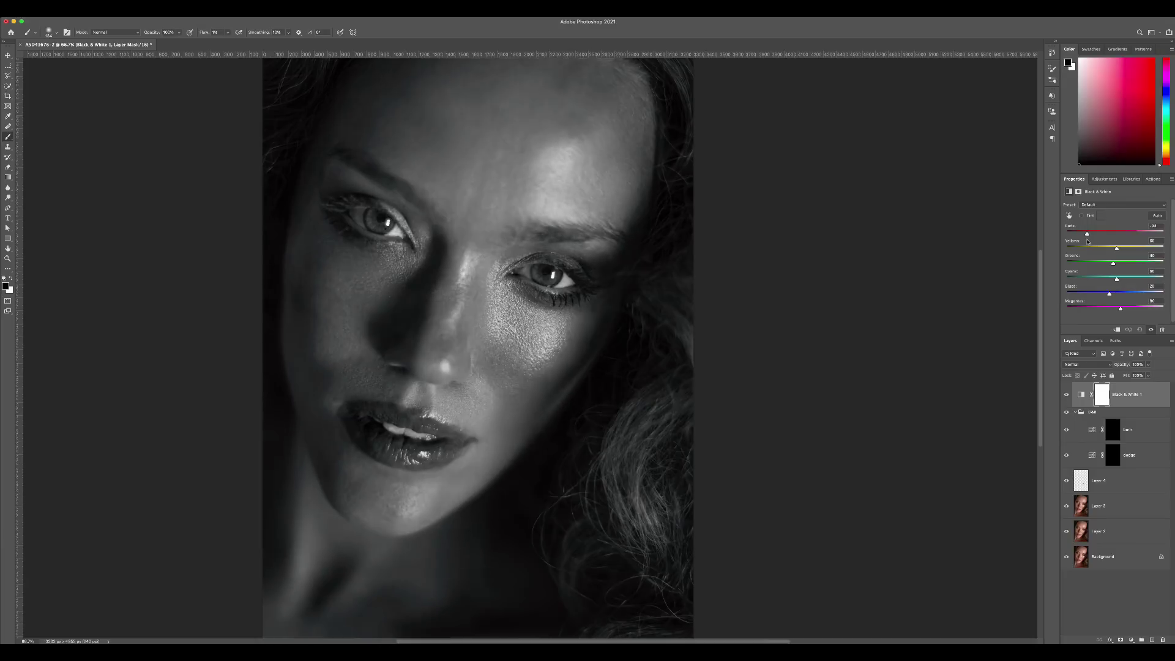
{"action": "key", "text": "ctrl+g"}
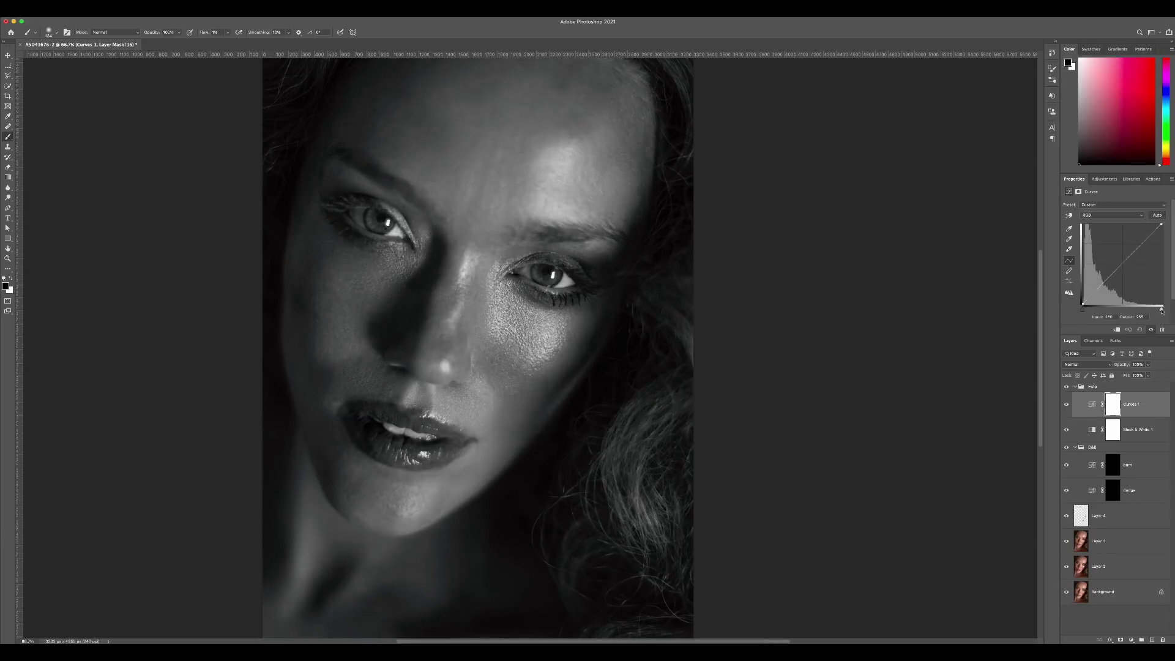
{"action": "left_click_drag", "start_coordinate": [1164, 309], "coordinate": [1158, 310]}
{"action": "left_click", "coordinate": [1076, 386]}
{"action": "left_click", "coordinate": [1113, 439]}
- Paint white on the dodge mask with a small soft brush at 2% flow
{"action": "key", "text": "x"}
{"action": "left_click", "coordinate": [598, 191]}
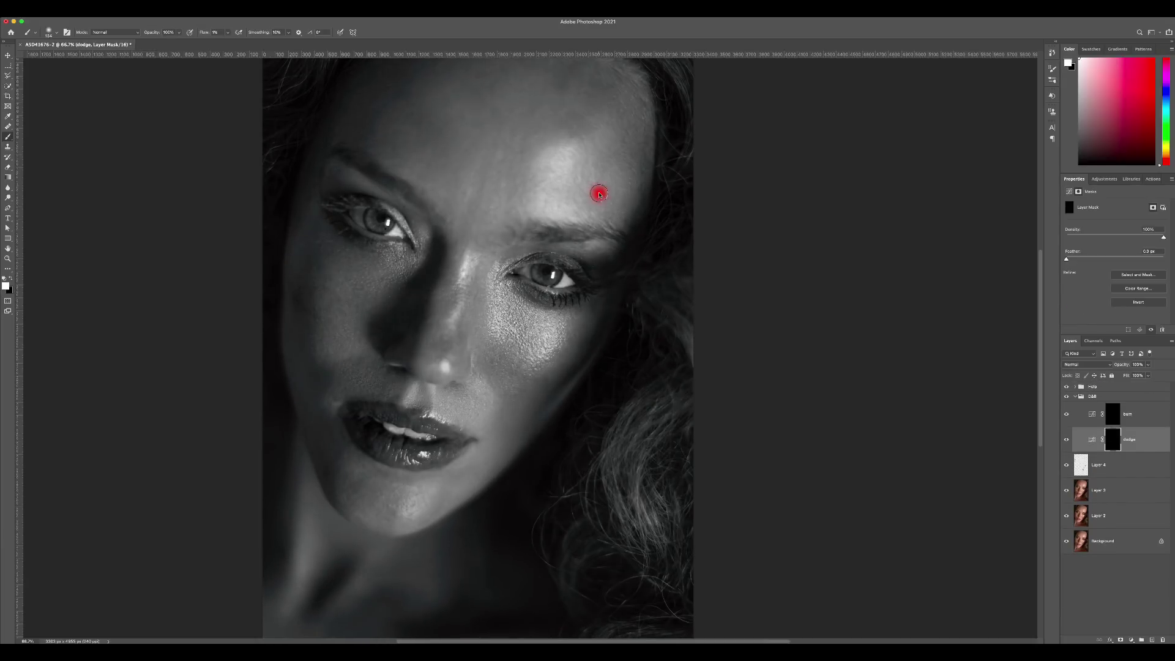
{"action": "key", "text": "bracketleft"}
{"action": "key", "text": "shift+0"}
{"action": "key", "text": "shift+2"}
{"action": "scroll", "coordinate": [562, 150], "scroll_direction": "up", "scroll_amount": 5}
{"action": "scroll", "coordinate": [562, 178], "scroll_direction": "right", "scroll_amount": 2}
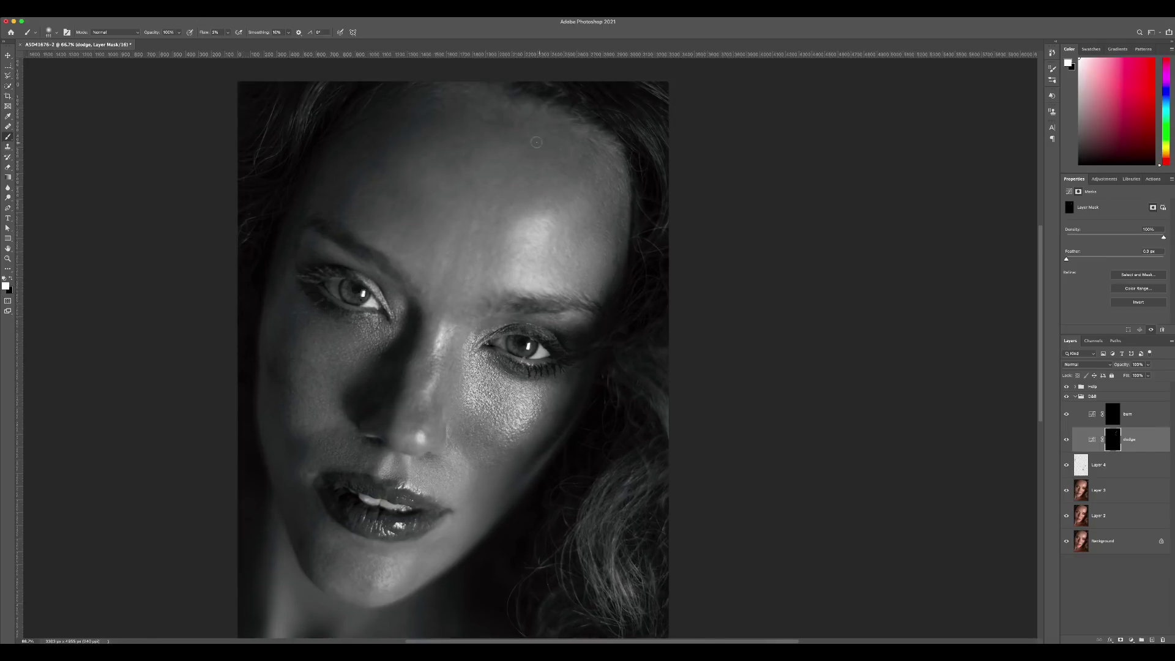
{"action": "scroll", "coordinate": [542, 146], "scroll_direction": "down", "scroll_amount": 3}
{"action": "scroll", "coordinate": [541, 145], "scroll_direction": "left", "scroll_amount": 5}
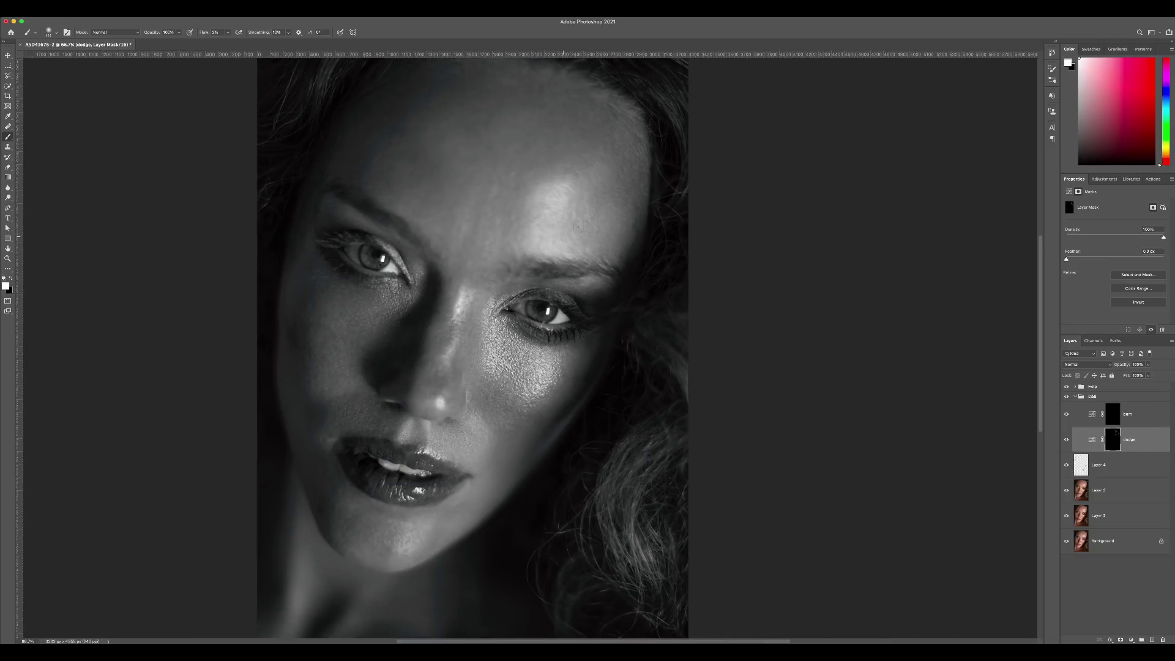
- Dodge highlights across the face, switching between fine and broad brush sizes
{"action": "left_click_drag", "start_coordinate": [480, 210], "coordinate": [465, 210]}
{"action": "scroll", "coordinate": [469, 217], "scroll_direction": "left", "scroll_amount": 5}
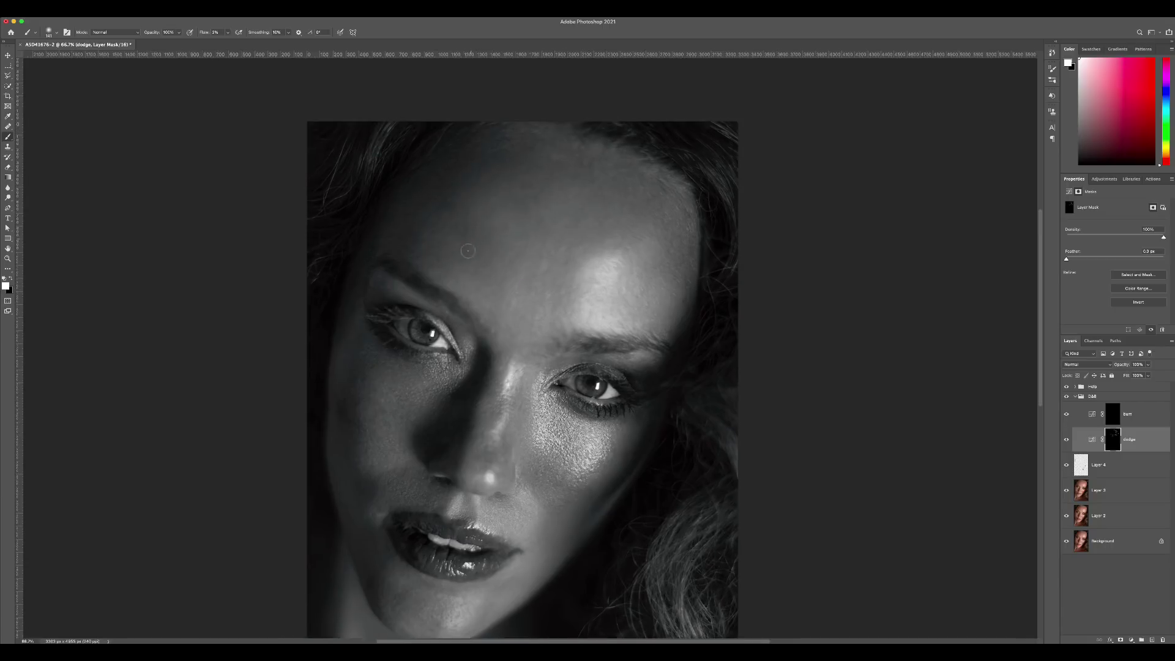
{"action": "scroll", "coordinate": [469, 217], "scroll_direction": "down", "scroll_amount": 3}
{"action": "left_click_drag", "start_coordinate": [410, 308], "coordinate": [419, 293]}
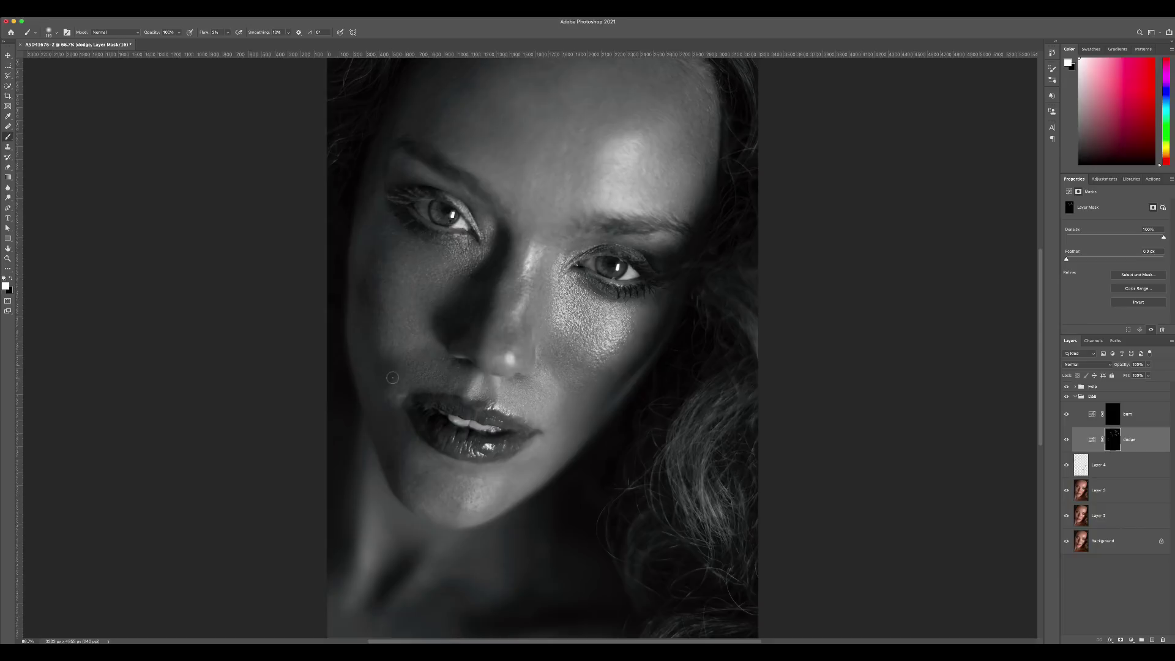
{"action": "scroll", "coordinate": [422, 365], "scroll_direction": "down", "scroll_amount": 3}
{"action": "scroll", "coordinate": [422, 365], "scroll_direction": "right", "scroll_amount": 2}
{"action": "left_click_drag", "start_coordinate": [496, 343], "coordinate": [540, 343]}
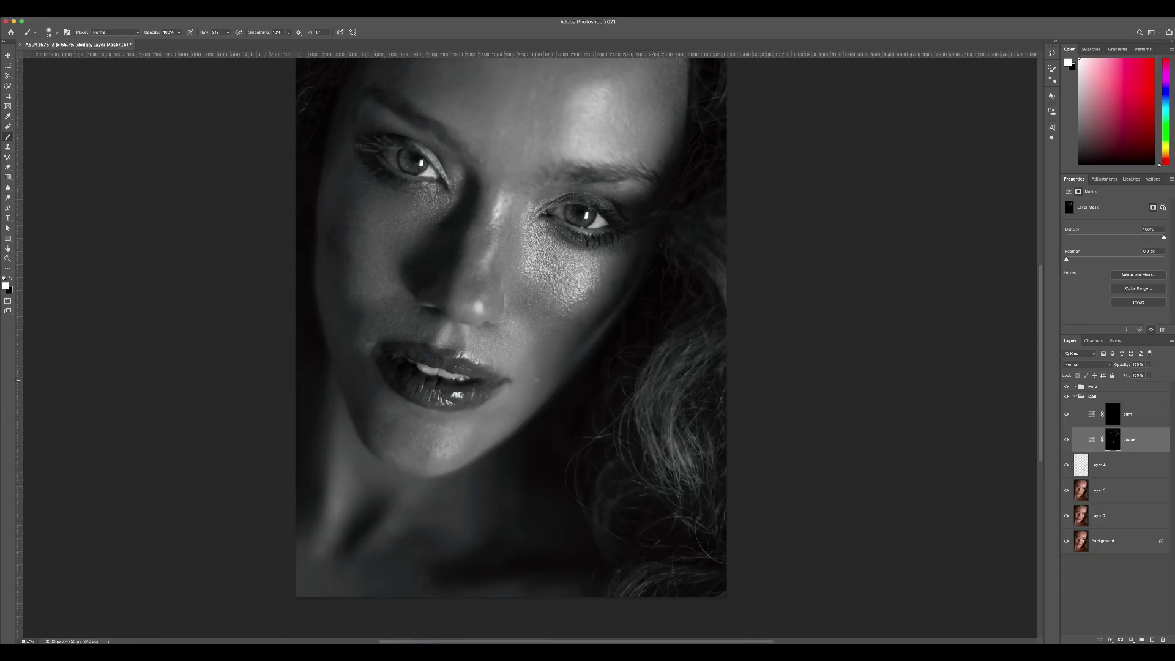
{"action": "scroll", "coordinate": [536, 379], "scroll_direction": "down", "scroll_amount": 2}
{"action": "scroll", "coordinate": [536, 379], "scroll_direction": "left", "scroll_amount": 1}
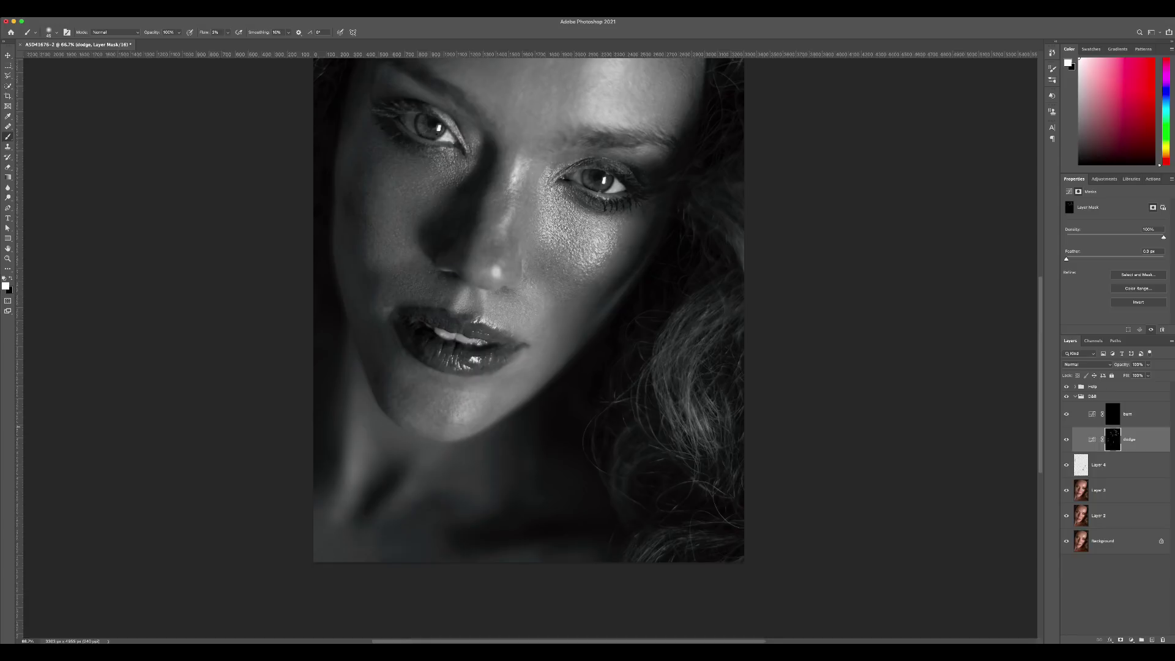
{"action": "key", "text": "bracketleft"}
{"action": "key", "text": "bracketleft"}
{"action": "key", "text": "bracketleft"}
{"action": "mouse_move", "coordinate": [468, 400]}
{"action": "left_mouse_down"}
{"action": "mouse_move", "coordinate": [519, 375]}
{"action": "mouse_move", "coordinate": [445, 386]}
{"action": "left_mouse_up"}
- Compare the whole face in colour, then keep dodging with roughly 30 px and 100 px brushes
{"action": "key", "text": "ctrl+minus"}
{"action": "key", "text": "ctrl+minus"}
{"action": "key", "text": "ctrl+minus"}
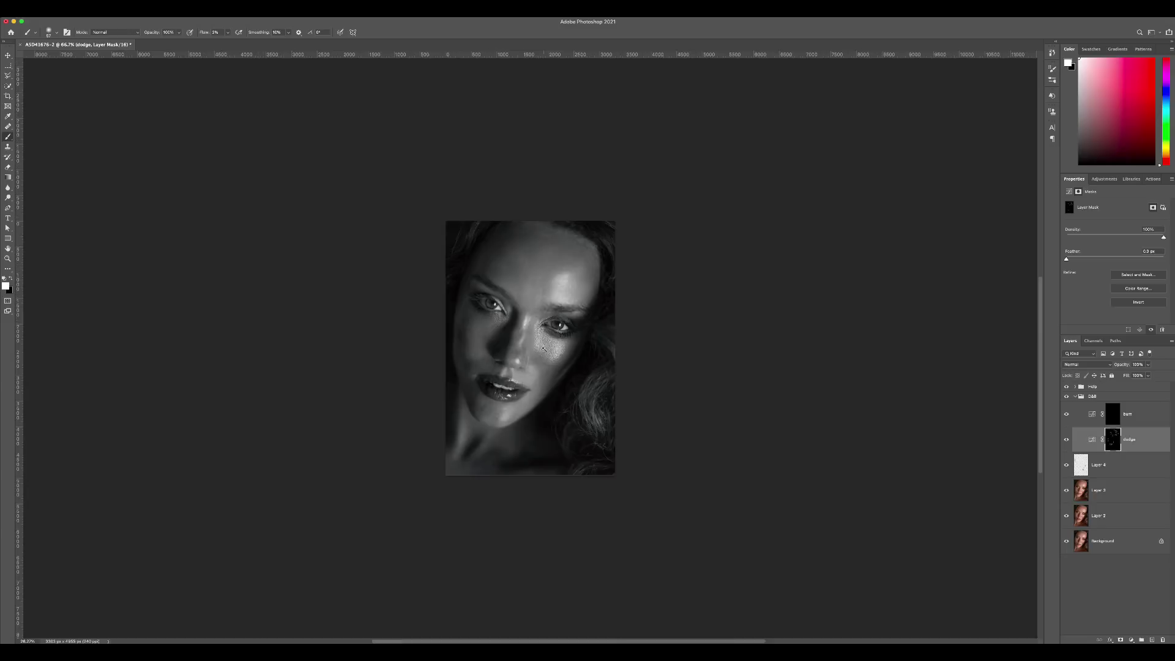
{"action": "left_click", "coordinate": [1067, 387]}
{"action": "left_click", "coordinate": [1066, 387]}
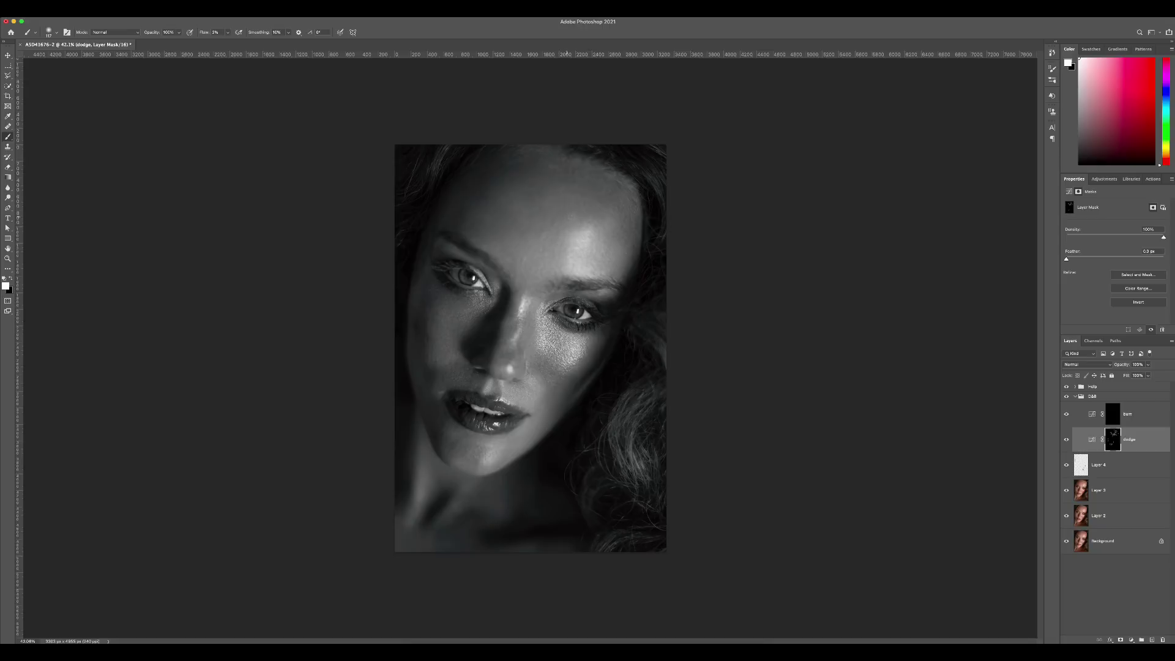
{"action": "scroll", "coordinate": [530, 348], "scroll_direction": "down", "scroll_amount": 3}
{"action": "scroll", "coordinate": [530, 348], "scroll_direction": "up", "scroll_amount": 2}
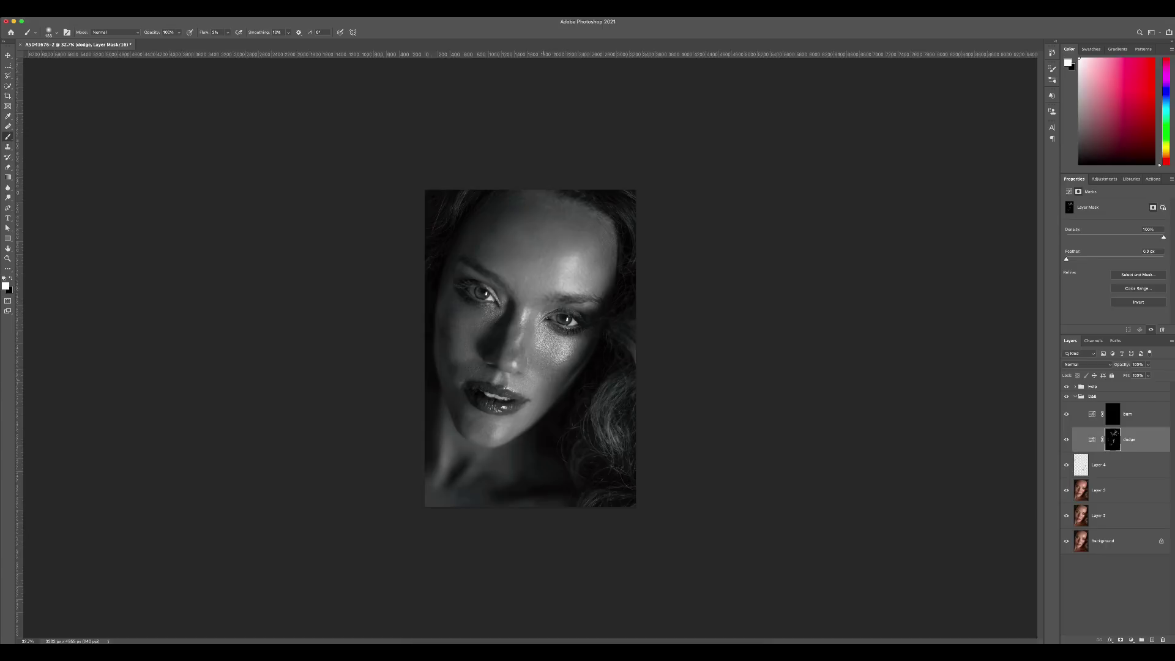
{"action": "scroll", "coordinate": [496, 352], "scroll_direction": "up", "scroll_amount": 3}
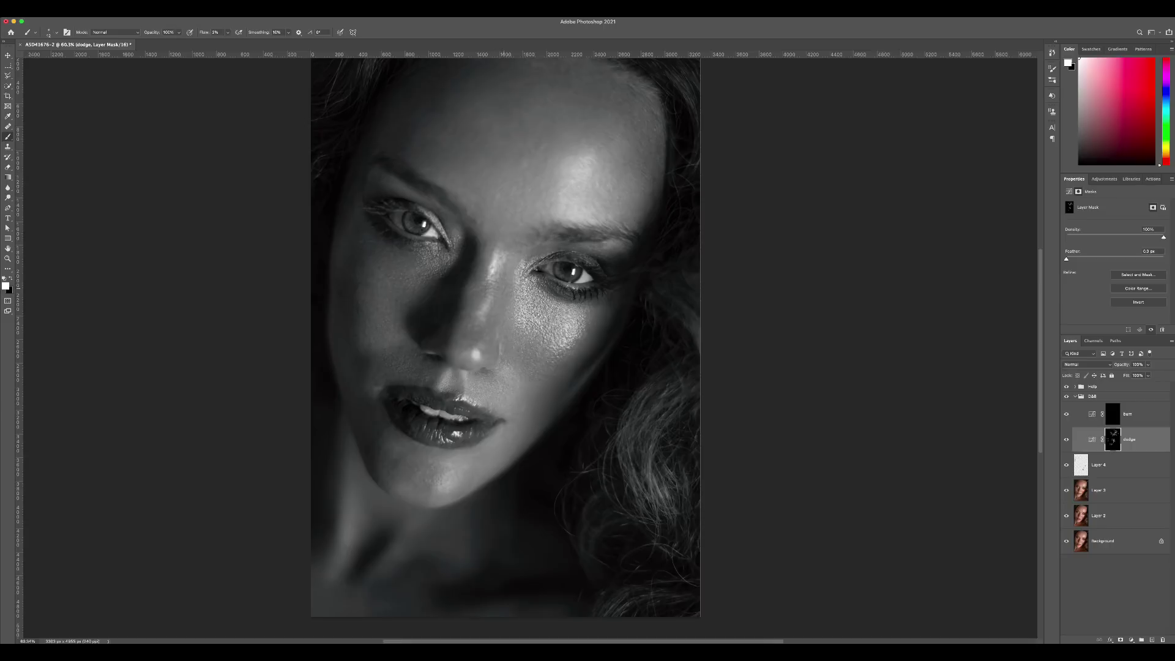
{"action": "scroll", "coordinate": [541, 343], "scroll_direction": "down", "scroll_amount": 3}
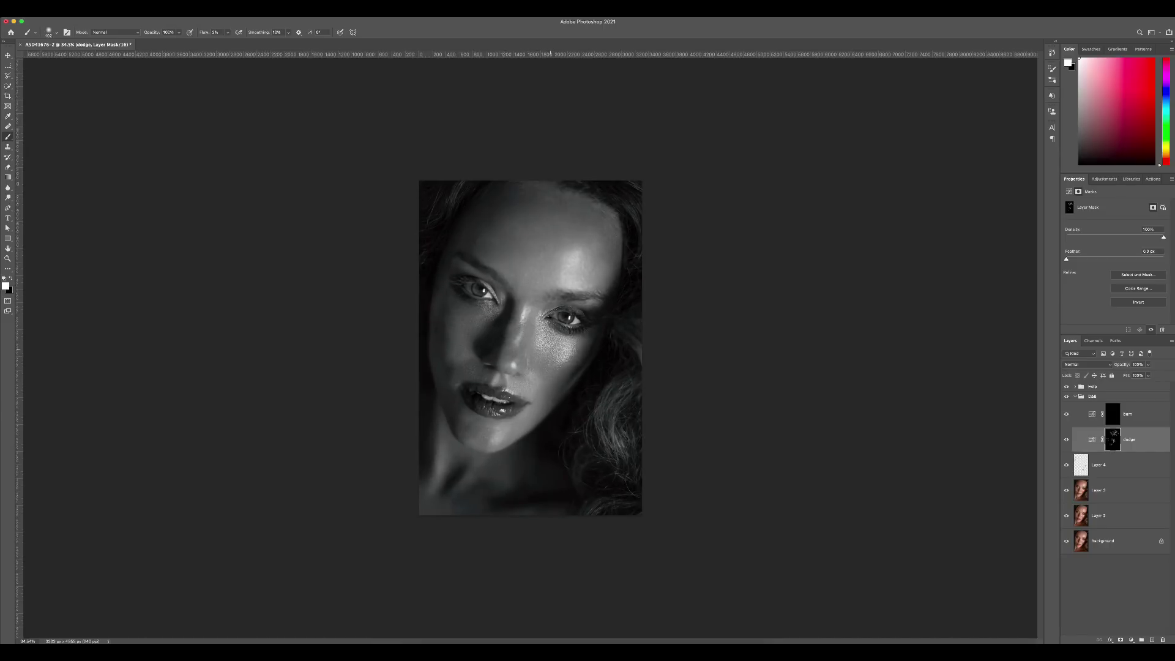
{"action": "left_click_drag", "start_coordinate": [486, 316], "coordinate": [490, 316]}
{"action": "left_click_drag", "start_coordinate": [570, 276], "coordinate": [573, 276]}
- Toggle the black-and-white helper on and off to compare the dodging against colour
{"action": "key", "text": "ctrl+comma"}
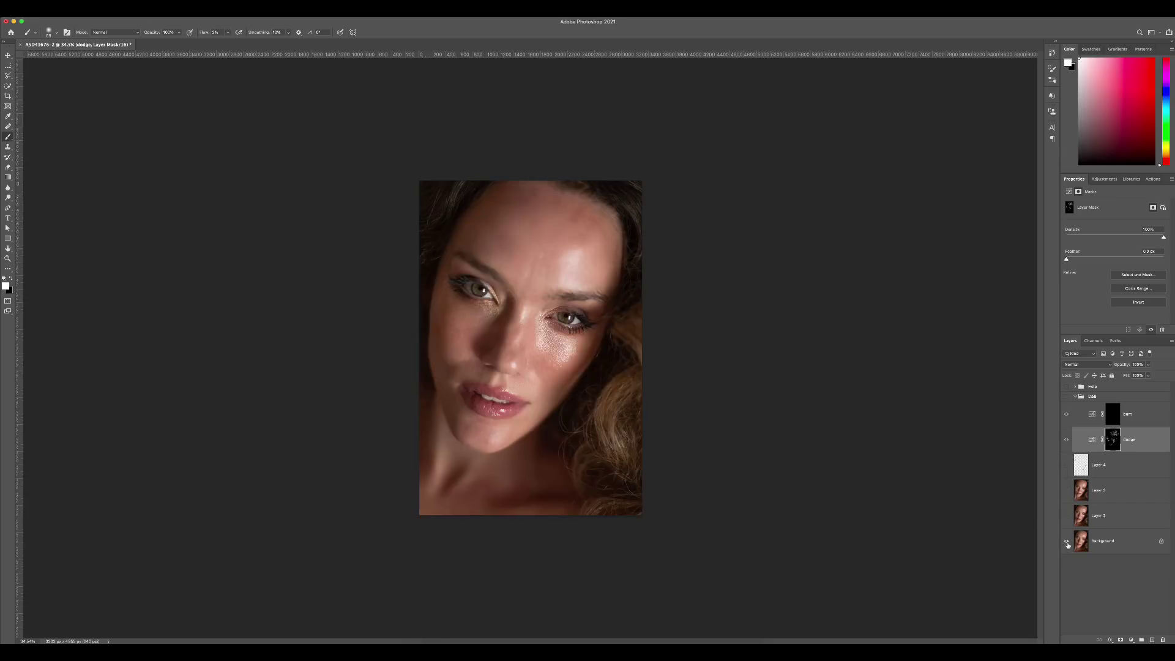
{"action": "scroll", "coordinate": [667, 436], "scroll_direction": "up", "scroll_amount": 2}
{"action": "key", "text": "ctrl+comma"}
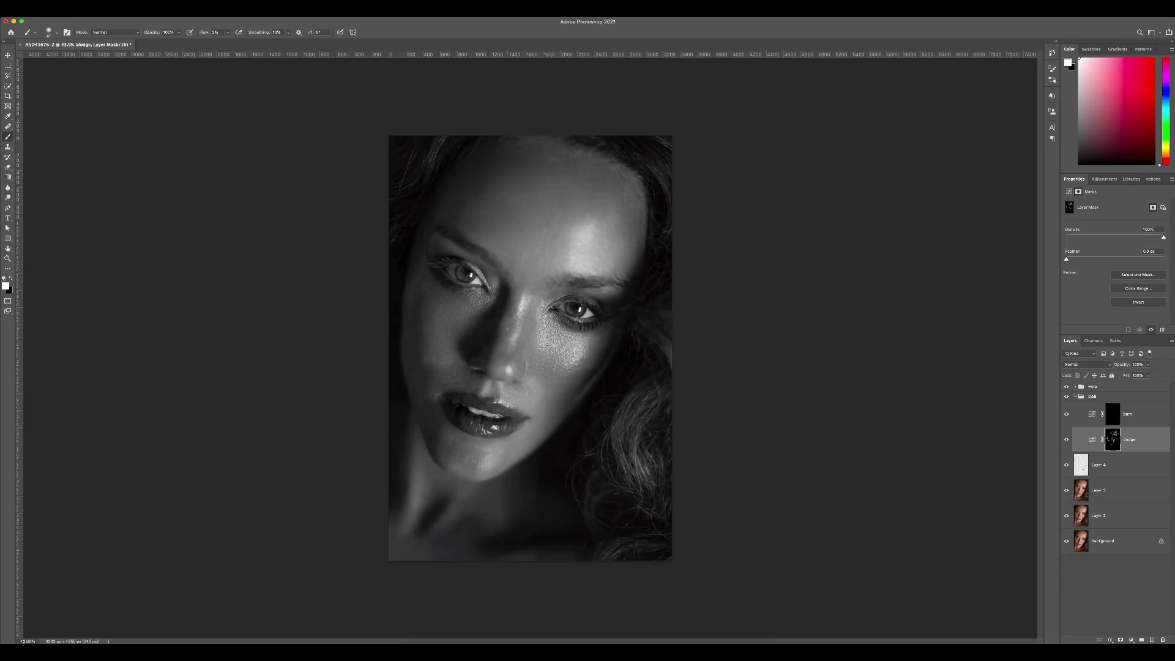
{"action": "key", "text": "ctrl+comma"}
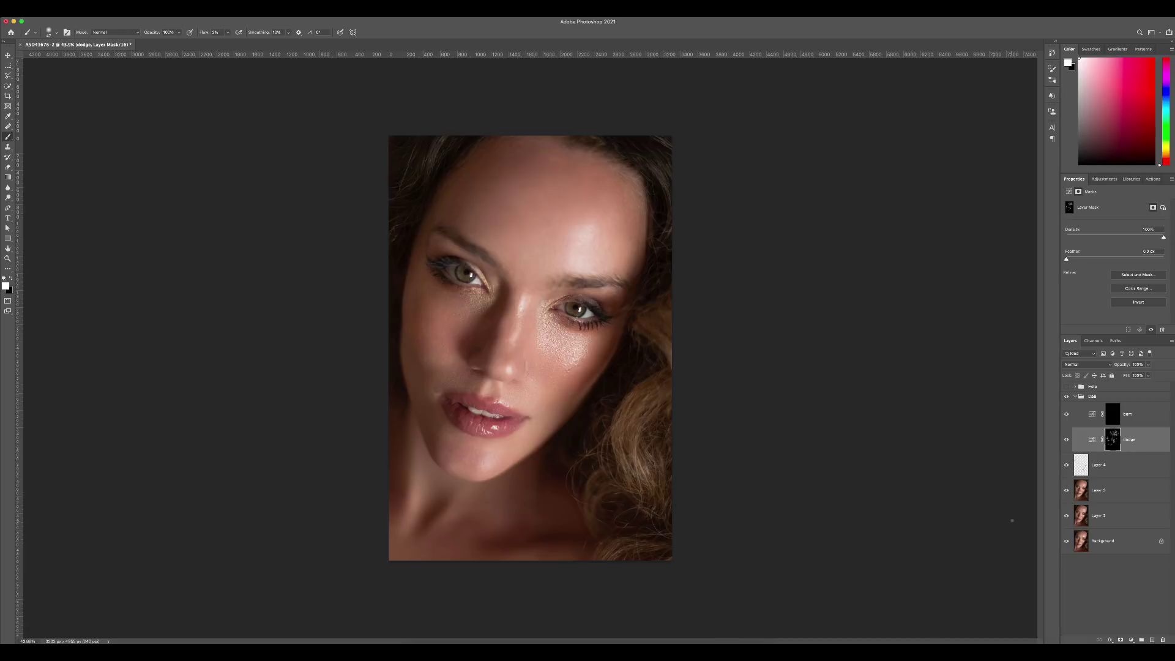
{"action": "scroll", "coordinate": [446, 396], "scroll_direction": "up", "scroll_amount": 5}
{"action": "left_click", "coordinate": [1066, 386]}
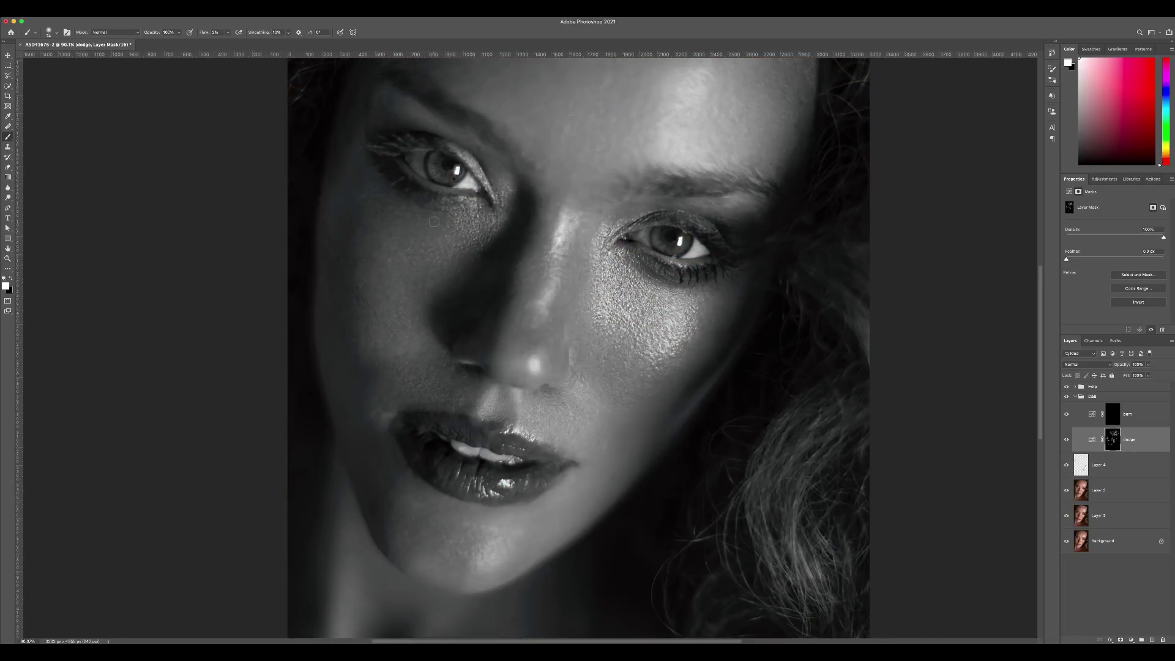
- Dodge the cheek with a smaller brush, collapse D&B and stamp visible layers into Layer 5
{"action": "key", "text": "bracketleft"}
{"action": "key", "text": "bracketleft"}
{"action": "key", "text": "bracketleft"}
{"action": "left_click", "coordinate": [1067, 386]}
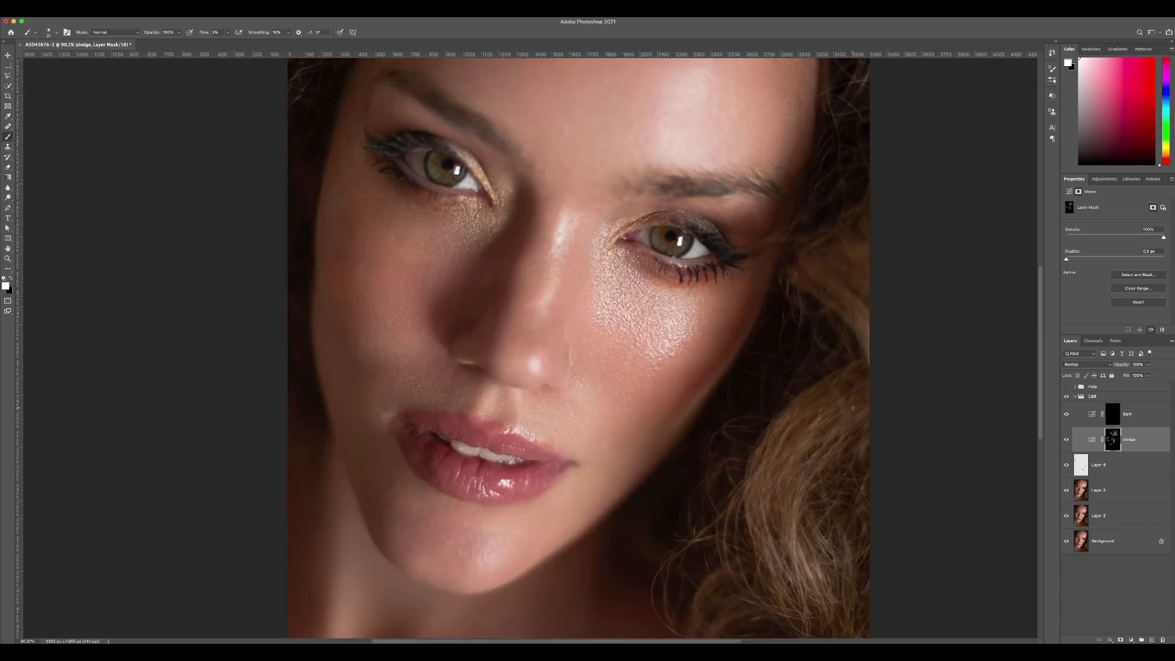
{"action": "left_click", "coordinate": [1076, 396]}
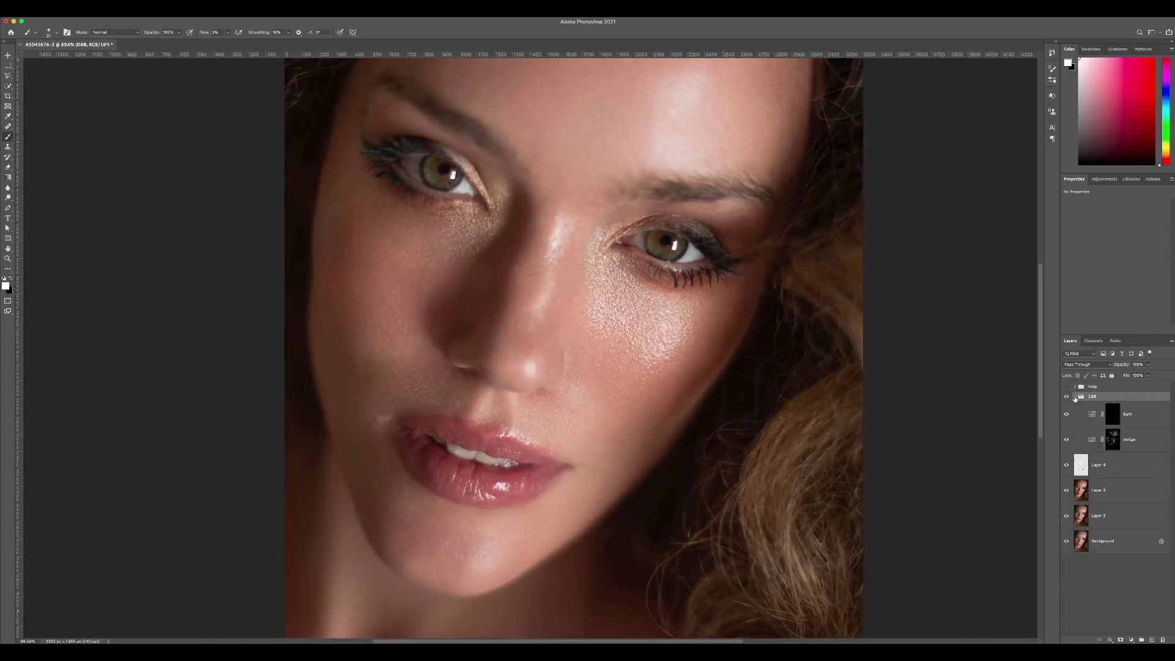
{"action": "key", "text": "ctrl+alt+shift+e"}
- Run the Basic Frequency Separation action on the merged portrait
{"action": "left_click", "coordinate": [1153, 178]}
{"action": "left_click", "coordinate": [1142, 247]}
{"action": "key", "text": "Return"}
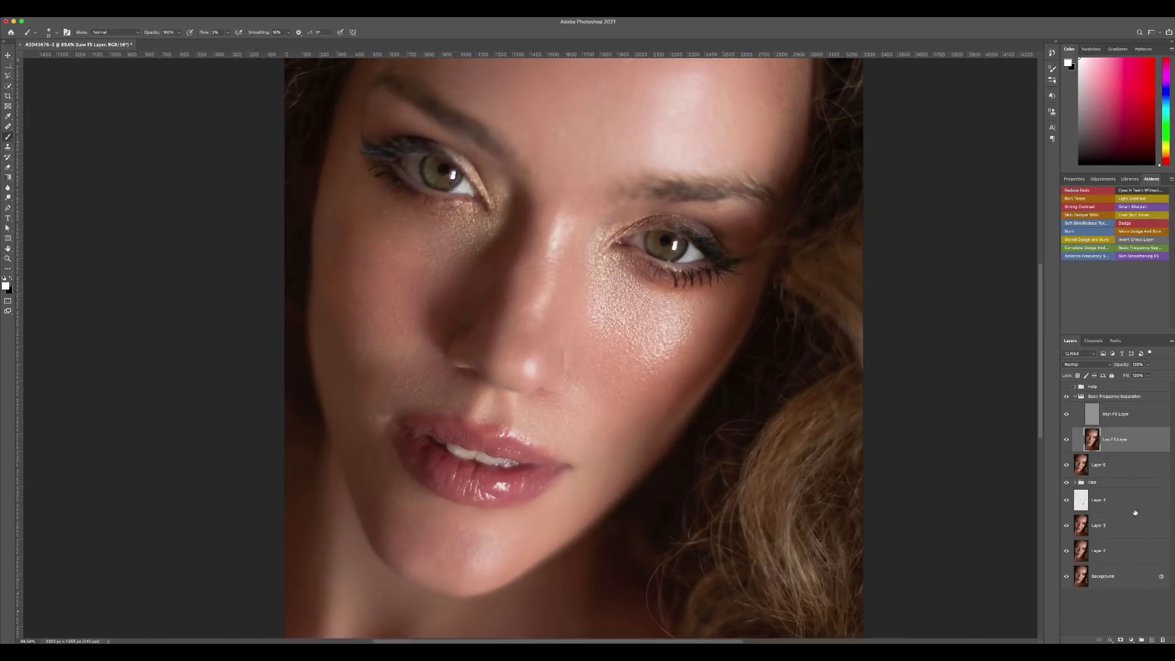
{"action": "scroll", "coordinate": [426, 268], "scroll_direction": "up", "scroll_amount": 2}
{"action": "scroll", "coordinate": [426, 268], "scroll_direction": "down", "scroll_amount": 3}
- Sample a skin tone and paint it over uneven cheek areas, adjusting brush size
{"action": "left_click", "coordinate": [738, 235], "text": "alt"}
{"action": "key", "text": "bracketright"}
{"action": "key", "text": "bracketright"}
{"action": "key", "text": "bracketright"}
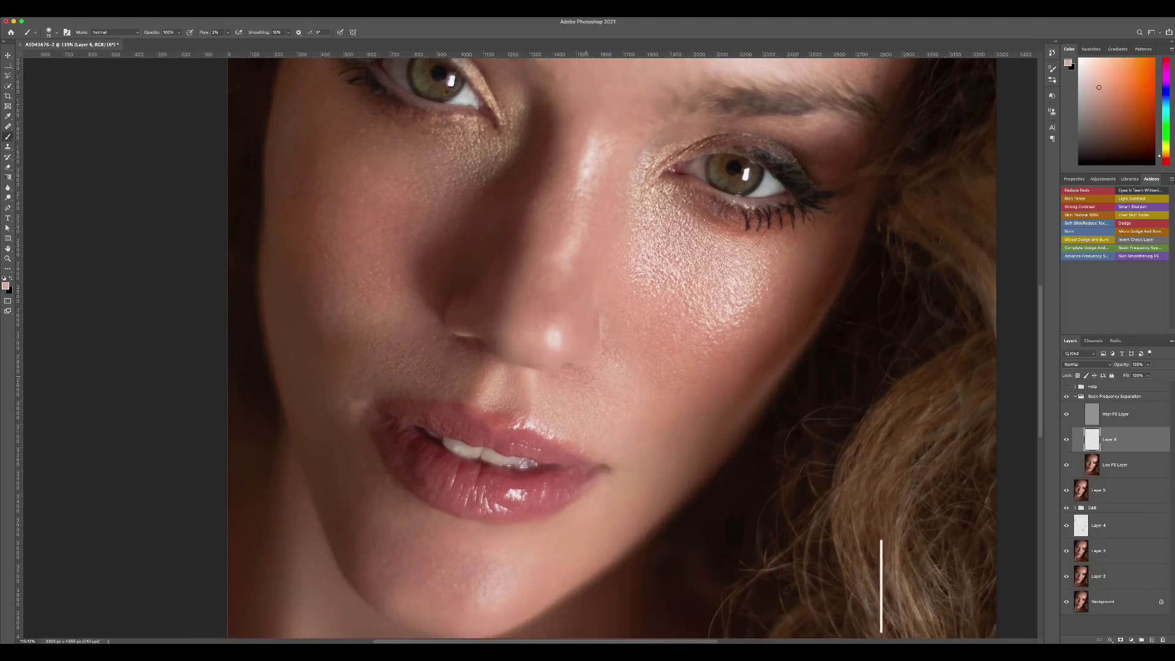
{"action": "scroll", "coordinate": [606, 371], "scroll_direction": "down", "scroll_amount": 5}
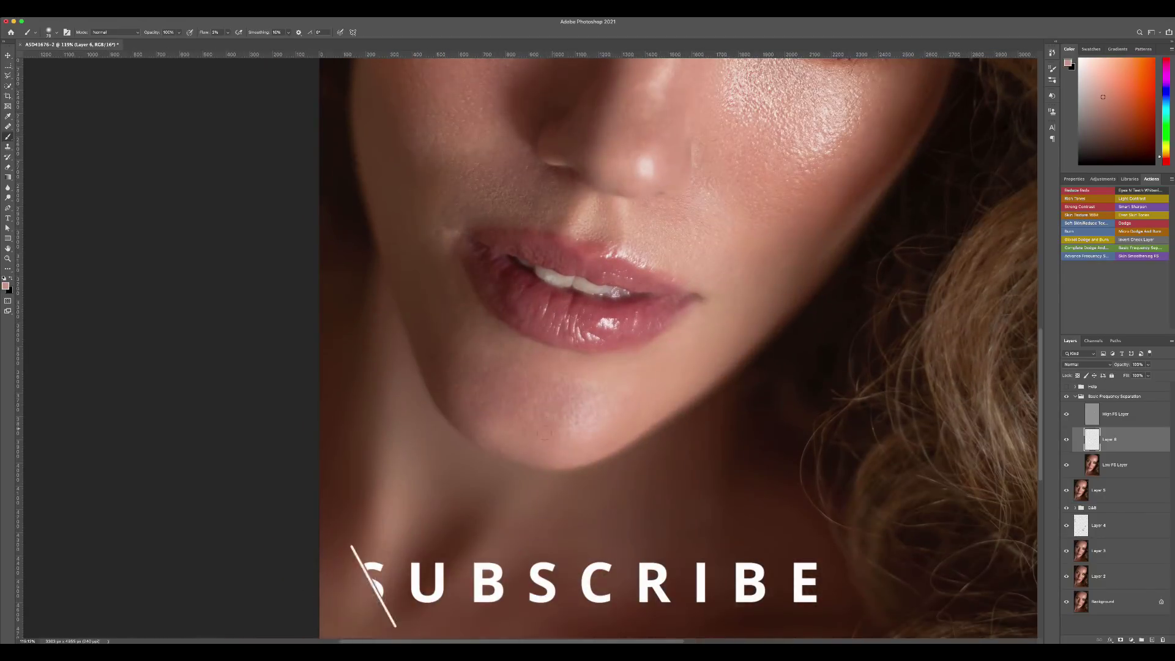
{"action": "scroll", "coordinate": [678, 347], "scroll_direction": "up", "scroll_amount": 3}
{"action": "scroll", "coordinate": [678, 348], "scroll_direction": "up", "scroll_amount": 2}
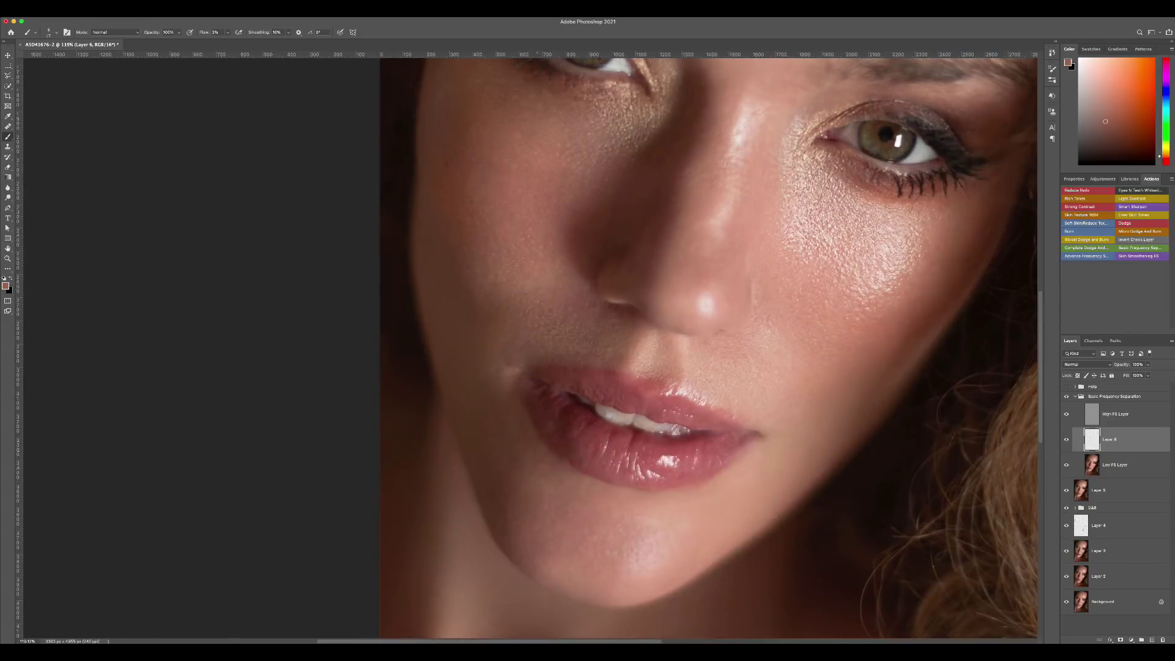
{"action": "left_click_drag", "start_coordinate": [538, 429], "coordinate": [520, 428]}
{"action": "scroll", "coordinate": [493, 486], "scroll_direction": "up", "scroll_amount": 5}
{"action": "key", "text": "bracketright"}
{"action": "key", "text": "bracketright"}
{"action": "key", "text": "bracketright"}
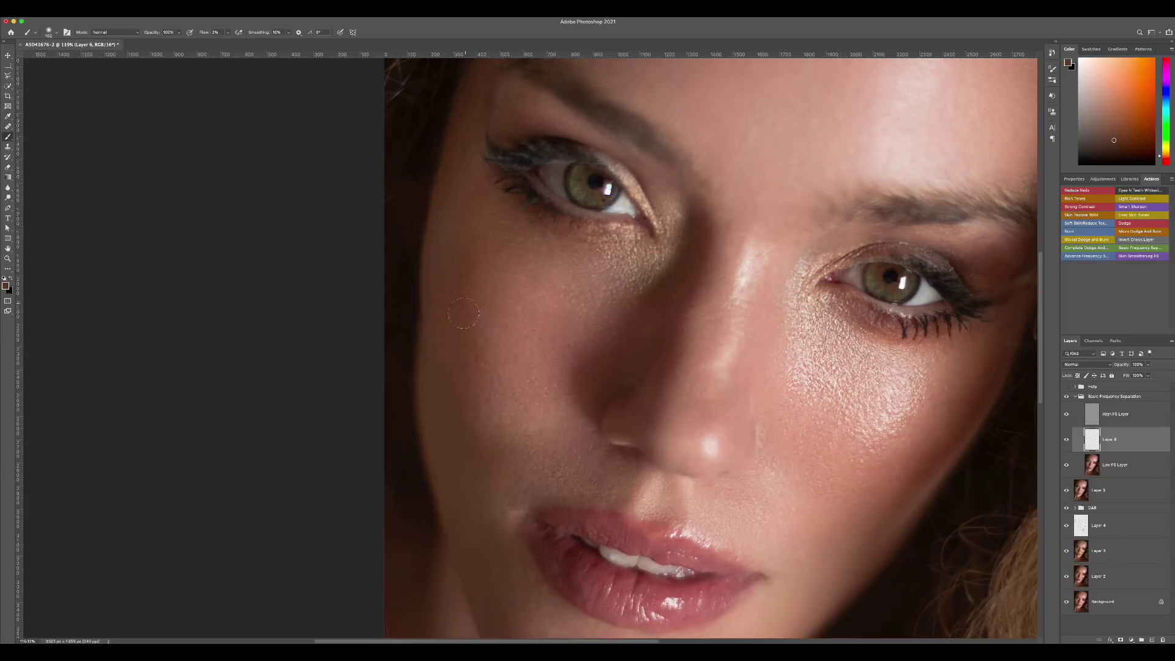
{"action": "scroll", "coordinate": [463, 314], "scroll_direction": "up", "scroll_amount": 2}
{"action": "scroll", "coordinate": [428, 331], "scroll_direction": "right", "scroll_amount": 2}
{"action": "scroll", "coordinate": [437, 414], "scroll_direction": "up", "scroll_amount": 6}
{"action": "scroll", "coordinate": [438, 415], "scroll_direction": "right", "scroll_amount": 4}
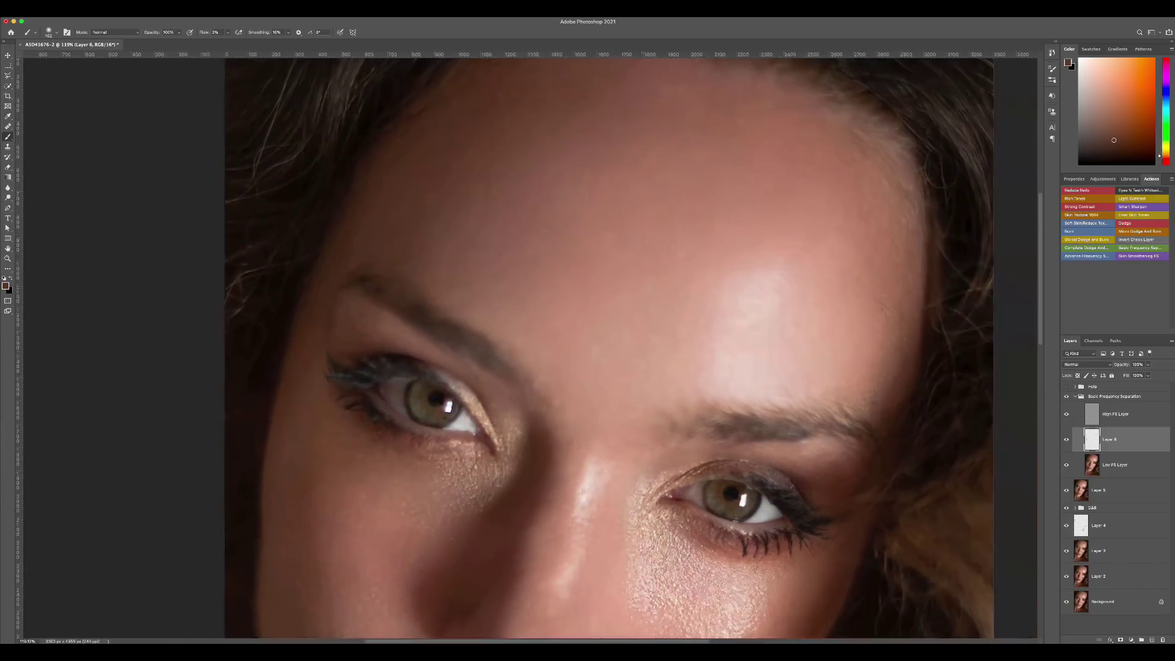
- Sample light and tan skin tones and paint over blotchy areas on the forehead and around the eyes
{"action": "left_click", "coordinate": [761, 312], "text": "alt"}
{"action": "scroll", "coordinate": [784, 352], "scroll_direction": "down", "scroll_amount": 8}
{"action": "left_click", "coordinate": [651, 425], "text": "alt"}
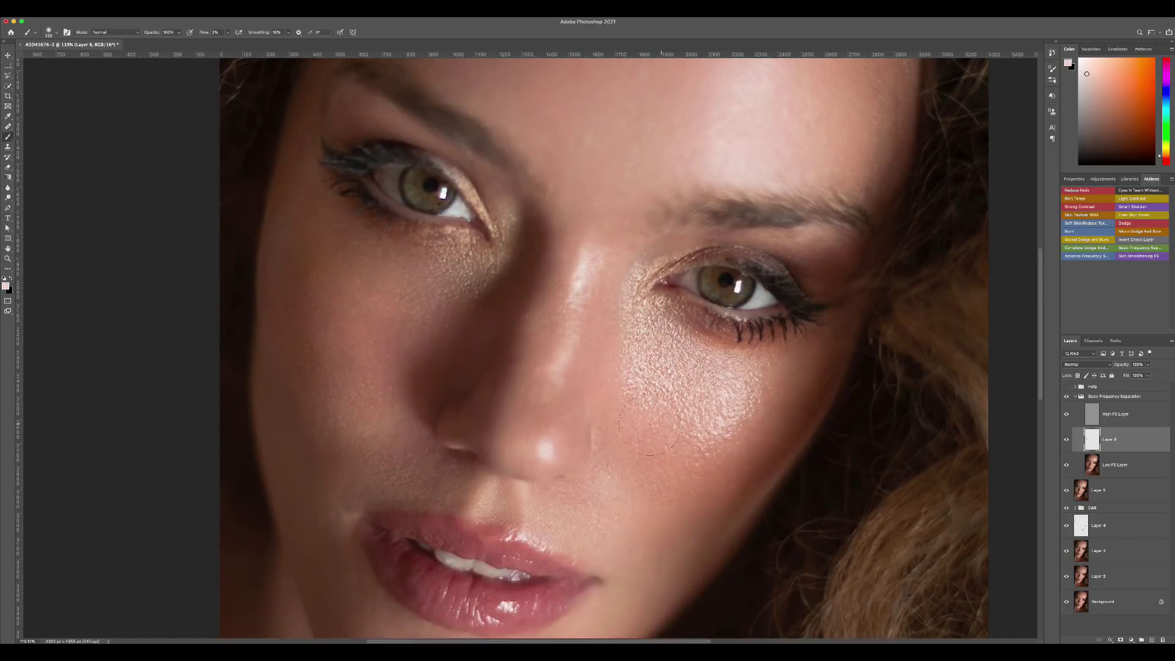
{"action": "left_click", "coordinate": [674, 347], "text": "alt"}
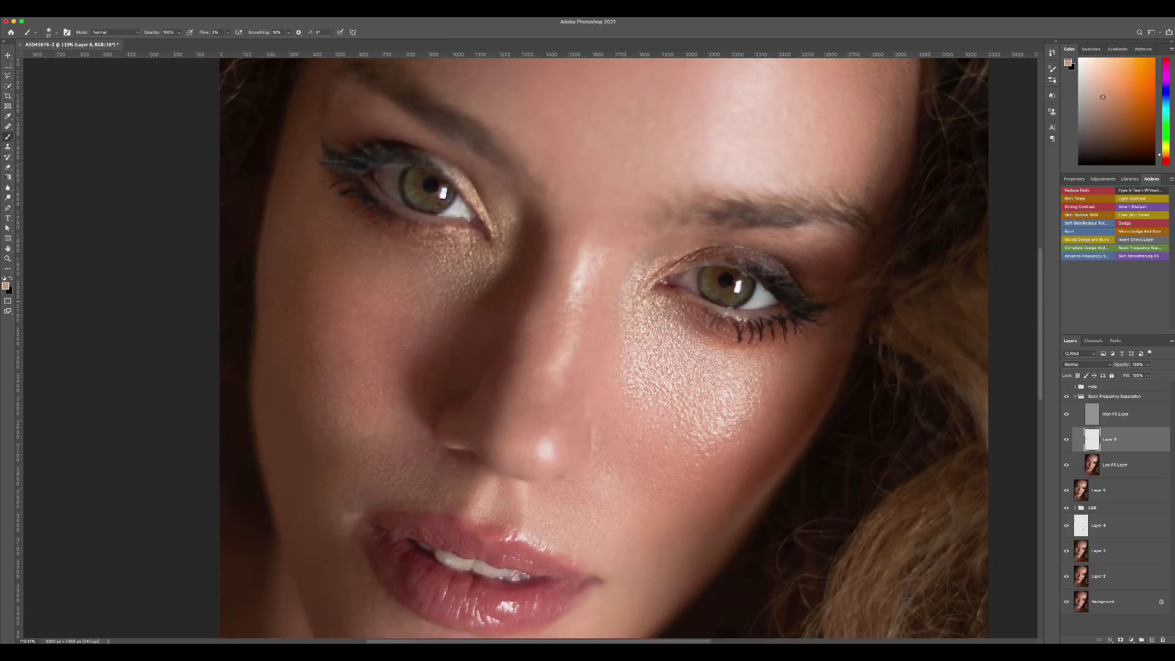
{"action": "scroll", "coordinate": [561, 302], "scroll_direction": "up", "scroll_amount": 3}
{"action": "scroll", "coordinate": [560, 302], "scroll_direction": "left", "scroll_amount": 4}
{"action": "left_click", "coordinate": [561, 302], "text": "alt"}
{"action": "scroll", "coordinate": [561, 302], "scroll_direction": "down", "scroll_amount": 1}
{"action": "scroll", "coordinate": [561, 302], "scroll_direction": "right", "scroll_amount": 2}
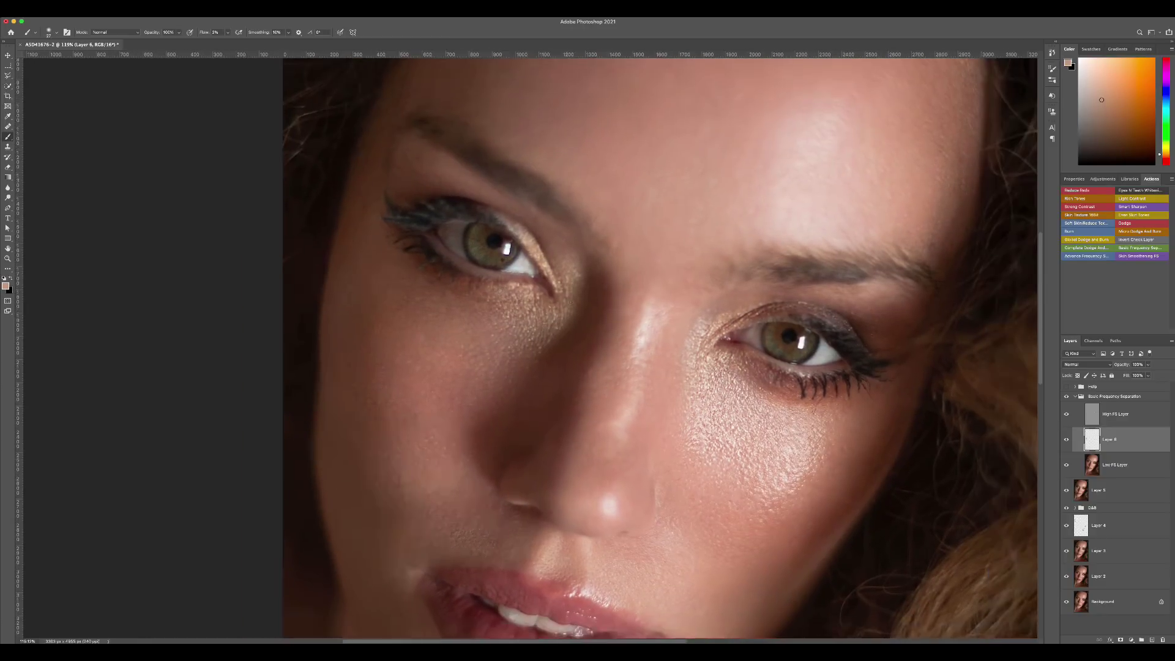
{"action": "scroll", "coordinate": [500, 283], "scroll_direction": "right", "scroll_amount": 3}
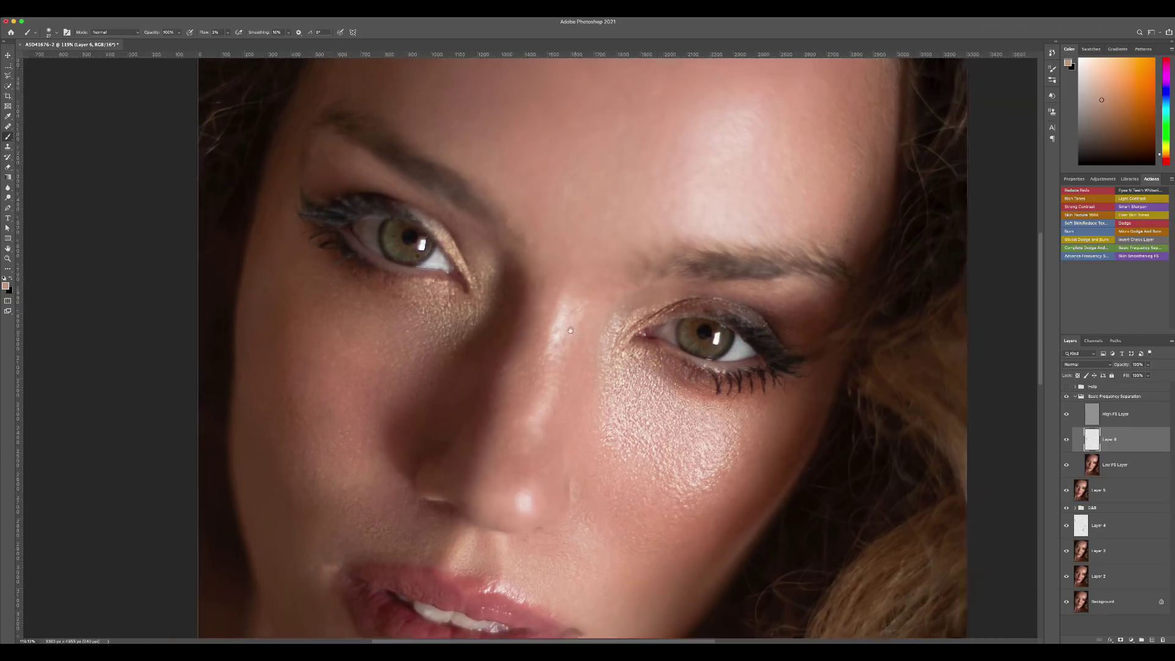
- Sample skin beside the lips and on the cheek and paint those tones over uneven patches
{"action": "scroll", "coordinate": [499, 283], "scroll_direction": "up", "scroll_amount": 5}
{"action": "scroll", "coordinate": [500, 283], "scroll_direction": "right", "scroll_amount": 2}
{"action": "scroll", "coordinate": [593, 474], "scroll_direction": "down", "scroll_amount": 10}
{"action": "scroll", "coordinate": [593, 474], "scroll_direction": "down", "scroll_amount": 5}
{"action": "scroll", "coordinate": [593, 474], "scroll_direction": "left", "scroll_amount": 5}
{"action": "left_click", "coordinate": [591, 431], "text": "alt"}
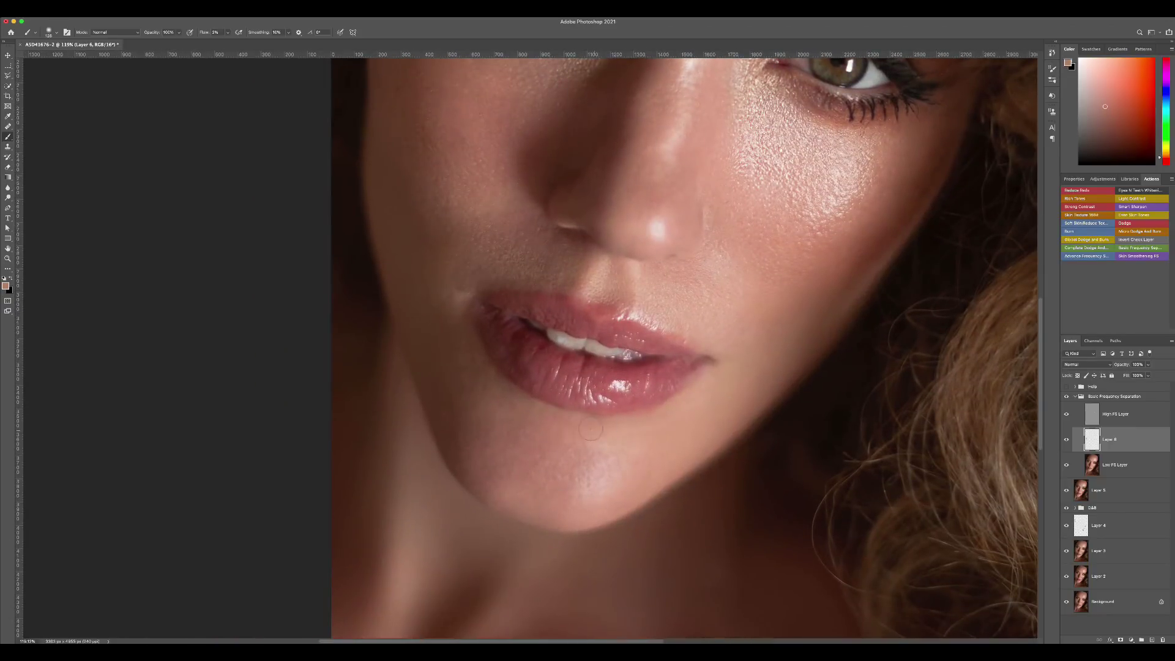
{"action": "scroll", "coordinate": [758, 386], "scroll_direction": "down", "scroll_amount": 5}
{"action": "scroll", "coordinate": [515, 331], "scroll_direction": "up", "scroll_amount": 1}
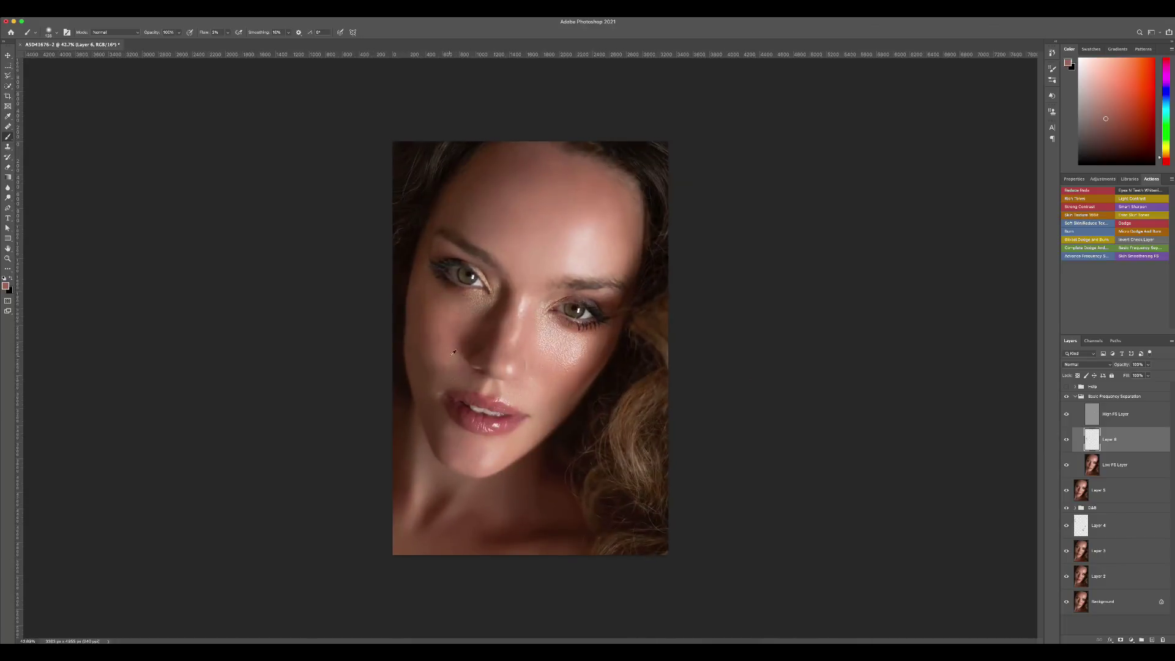
{"action": "left_click", "coordinate": [429, 373], "text": "alt"}
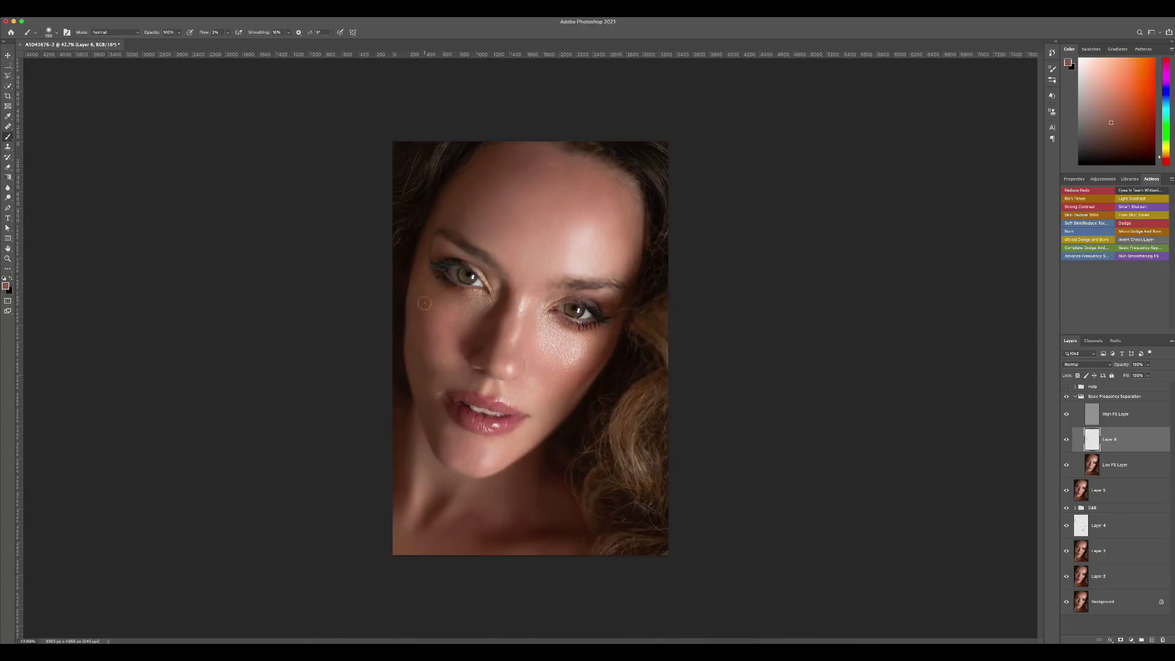
{"action": "scroll", "coordinate": [472, 421], "scroll_direction": "up", "scroll_amount": 1}
- Paint sampled skin tones over the areas near the lips, cheek and chin
{"action": "scroll", "coordinate": [471, 421], "scroll_direction": "up", "scroll_amount": 1}
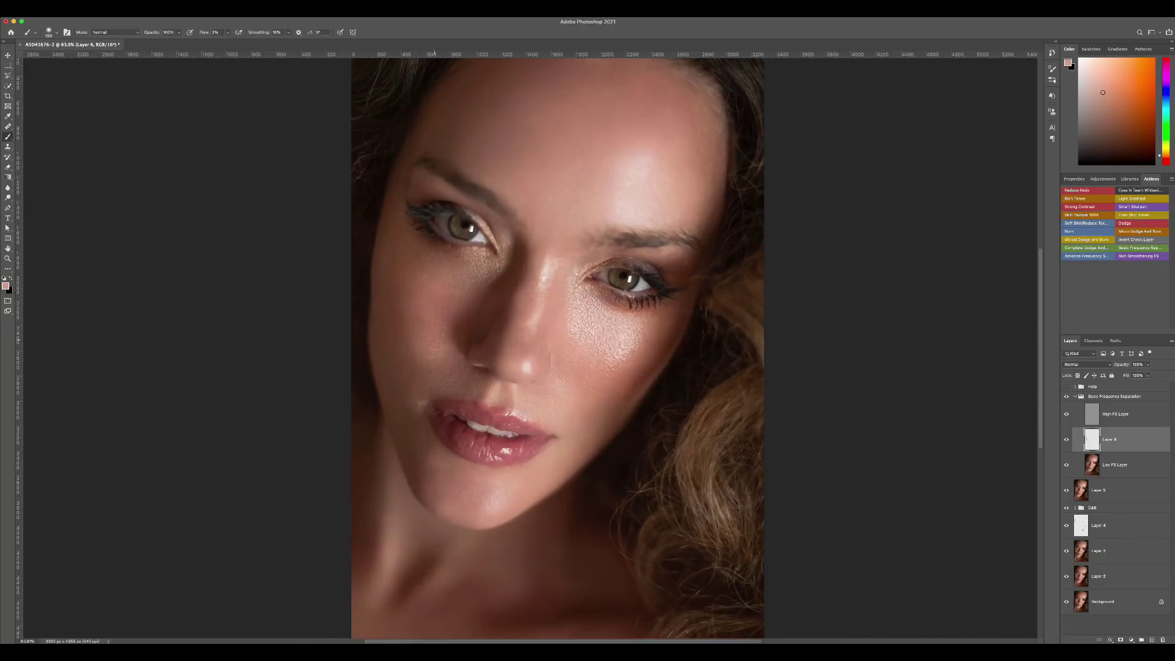
{"action": "left_click", "coordinate": [440, 324], "text": "alt"}
{"action": "scroll", "coordinate": [530, 362], "scroll_direction": "down", "scroll_amount": 2}
{"action": "left_click", "coordinate": [469, 321], "text": "alt"}
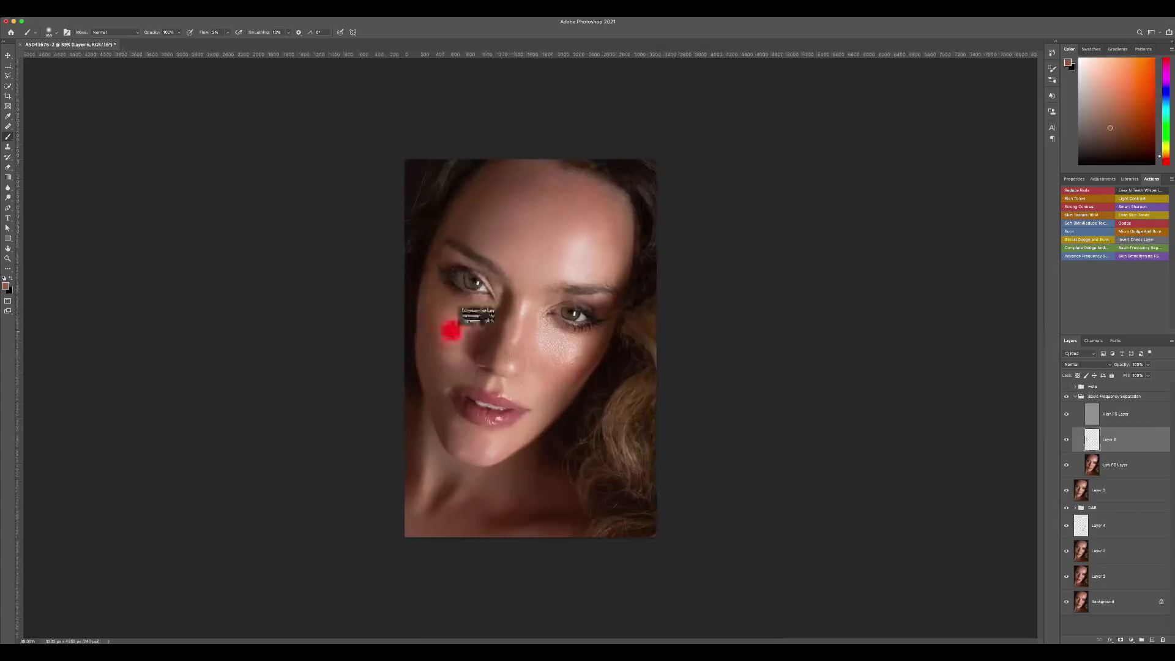
{"action": "scroll", "coordinate": [537, 369], "scroll_direction": "down", "scroll_amount": 2}
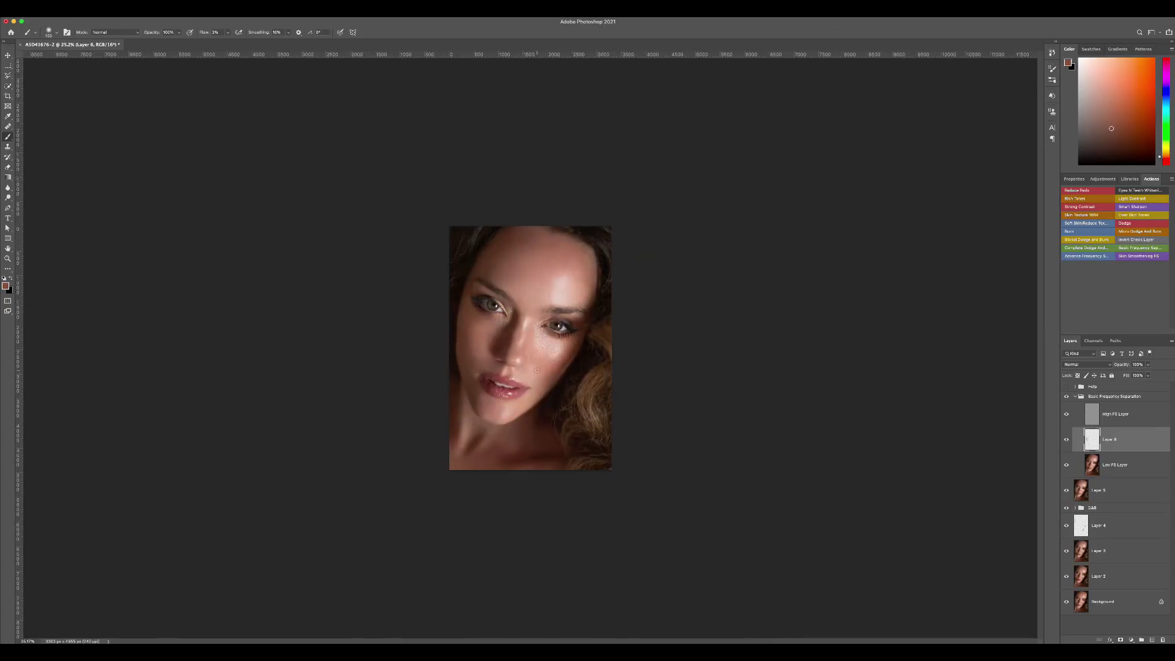
{"action": "left_click", "coordinate": [488, 400], "text": "alt"}
{"action": "left_click", "coordinate": [480, 397], "text": "alt"}
{"action": "left_click", "coordinate": [469, 401], "text": "alt"}
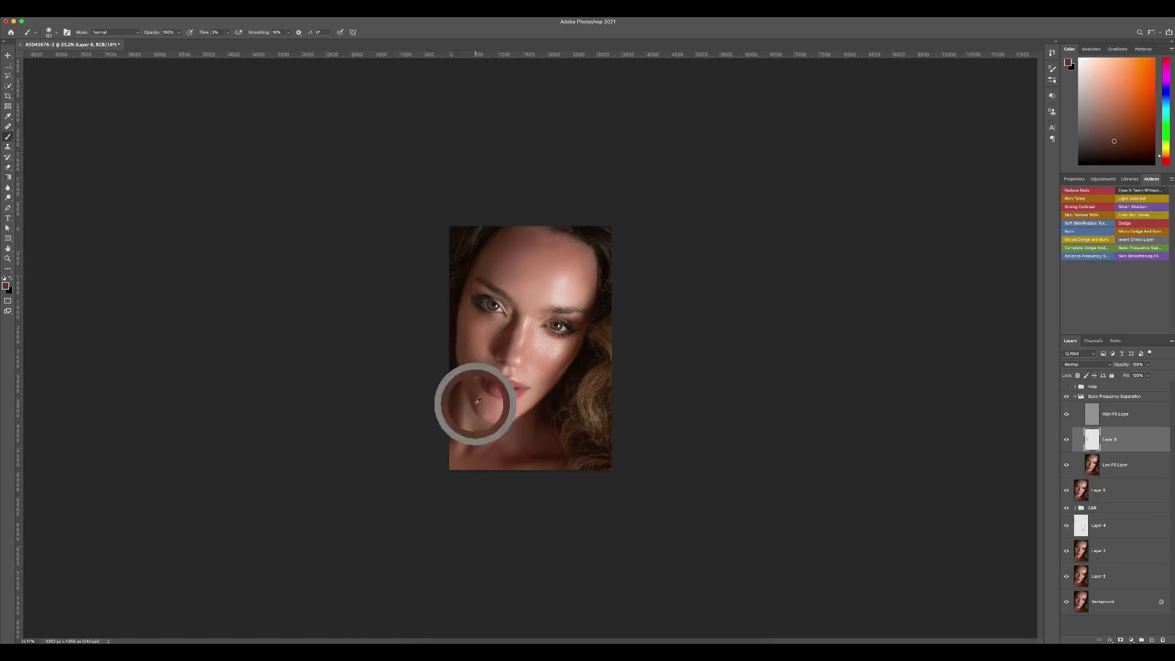
- Zoom in on the mouth and blend redder and lighter pink tones around the lips
{"action": "key", "text": "ctrl+plus"}
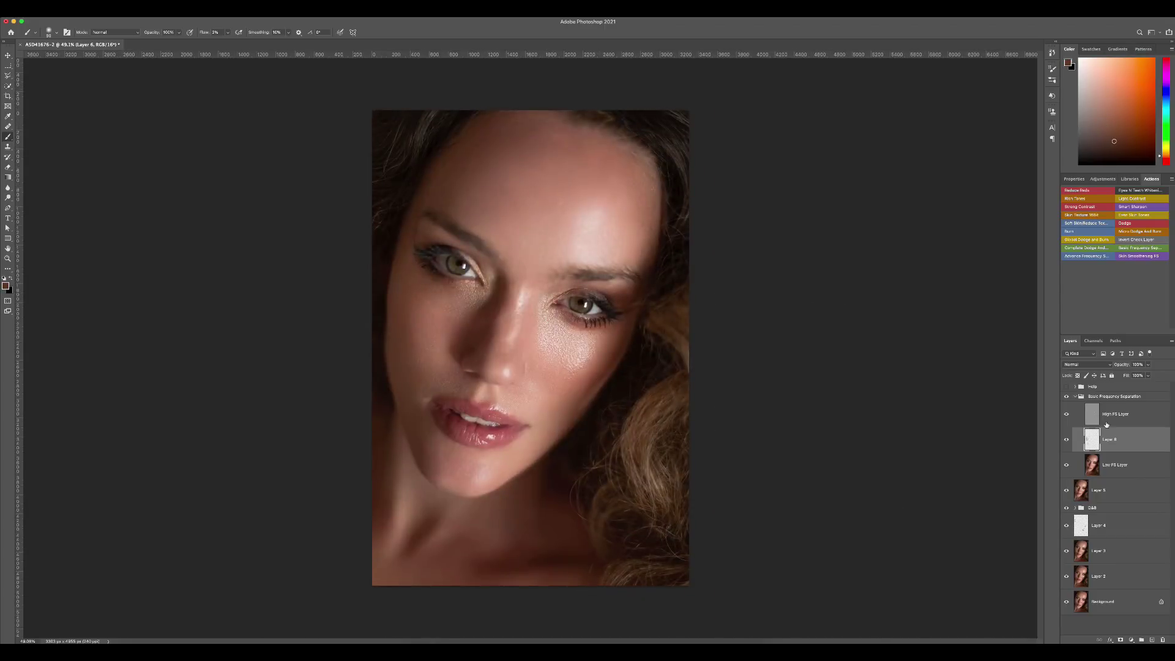
{"action": "key", "text": "ctrl+plus"}
{"action": "left_click", "coordinate": [411, 412], "text": "alt"}
{"action": "left_click", "coordinate": [416, 400], "text": "alt"}
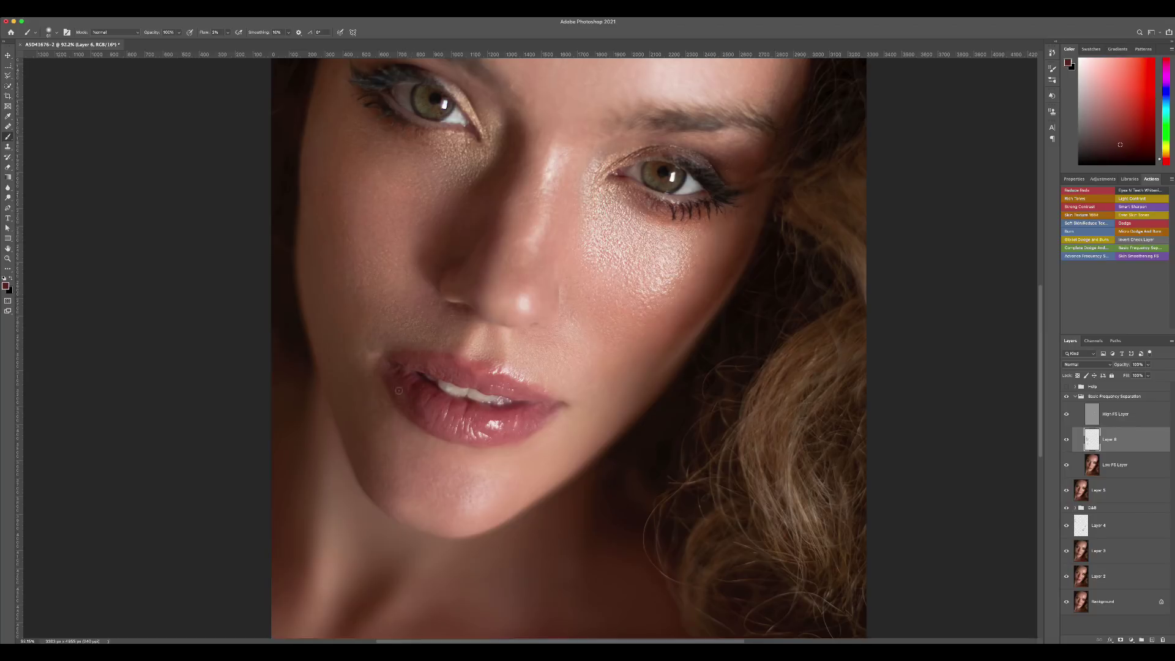
{"action": "scroll", "coordinate": [470, 415], "scroll_direction": "up", "scroll_amount": 2}
{"action": "left_click", "coordinate": [505, 415], "text": "alt"}
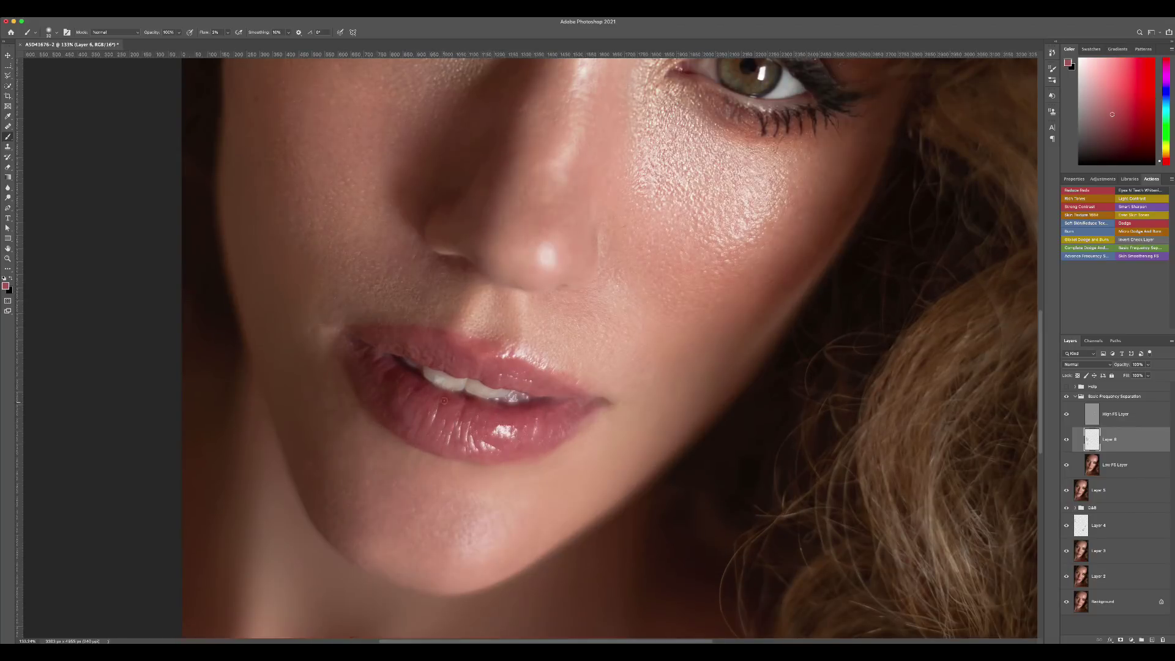
{"action": "left_click", "coordinate": [418, 389], "text": "alt"}
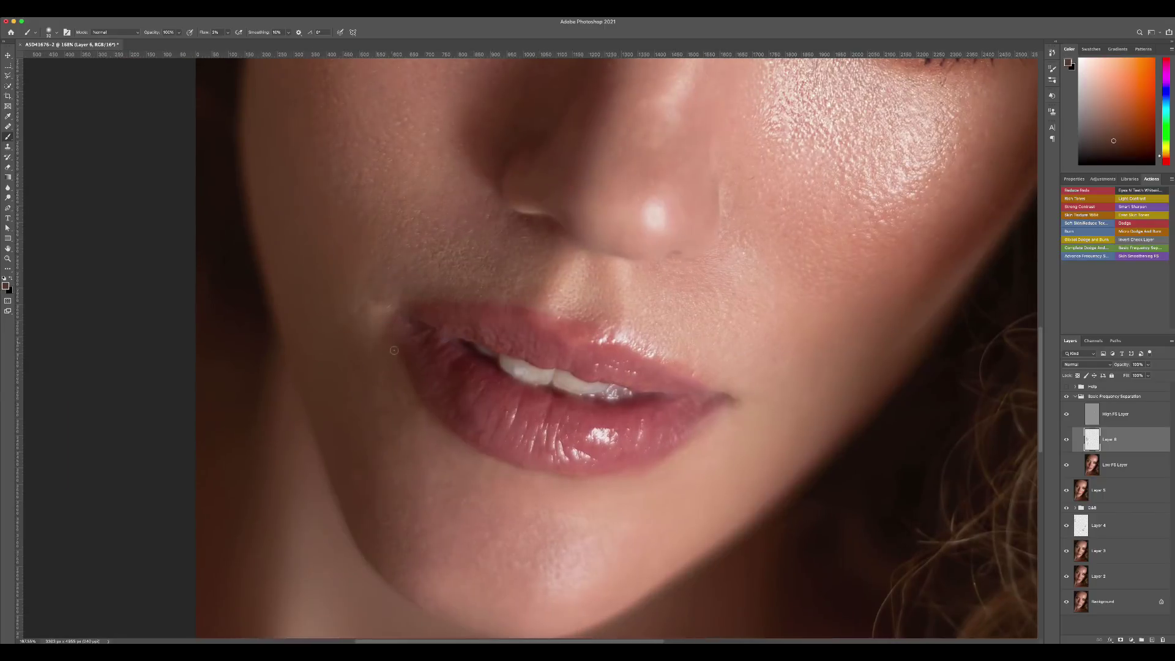
- Fit the portrait on screen and paint a light pink skin tone with a small brush
{"action": "key", "text": "ctrl+0"}
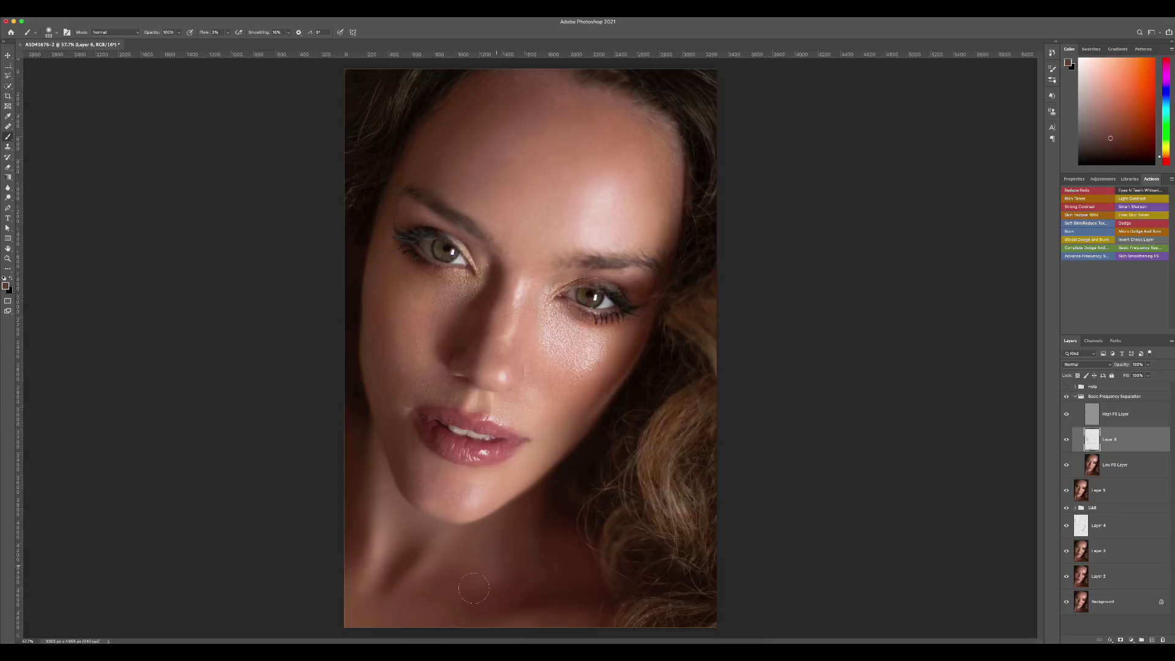
{"action": "scroll", "coordinate": [474, 589], "scroll_direction": "down", "scroll_amount": 2}
{"action": "scroll", "coordinate": [613, 348], "scroll_direction": "up", "scroll_amount": 5}
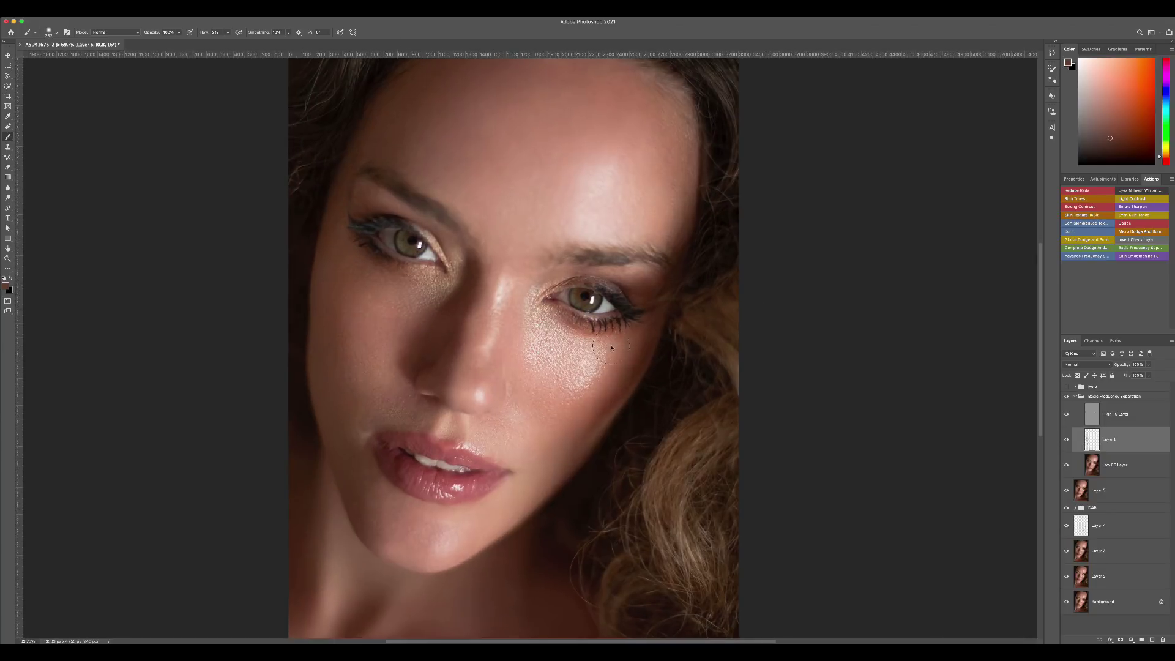
{"action": "left_click", "coordinate": [612, 347], "text": "alt"}
{"action": "left_click_drag", "start_coordinate": [611, 348], "coordinate": [597, 354]}
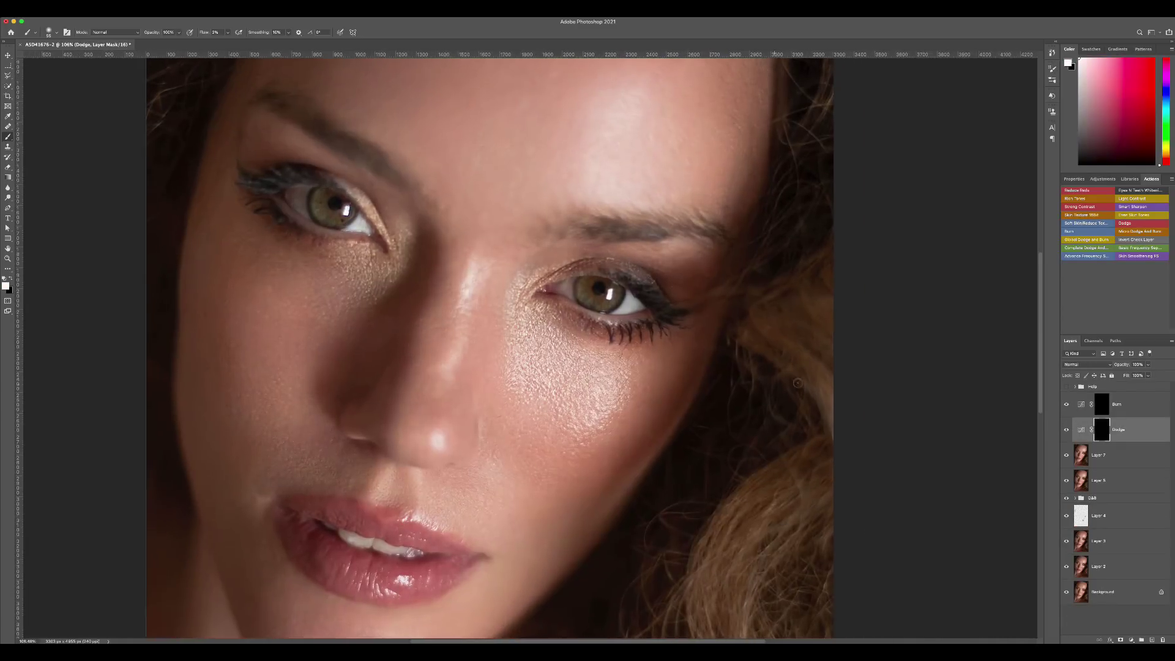
- Compare the helper view against colour and step between the new Burn and Dodge layers
{"action": "key", "text": "alt+bracketright"}
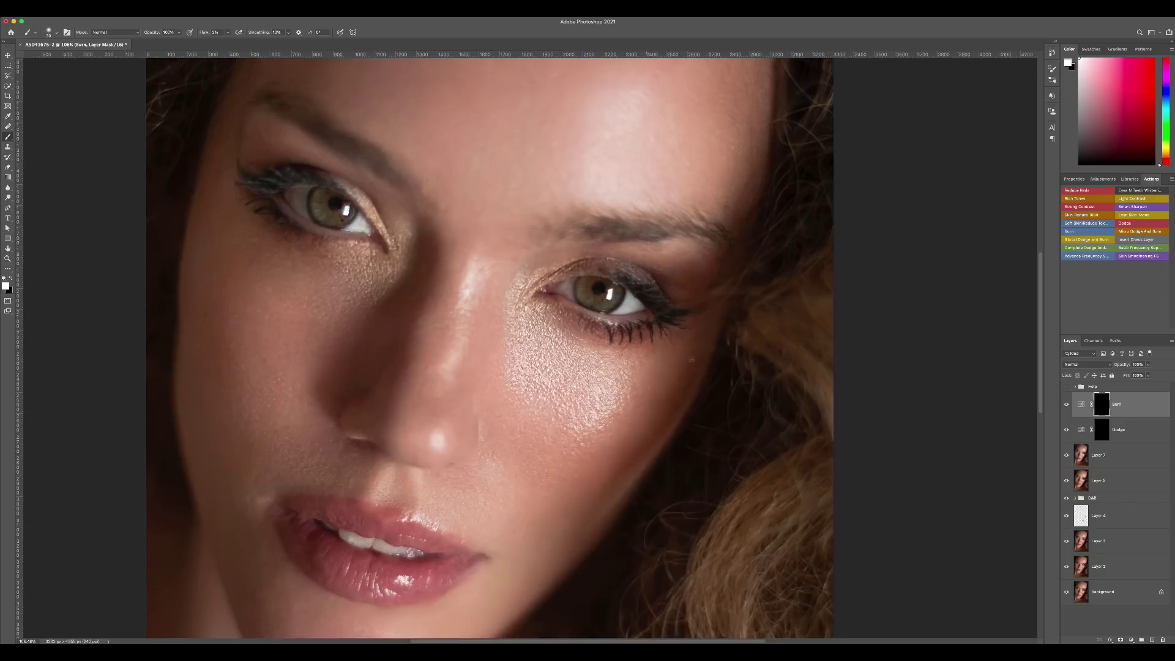
{"action": "key", "text": "alt+bracketleft"}
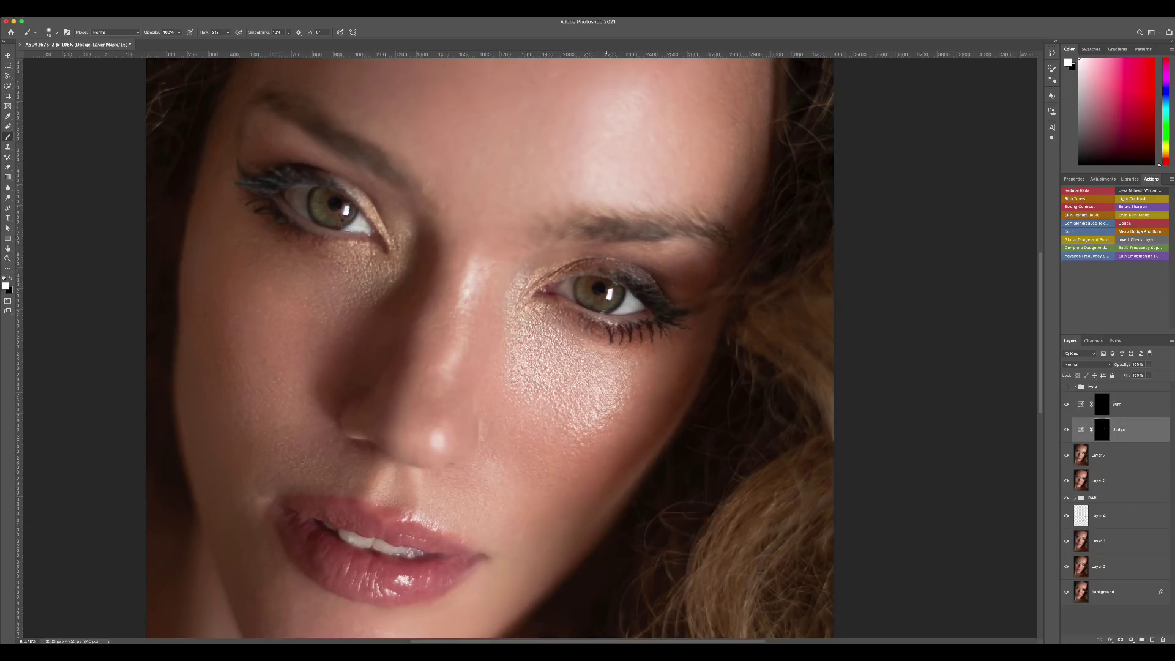
{"action": "key", "text": "ctrl+0"}
{"action": "key", "text": "alt+bracketright"}
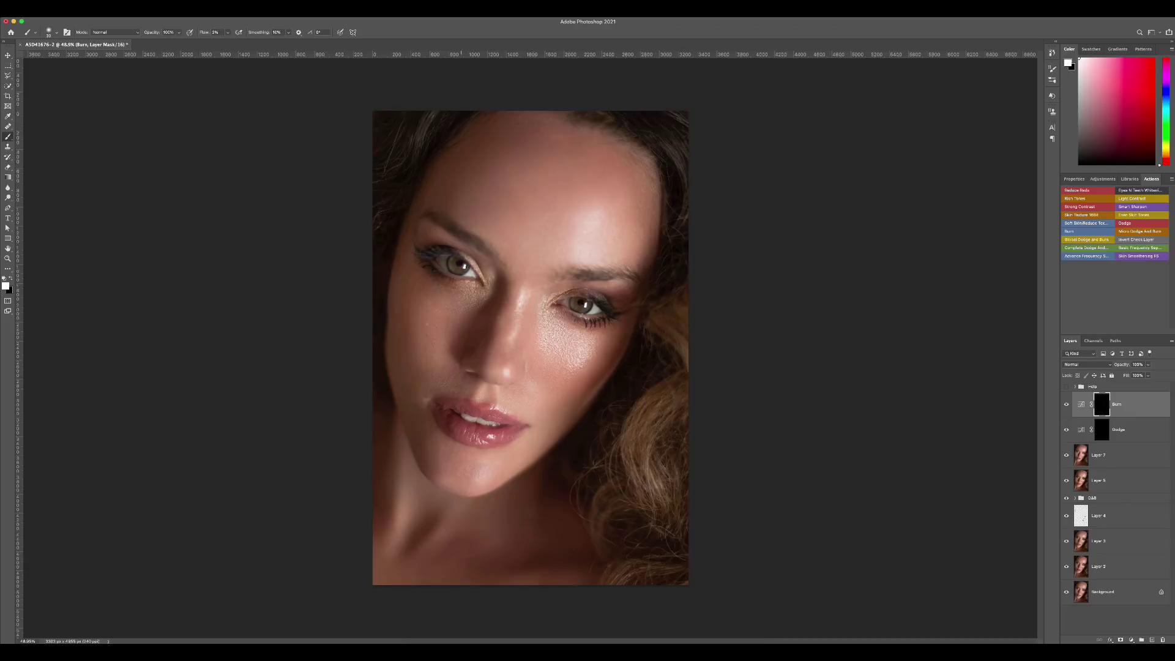
{"action": "key", "text": "alt+bracketleft"}
{"action": "key", "text": "alt+bracketright"}
{"action": "scroll", "coordinate": [531, 347], "scroll_direction": "down", "scroll_amount": 2}
- Select the Burn and Dodge layers together and group them, naming the group D&B
{"action": "key", "text": "shift+alt+bracketleft"}
{"action": "key", "text": "ctrl+g"}
{"action": "type", "text": "D&B"}
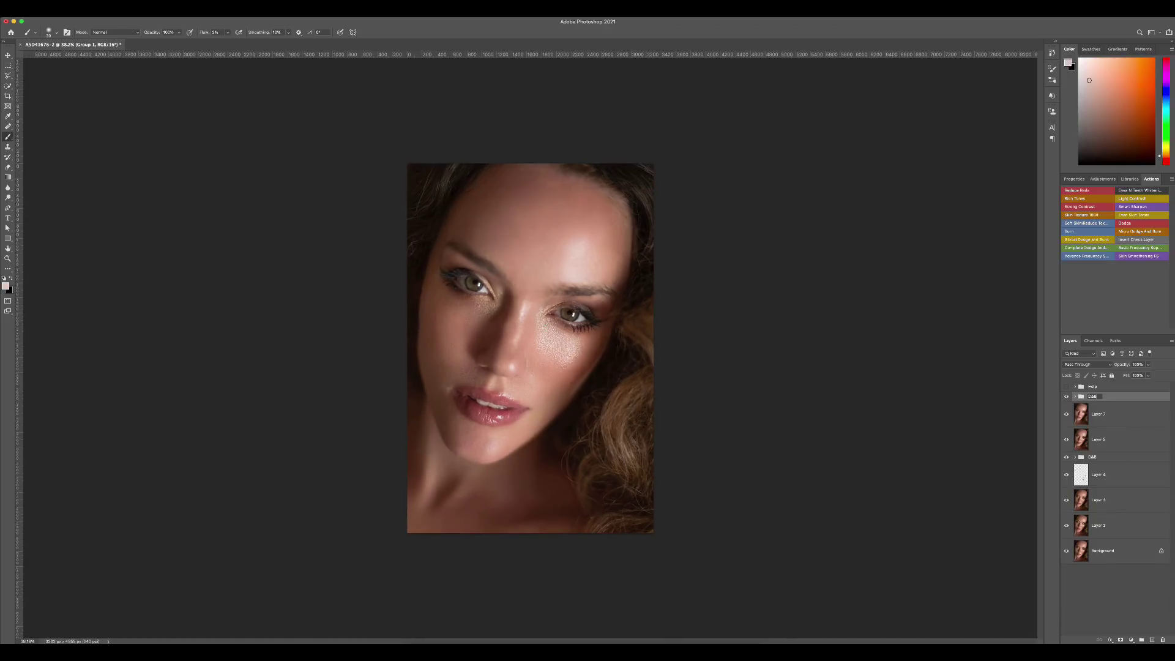
{"action": "key", "text": "Return"}
{"action": "key", "text": "alt+bracketleft"}
{"action": "key", "text": "alt+bracketleft"}
{"action": "left_click", "coordinate": [1108, 409], "text": "ctrl"}
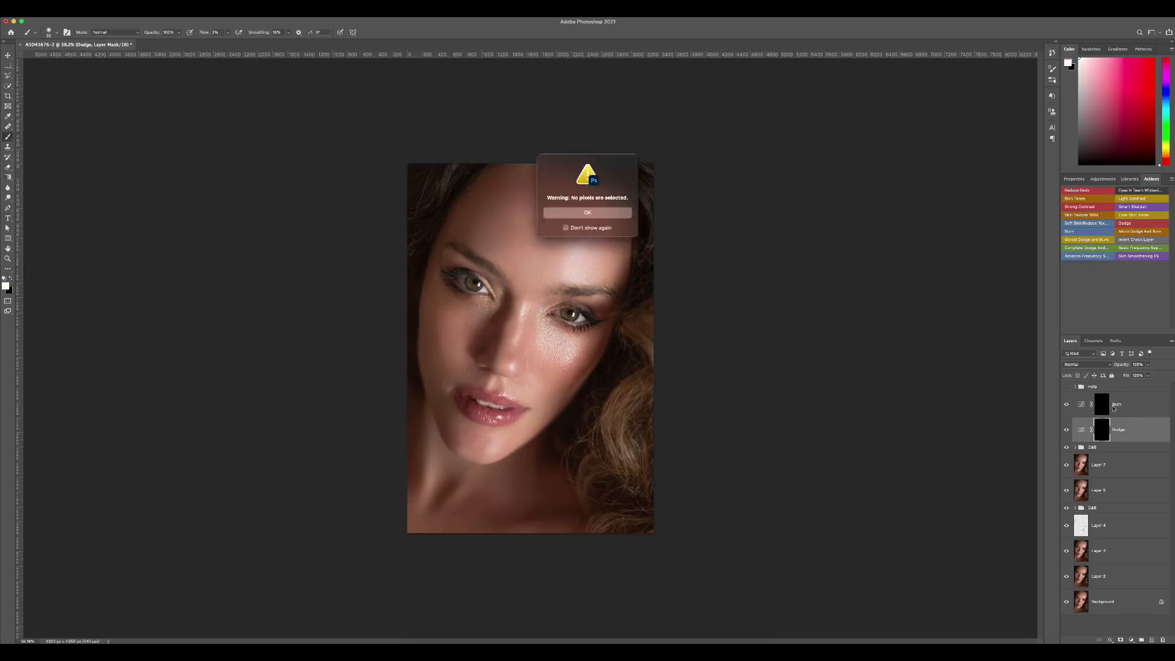
{"action": "key", "text": "Return"}
{"action": "key", "text": "ctrl+g"}
- Select the Burn and Dodge masks with a smaller brush for detail around the eyes
{"action": "left_click", "coordinate": [1128, 414]}
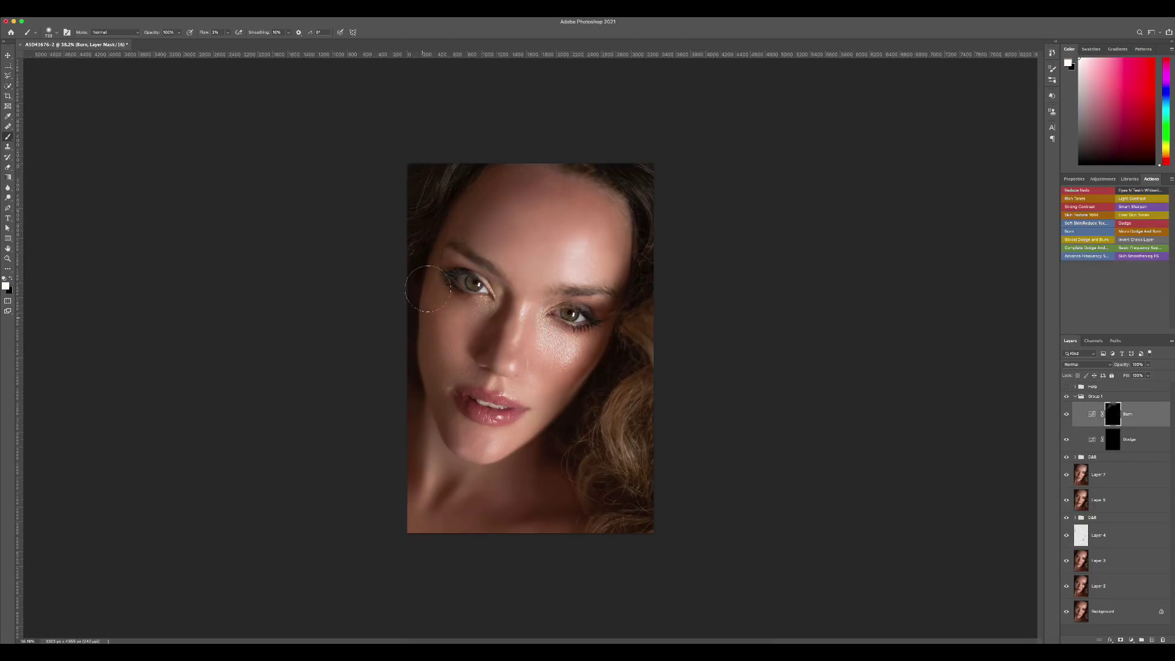
{"action": "key", "text": "bracketleft"}
{"action": "key", "text": "bracketleft"}
{"action": "key", "text": "bracketleft"}
{"action": "key", "text": "bracketleft"}
{"action": "key", "text": "bracketleft"}
{"action": "key", "text": "bracketleft"}
{"action": "left_click", "coordinate": [1114, 440]}
{"action": "key", "text": "bracketleft"}
{"action": "key", "text": "bracketleft"}
{"action": "key", "text": "bracketleft"}
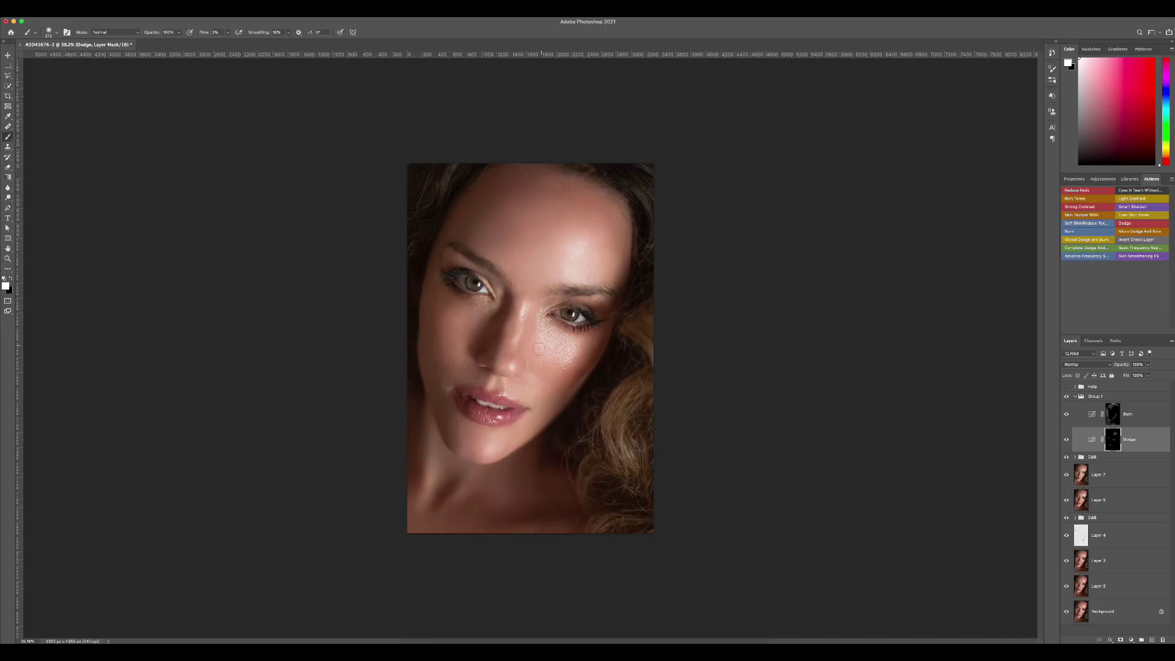
{"action": "scroll", "coordinate": [459, 330], "scroll_direction": "down", "scroll_amount": 3}
{"action": "scroll", "coordinate": [459, 330], "scroll_direction": "down", "scroll_amount": 1}
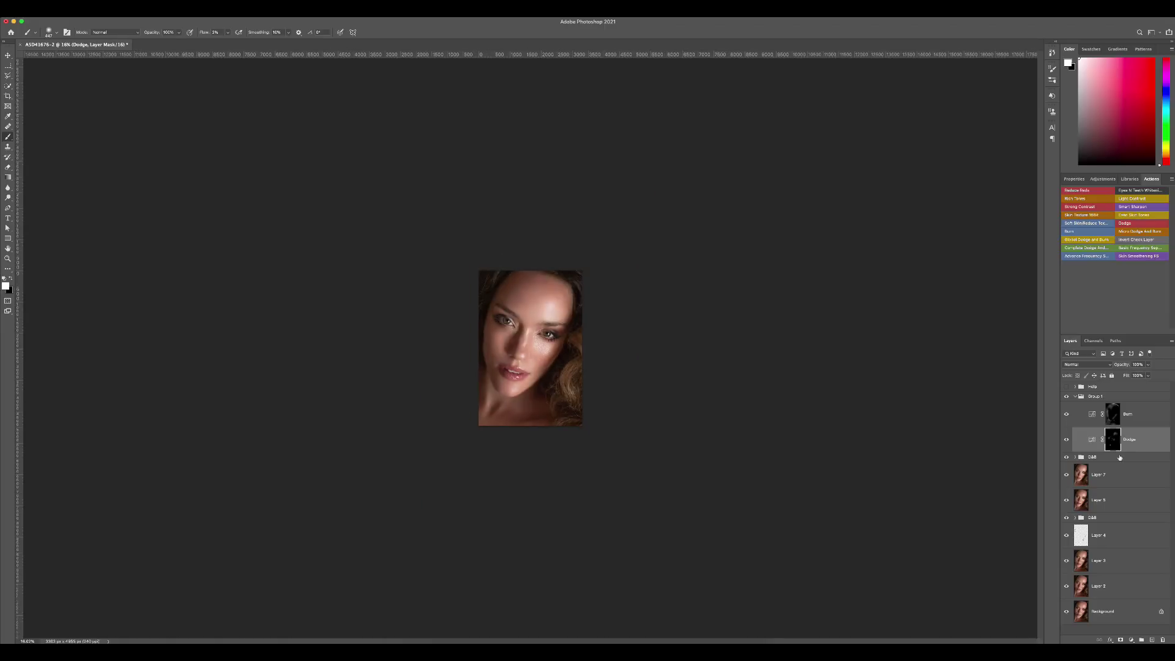
{"action": "key", "text": "alt+bracketright"}
{"action": "key", "text": "bracketleft"}
{"action": "key", "text": "bracketleft"}
{"action": "key", "text": "bracketleft"}
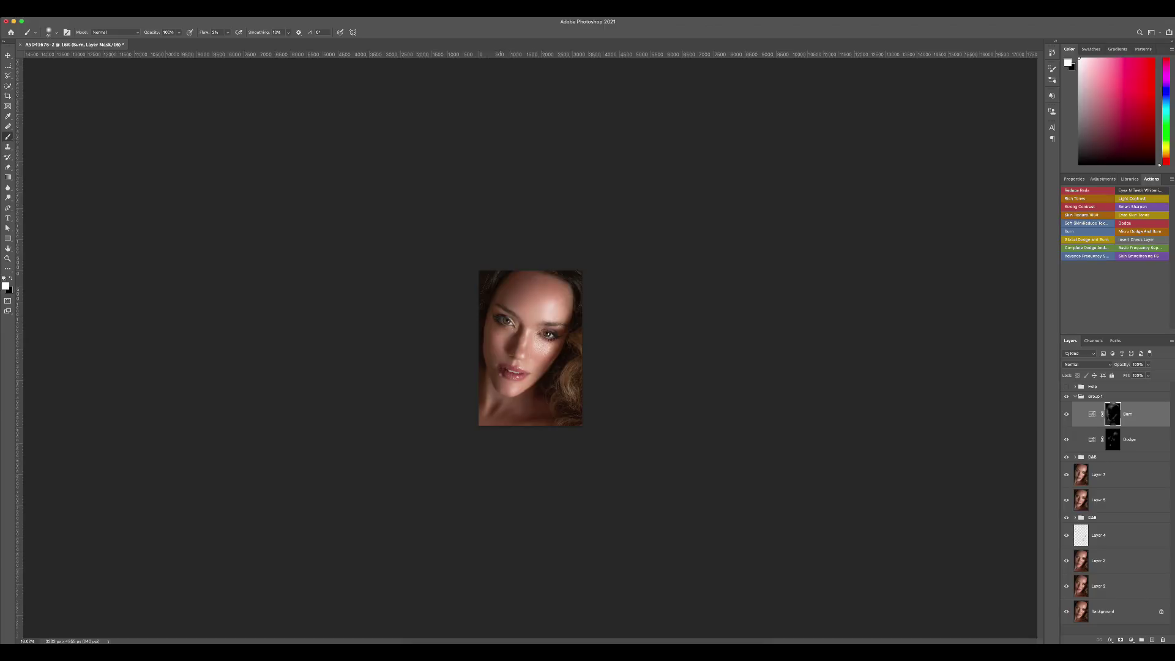
- Paint white on the Dodge and Burn masks alternately around the zoomed-in eyes
{"action": "key", "text": "alt+bracketleft"}
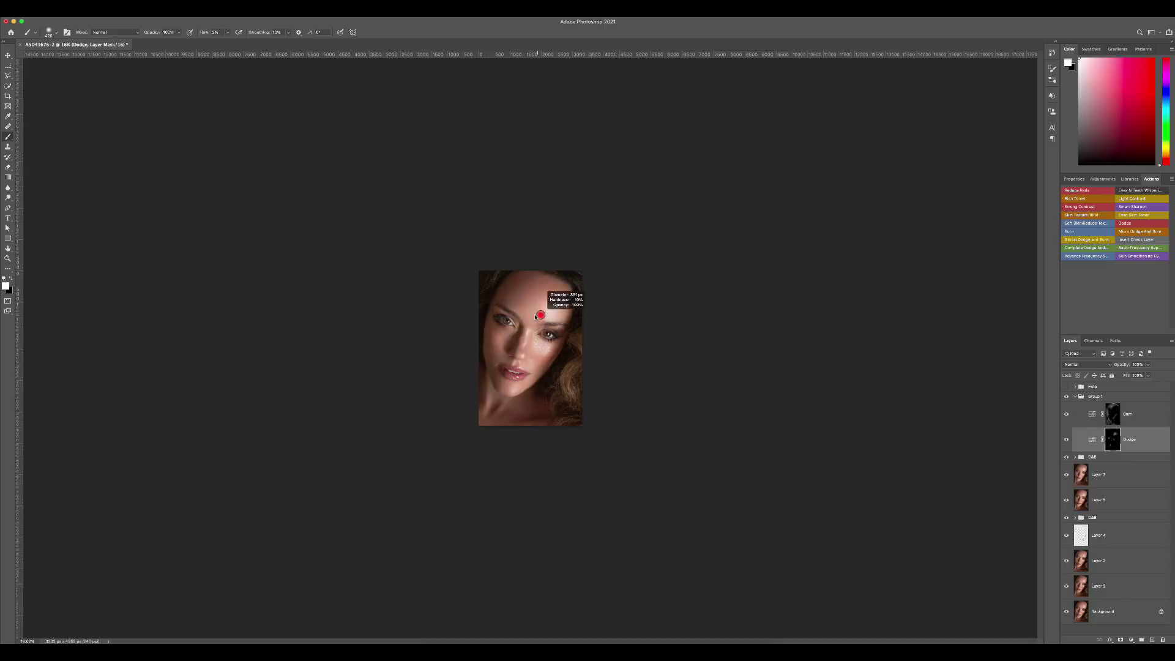
{"action": "key", "text": "alt+bracketright"}
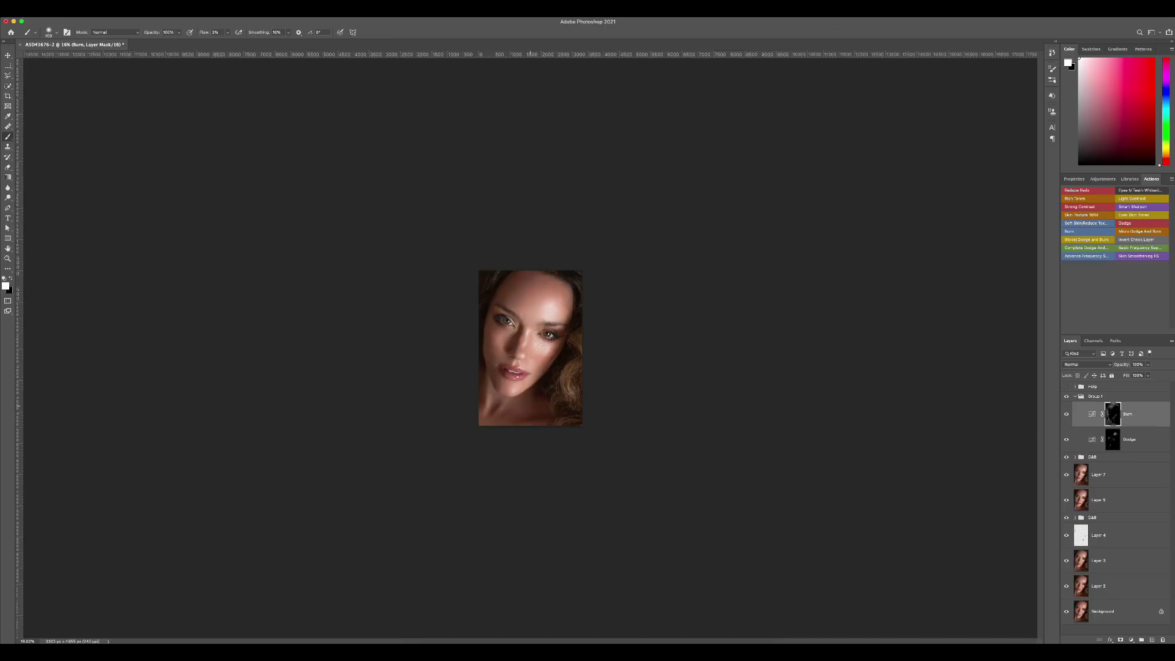
{"action": "key", "text": "ctrl+plus"}
{"action": "key", "text": "alt+bracketleft"}
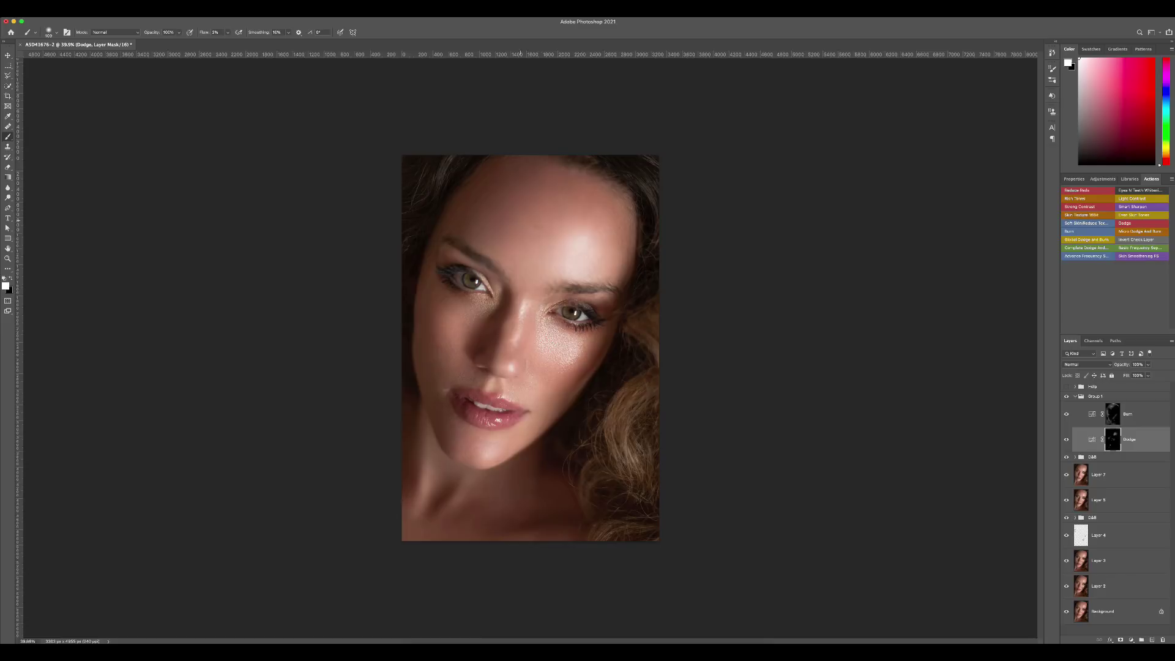
{"action": "left_click", "coordinate": [1111, 417]}
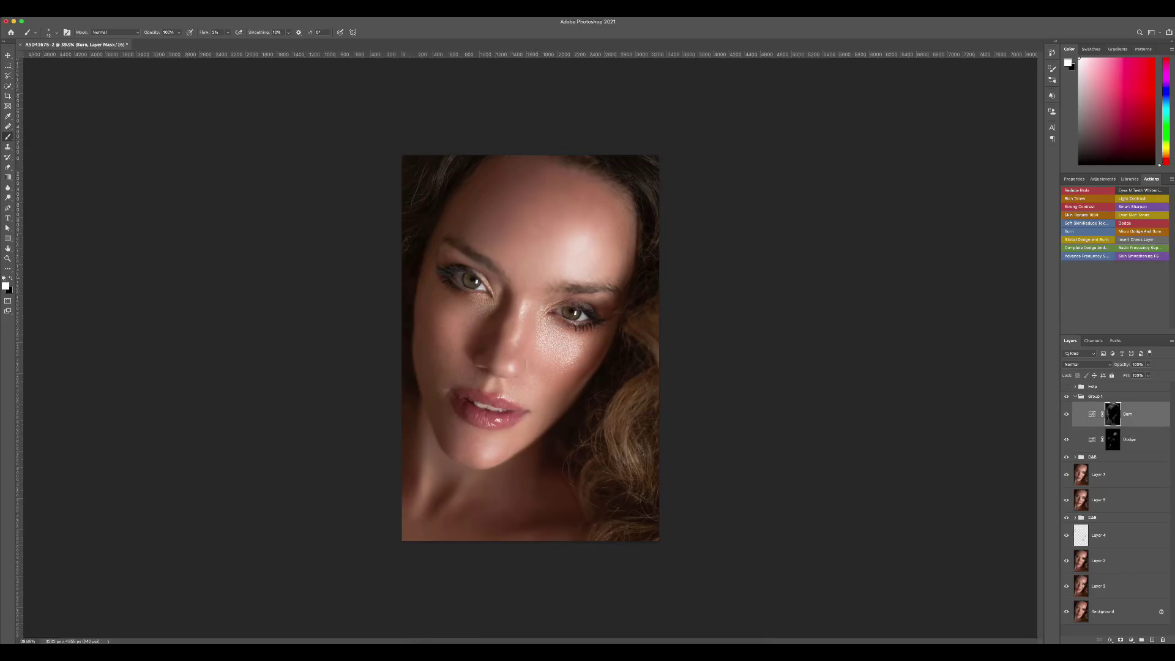
{"action": "scroll", "coordinate": [531, 351], "scroll_direction": "down", "scroll_amount": 1}
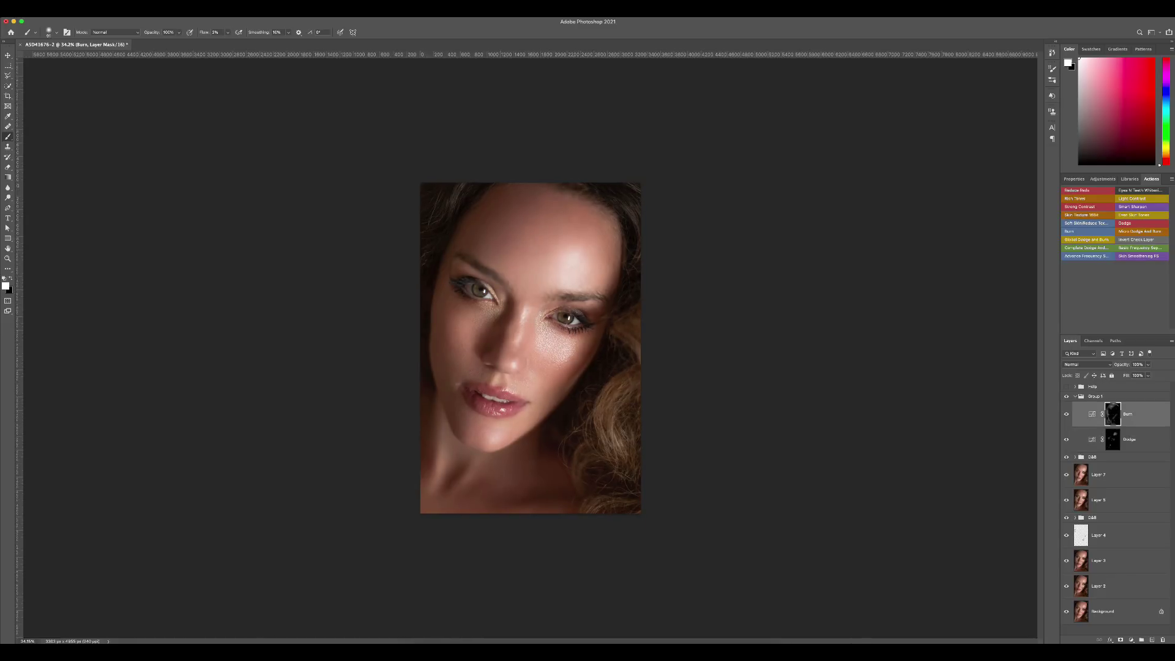
{"action": "scroll", "coordinate": [531, 348], "scroll_direction": "up", "scroll_amount": 3}
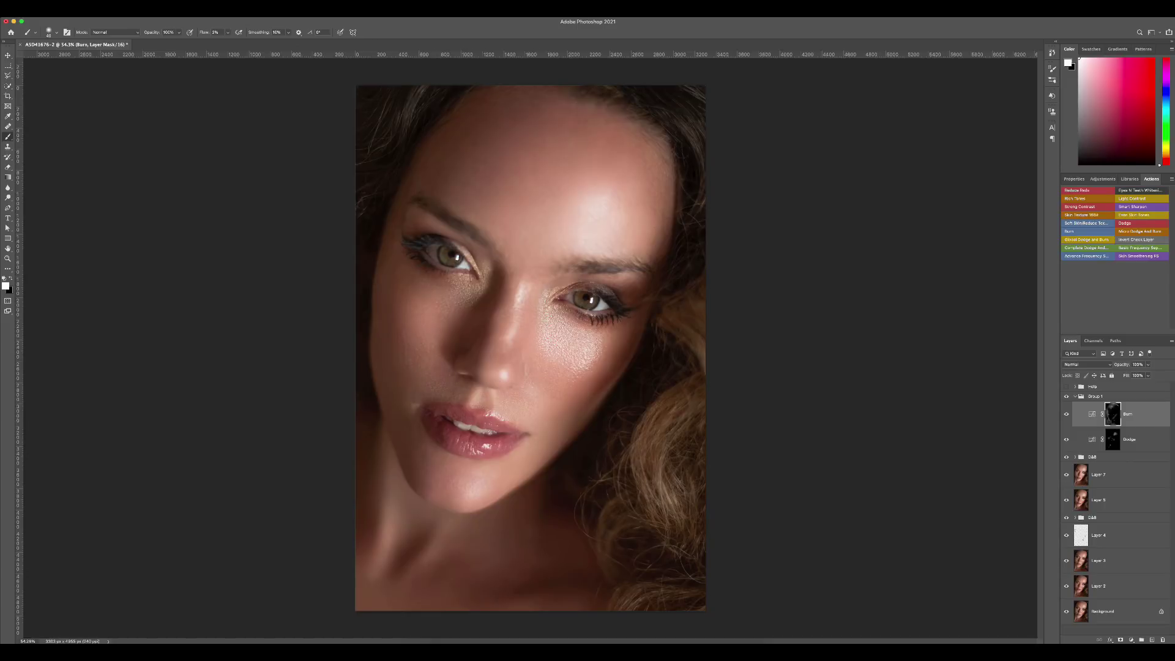
{"action": "key", "text": "alt+bracketleft"}
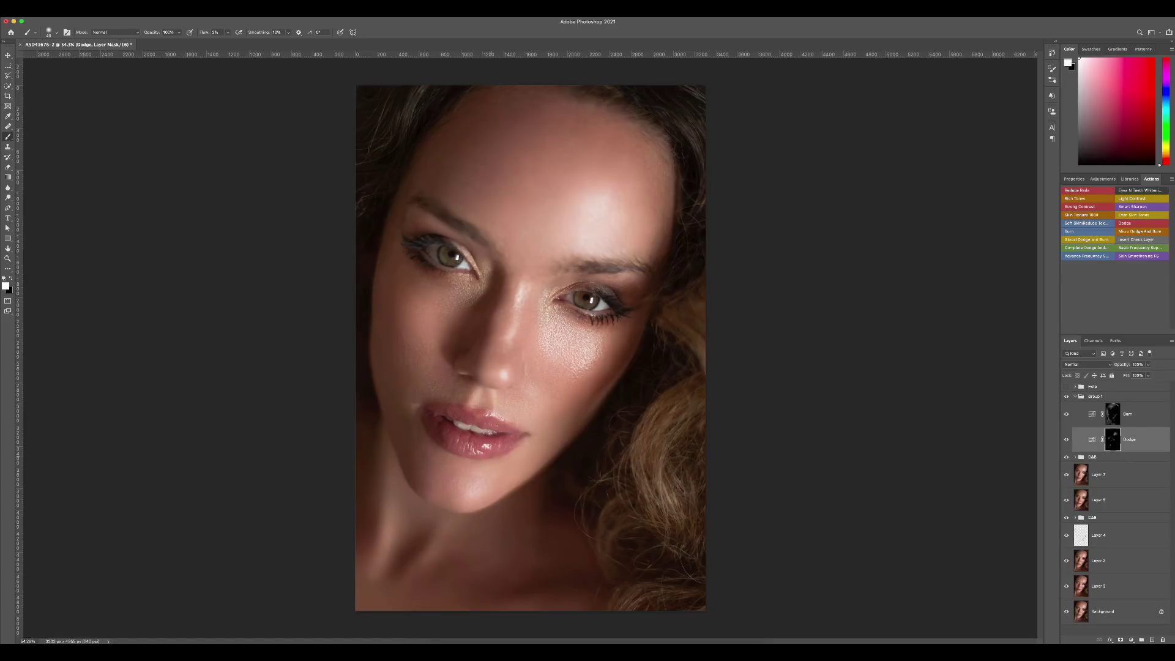
{"action": "key", "text": "bracketright"}
{"action": "key", "text": "bracketright"}
{"action": "key", "text": "bracketright"}
{"action": "key", "text": "alt+bracketright"}
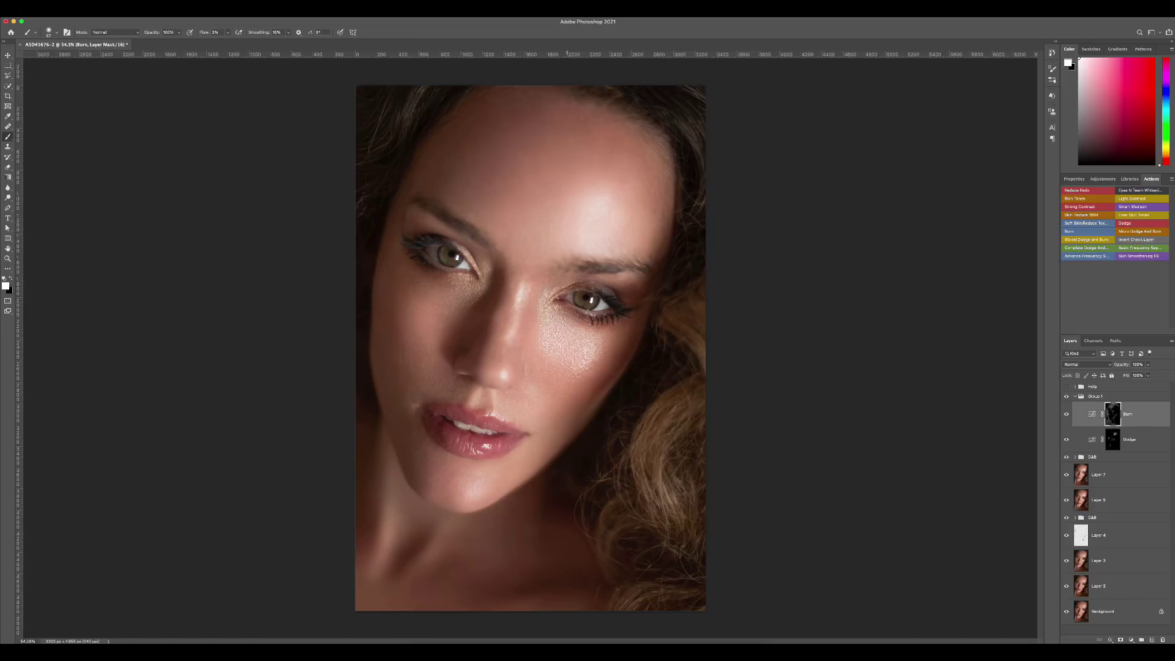
- Finish dodging and burning around the eyes with the whole face in view
{"action": "key", "text": "ctrl+minus"}
{"action": "key", "text": "alt+bracketleft"}
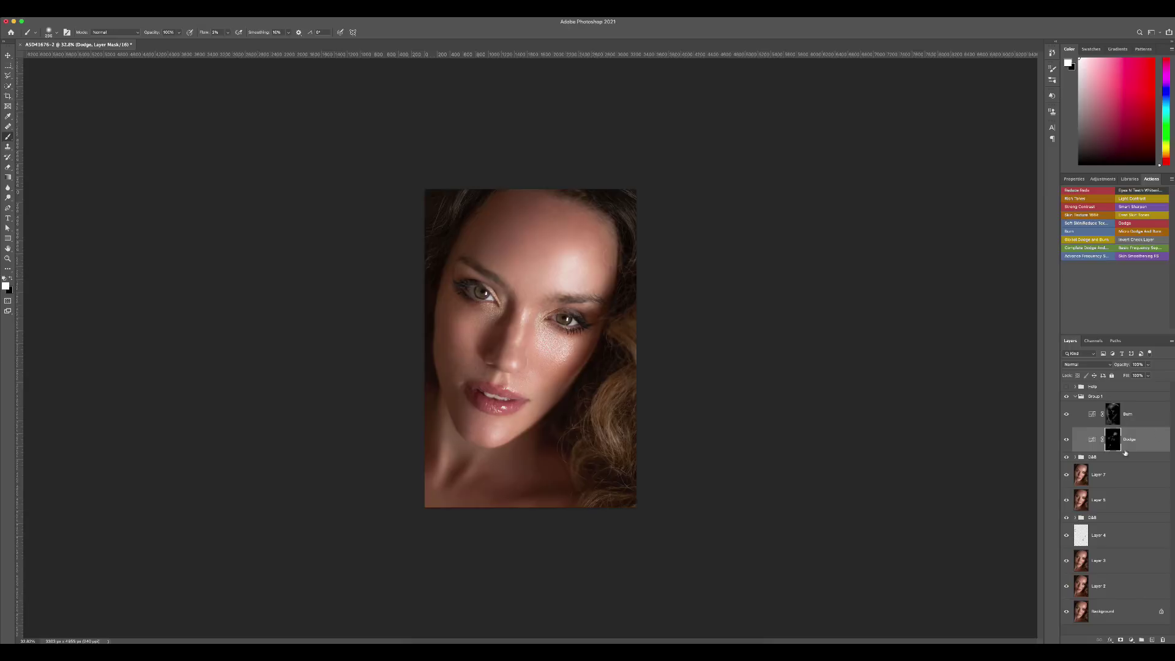
{"action": "key", "text": "alt+bracketright"}
{"action": "scroll", "coordinate": [572, 384], "scroll_direction": "down", "scroll_amount": 2}
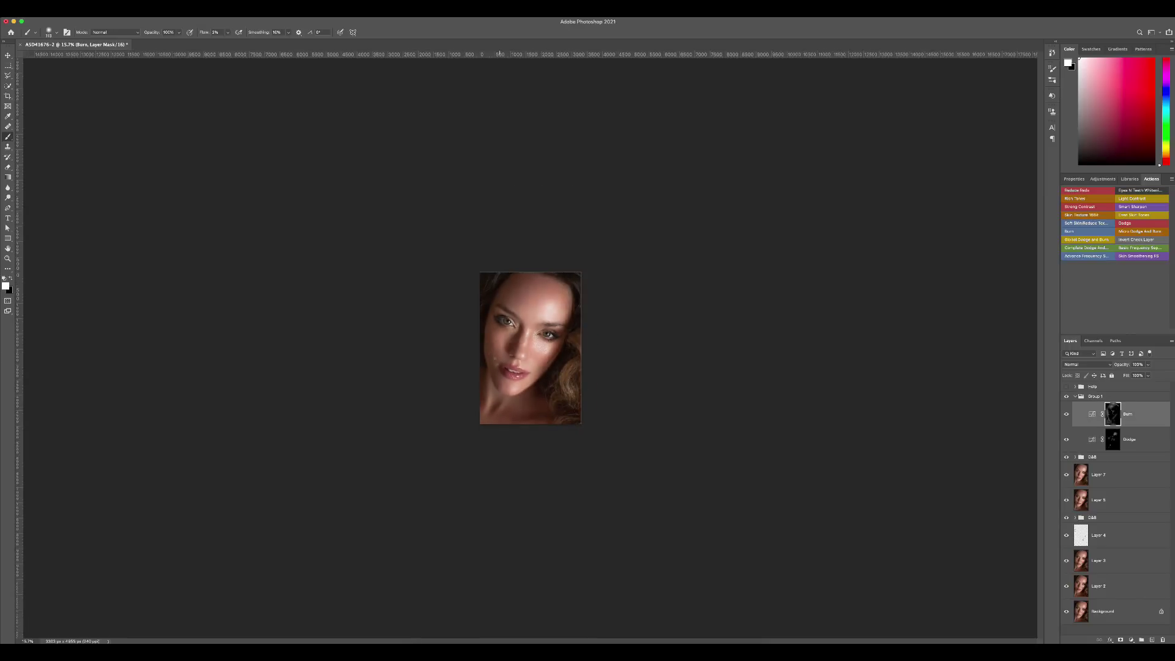
{"action": "scroll", "coordinate": [531, 389], "scroll_direction": "up", "scroll_amount": 5}
{"action": "scroll", "coordinate": [597, 179], "scroll_direction": "up", "scroll_amount": 2}
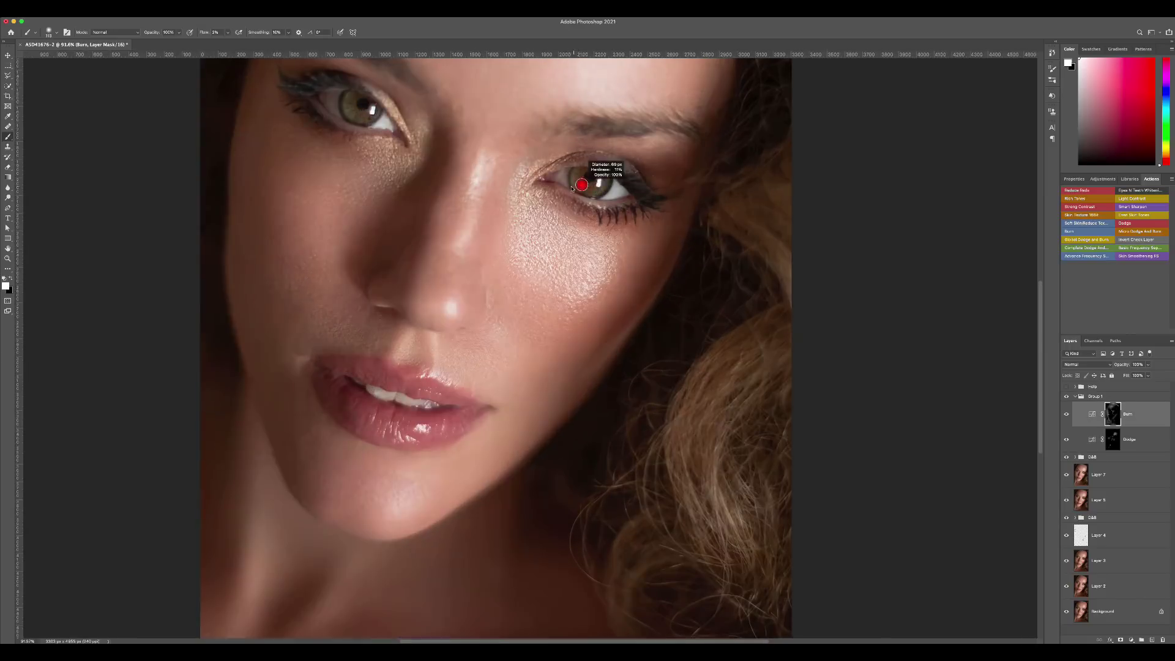
{"action": "key", "text": "alt+bracketleft"}
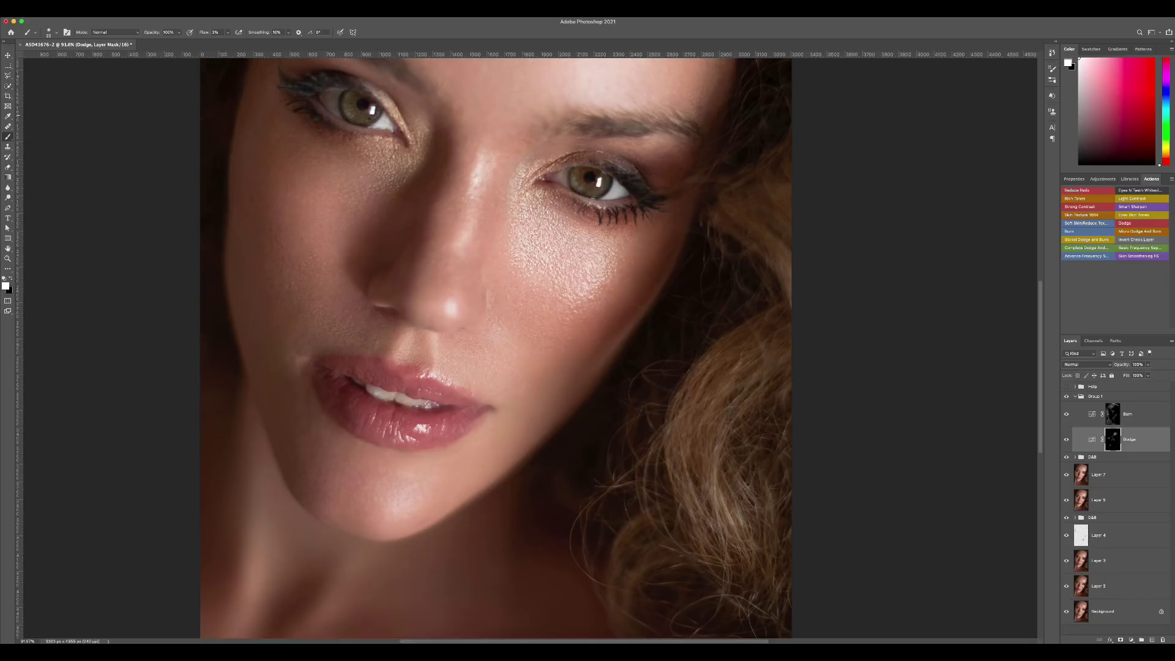
{"action": "key", "text": "alt+bracketright"}
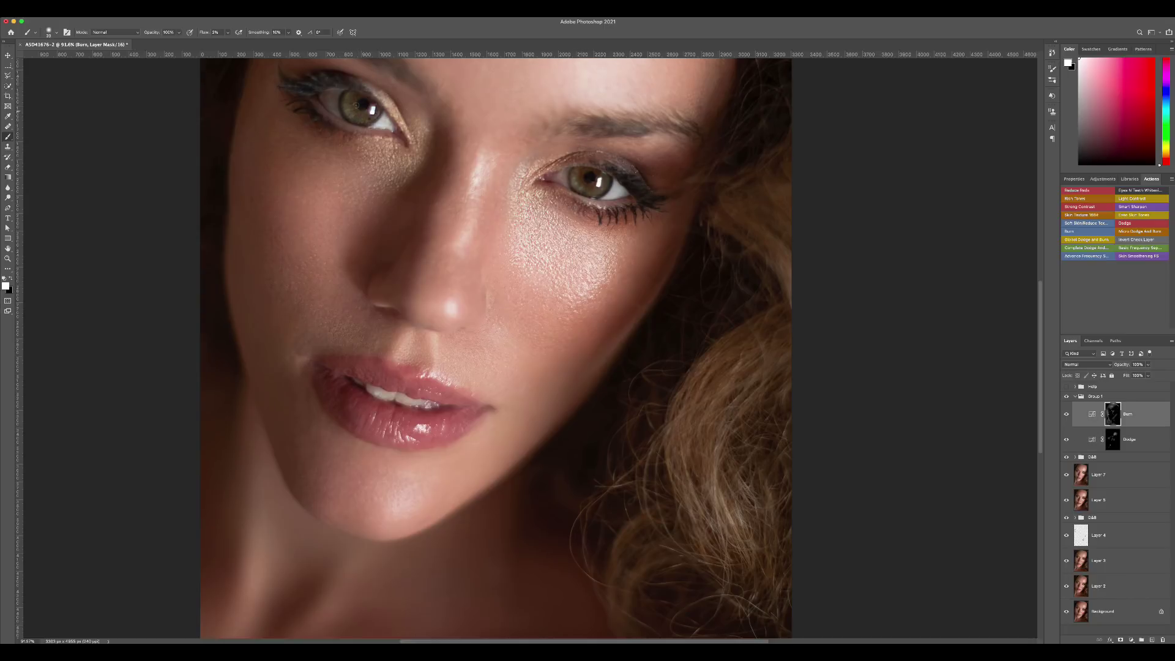
{"action": "left_click_drag", "start_coordinate": [192, 139], "coordinate": [148, 212]}
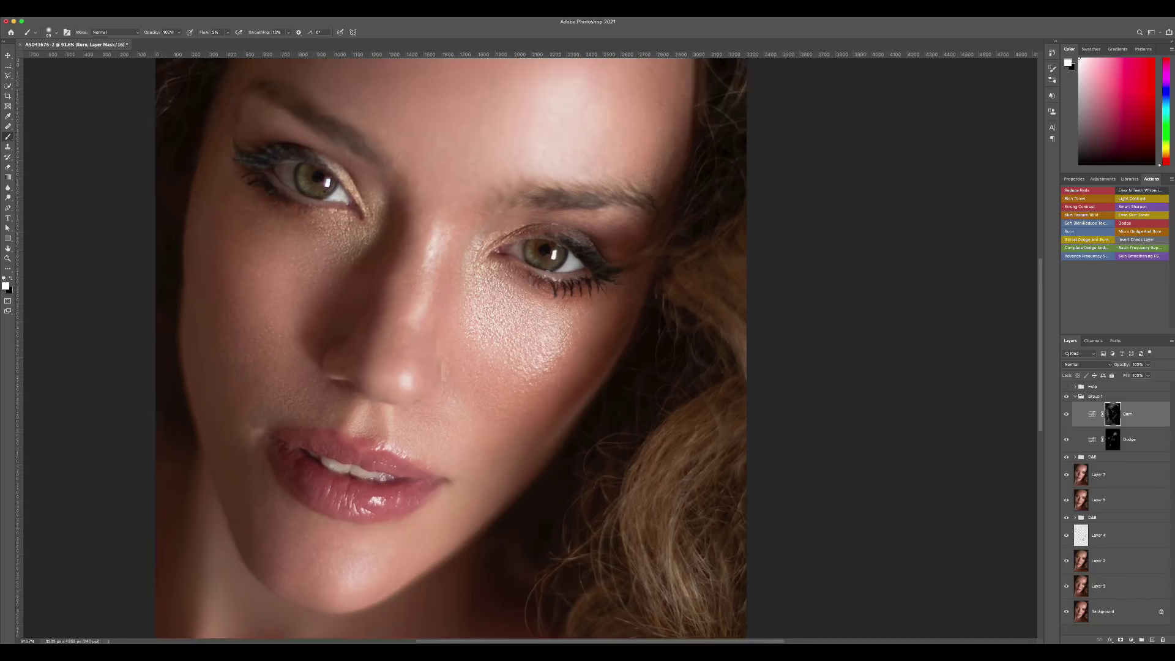
{"action": "scroll", "coordinate": [426, 288], "scroll_direction": "down", "scroll_amount": 2}
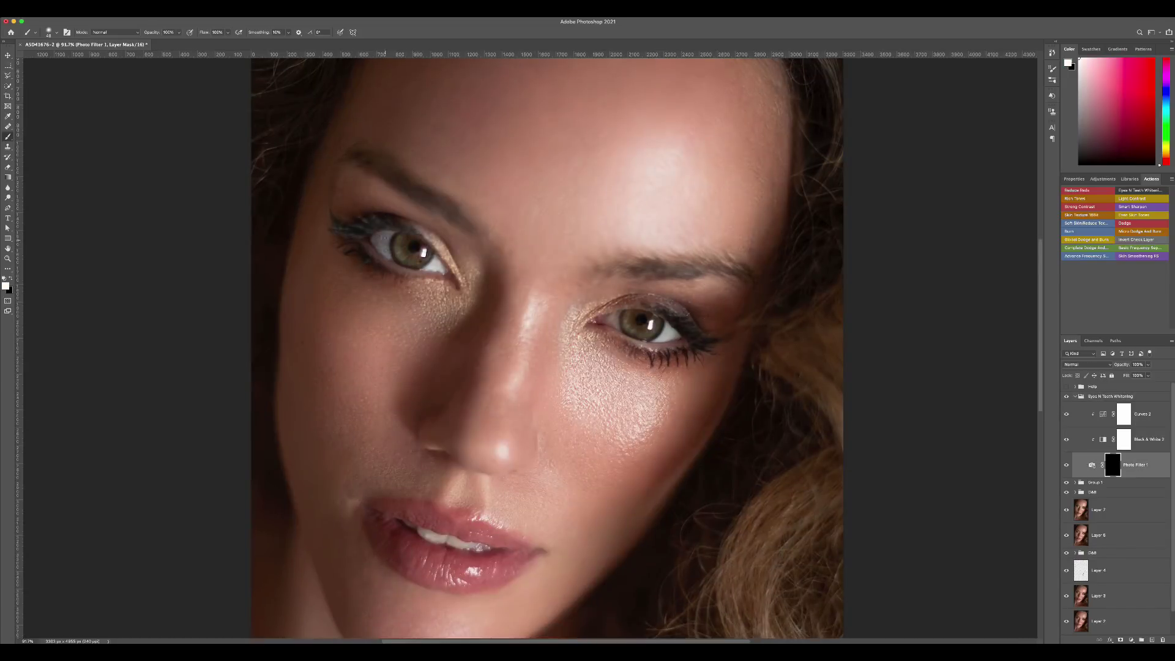
- Whiten the eye whites and teeth on the Photo Filter mask at 50% opacity
{"action": "mouse_move", "coordinate": [617, 321]}
{"action": "left_mouse_down"}
{"action": "mouse_move", "coordinate": [606, 318]}
{"action": "mouse_move", "coordinate": [676, 334]}
{"action": "left_mouse_up"}
{"action": "left_click_drag", "start_coordinate": [421, 261], "coordinate": [445, 268]}
{"action": "key", "text": "x"}
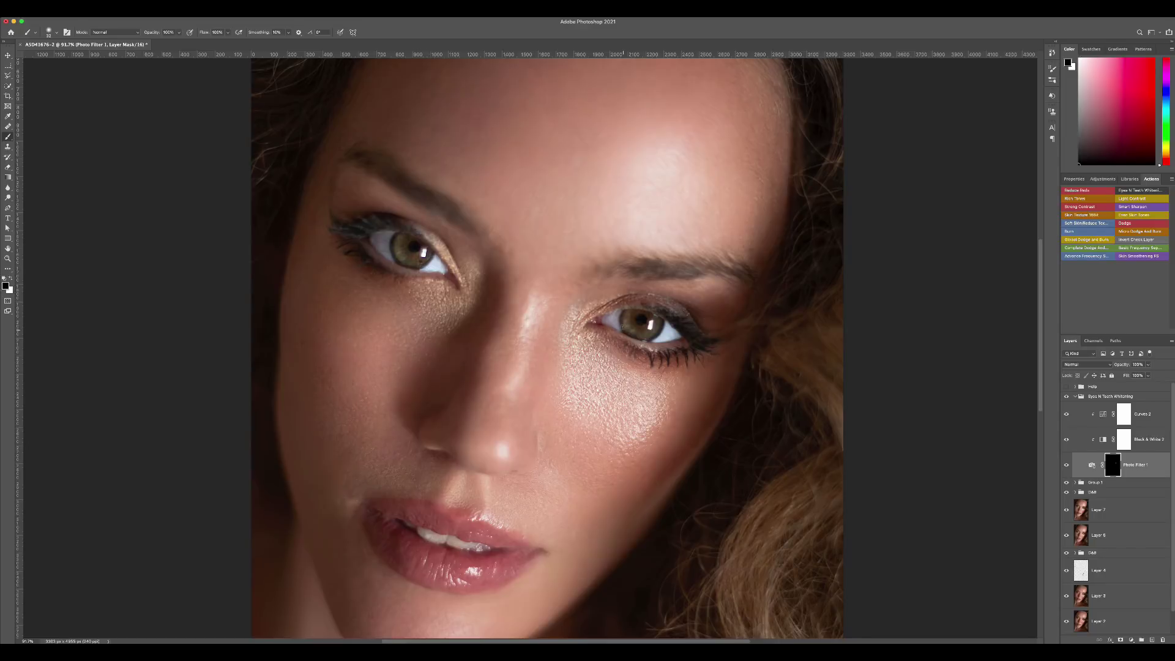
{"action": "key", "text": "v"}
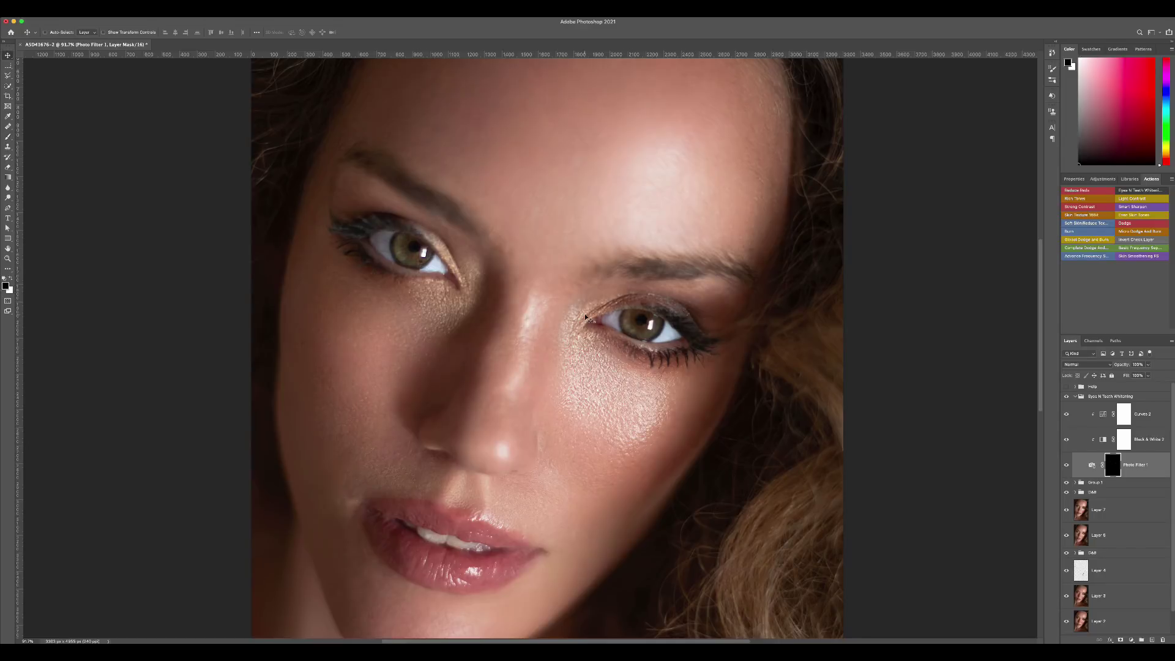
{"action": "key", "text": "5"}
{"action": "scroll", "coordinate": [466, 538], "scroll_direction": "up", "scroll_amount": 3, "text": "alt"}
{"action": "key", "text": "b"}
{"action": "key", "text": "x"}
{"action": "mouse_move", "coordinate": [554, 458]}
{"action": "left_mouse_down"}
{"action": "mouse_move", "coordinate": [602, 470]}
{"action": "mouse_move", "coordinate": [502, 445]}
{"action": "left_mouse_up"}
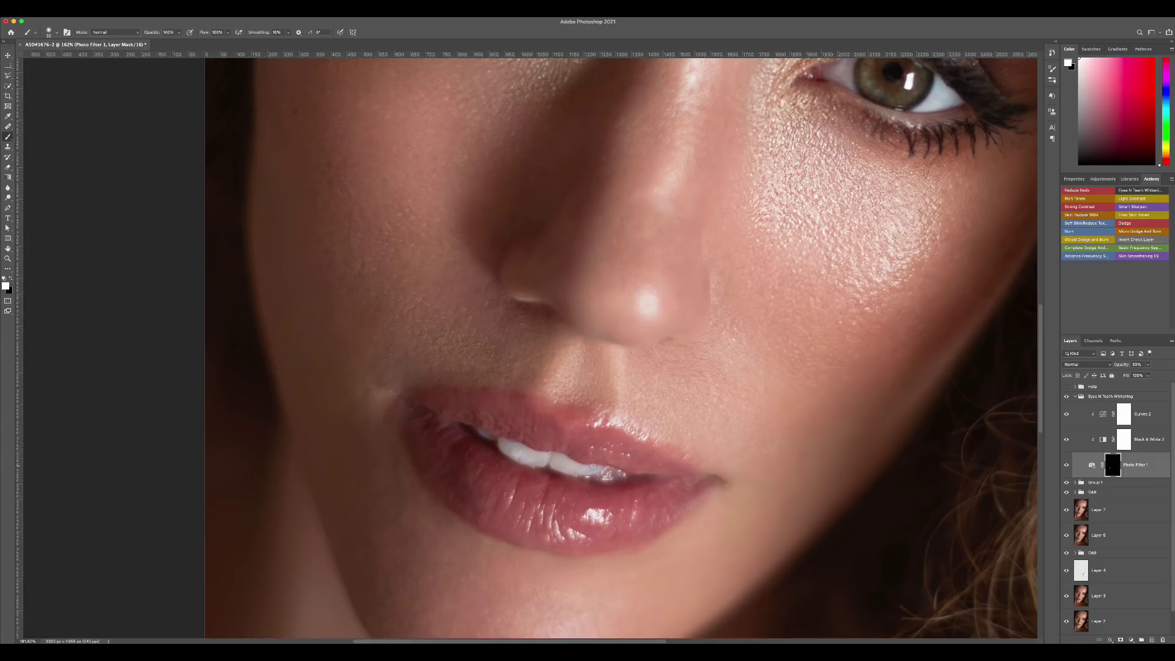
{"action": "key", "text": "ctrl+0"}
- Add a new empty layer and heal skin blemishes with the Healing Brush
{"action": "key", "text": "ctrl+shift+alt+n"}
{"action": "key", "text": "j"}
{"action": "scroll", "coordinate": [538, 456], "scroll_direction": "up", "scroll_amount": 8, "text": "alt"}
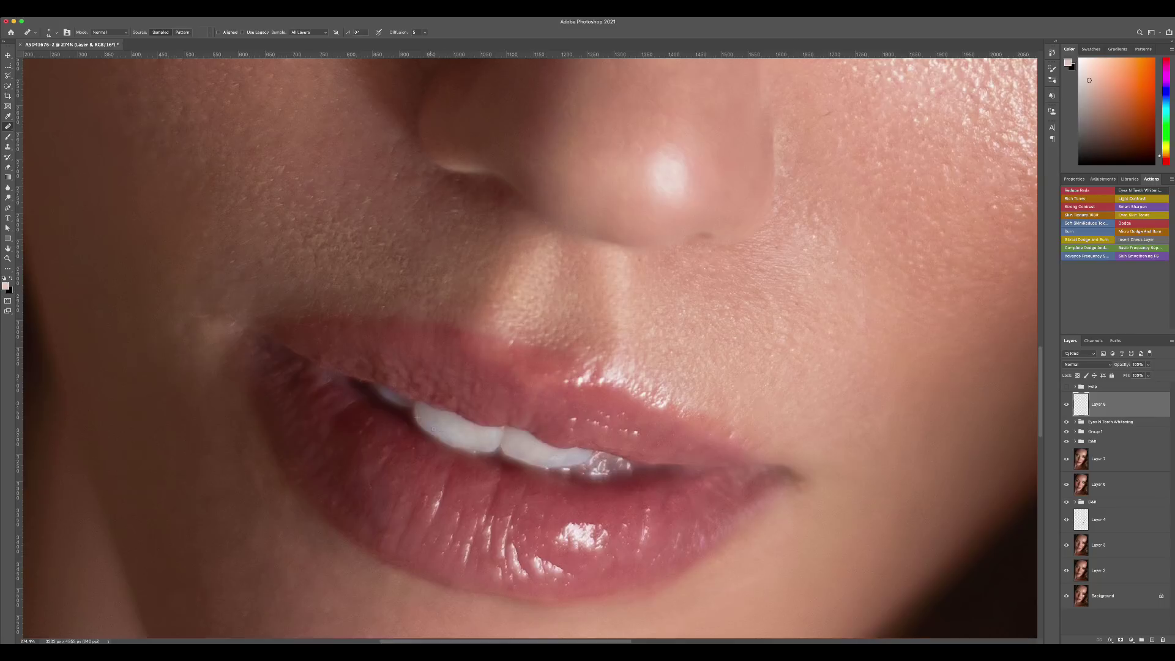
{"action": "scroll", "coordinate": [482, 404], "scroll_direction": "down", "scroll_amount": 5, "text": "alt"}
{"action": "scroll", "coordinate": [482, 404], "scroll_direction": "down", "scroll_amount": 3, "text": "alt"}
{"action": "scroll", "coordinate": [517, 365], "scroll_direction": "up", "scroll_amount": 2, "text": "alt"}
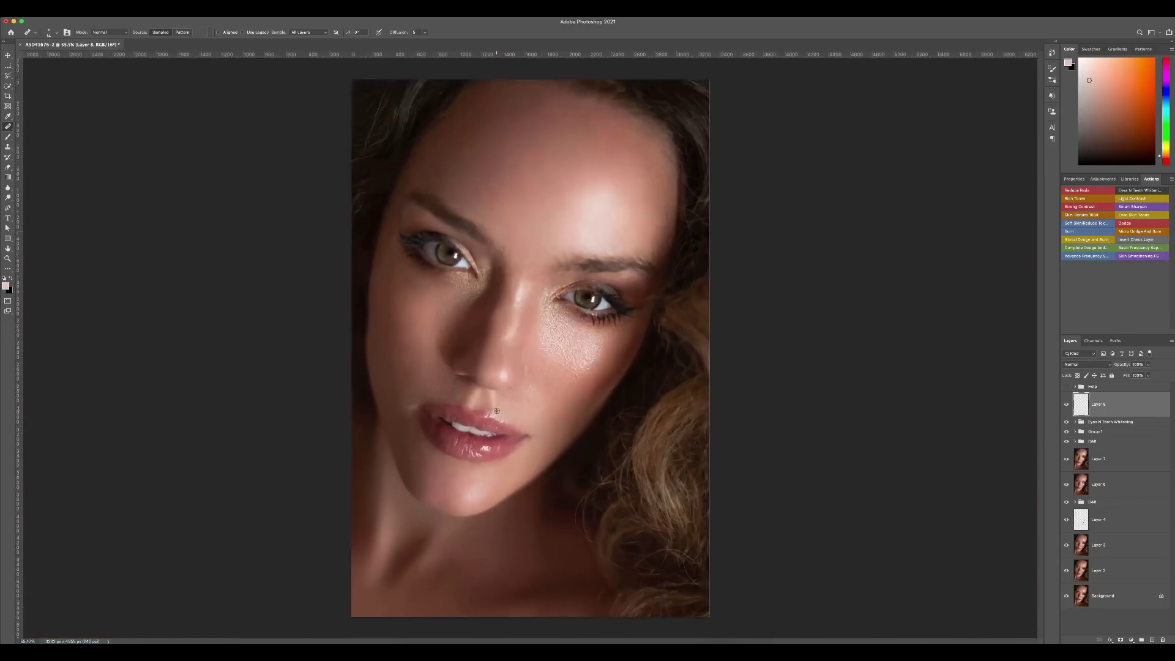
{"action": "scroll", "coordinate": [518, 364], "scroll_direction": "up", "scroll_amount": 2, "text": "alt"}
- Stamp all visible layers into Layer 9 and add a fresh dodge-and-burn group
{"action": "key", "text": "ctrl+shift+alt+e"}
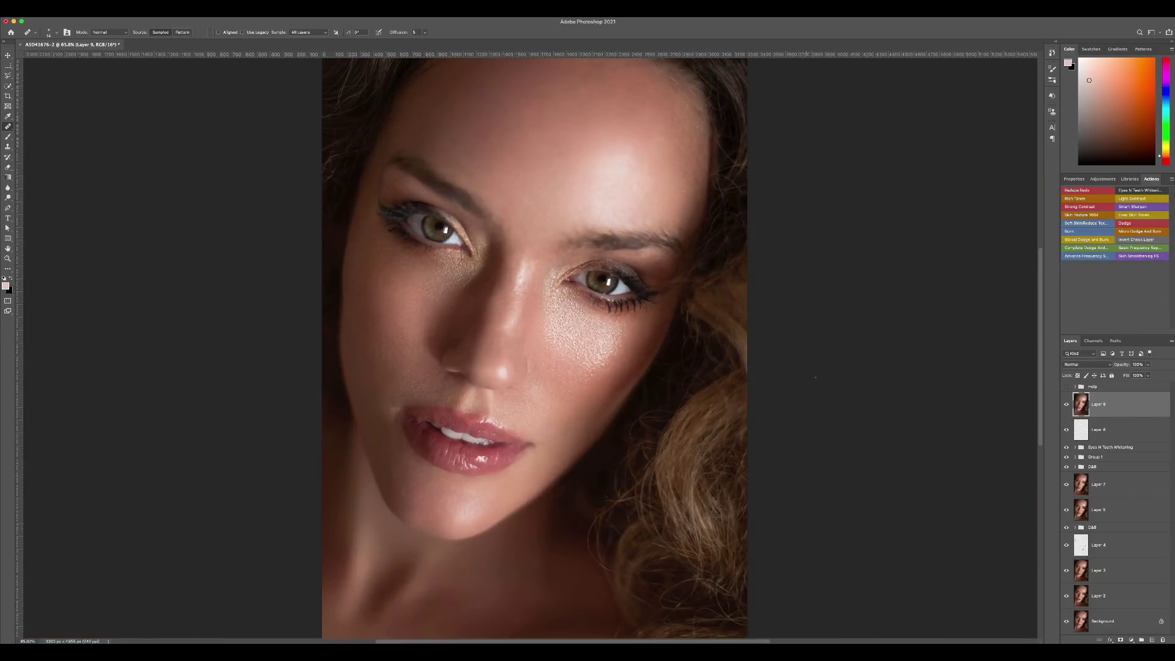
{"action": "left_click", "coordinate": [1087, 239]}
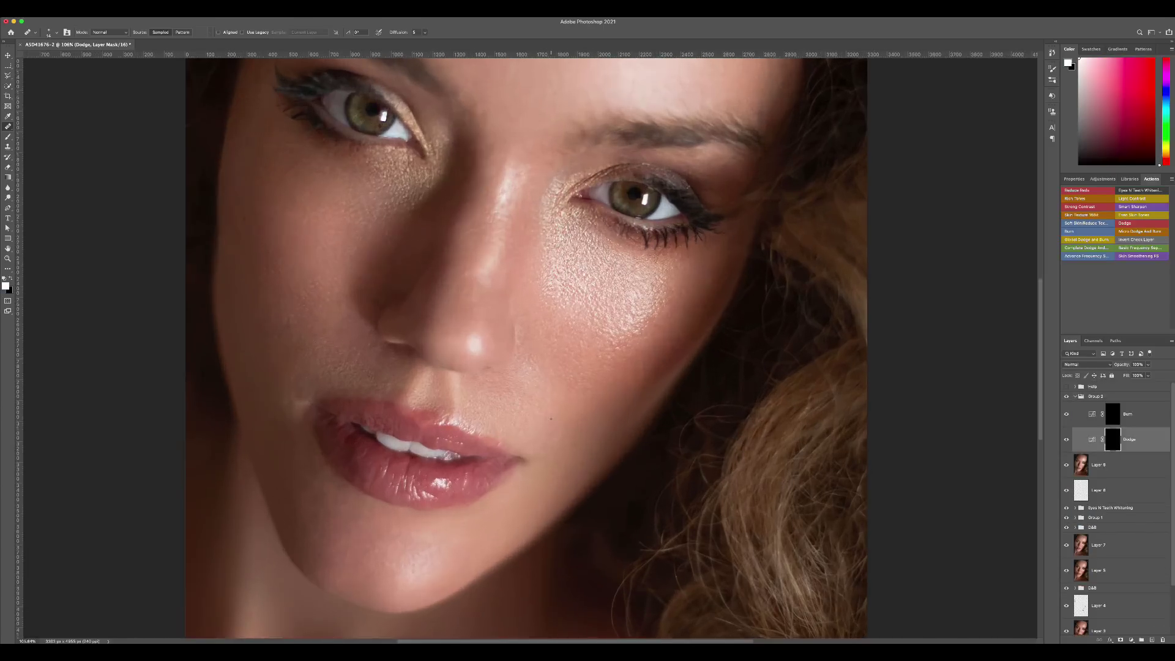
{"action": "key", "text": "bracketleft"}
{"action": "key", "text": "bracketleft"}
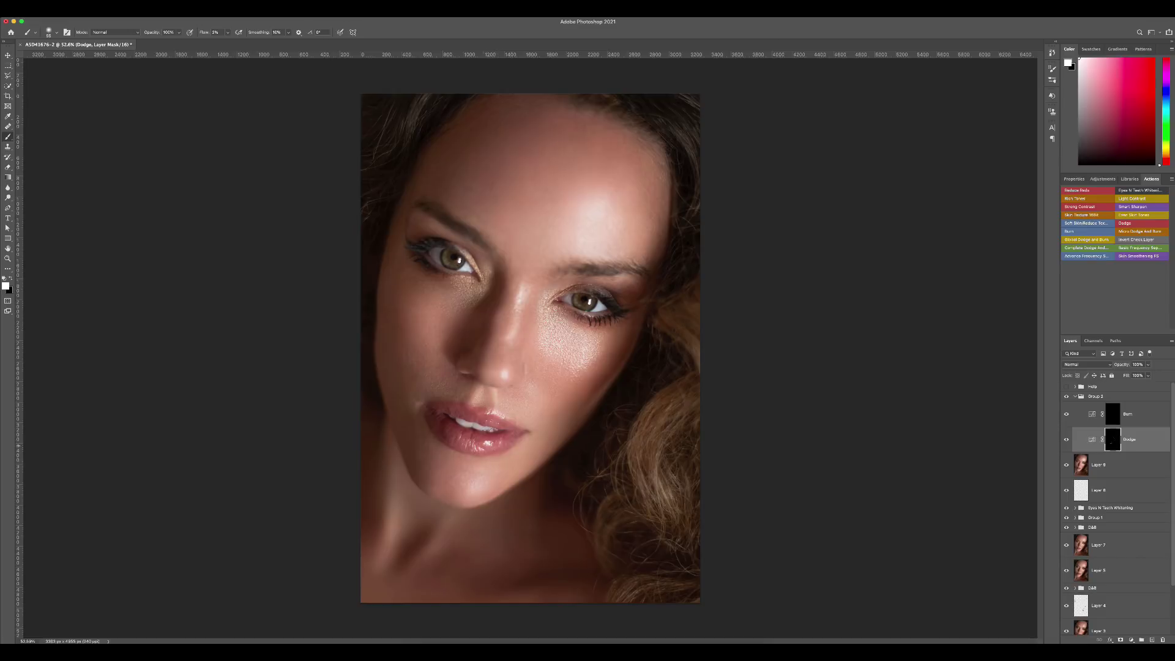
{"action": "key", "text": "bracketleft"}
- Paint highlights and shadows on the new Dodge and Burn masks across the face
{"action": "scroll", "coordinate": [487, 442], "scroll_direction": "up", "scroll_amount": 3}
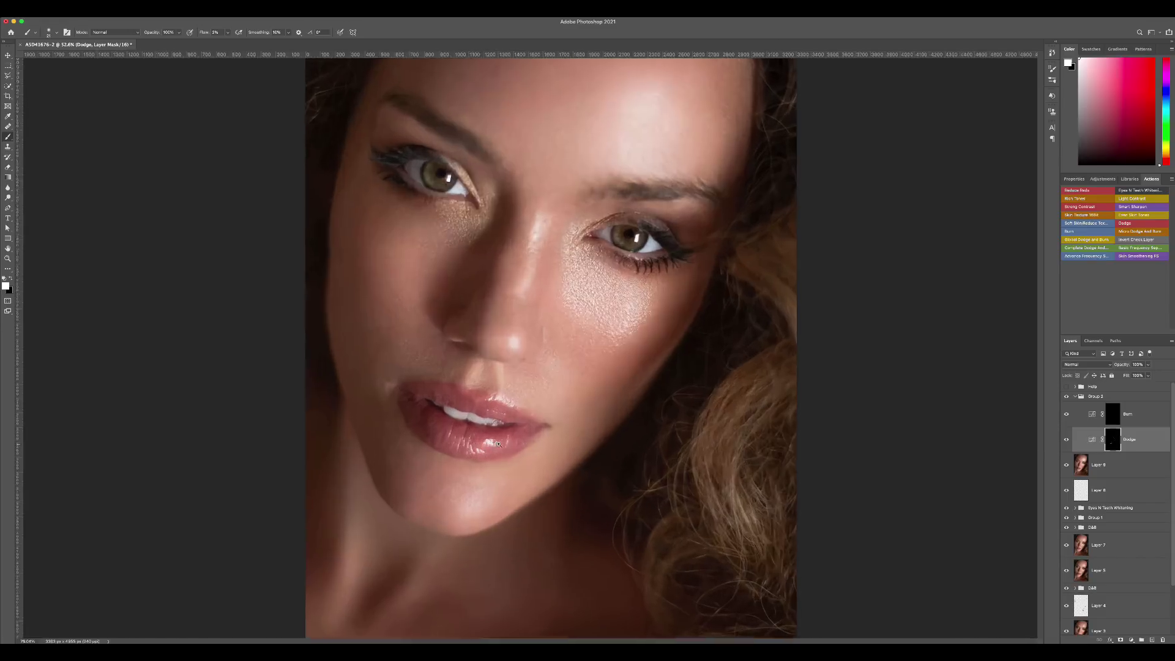
{"action": "scroll", "coordinate": [488, 442], "scroll_direction": "up", "scroll_amount": 2}
{"action": "scroll", "coordinate": [409, 399], "scroll_direction": "down", "scroll_amount": 4}
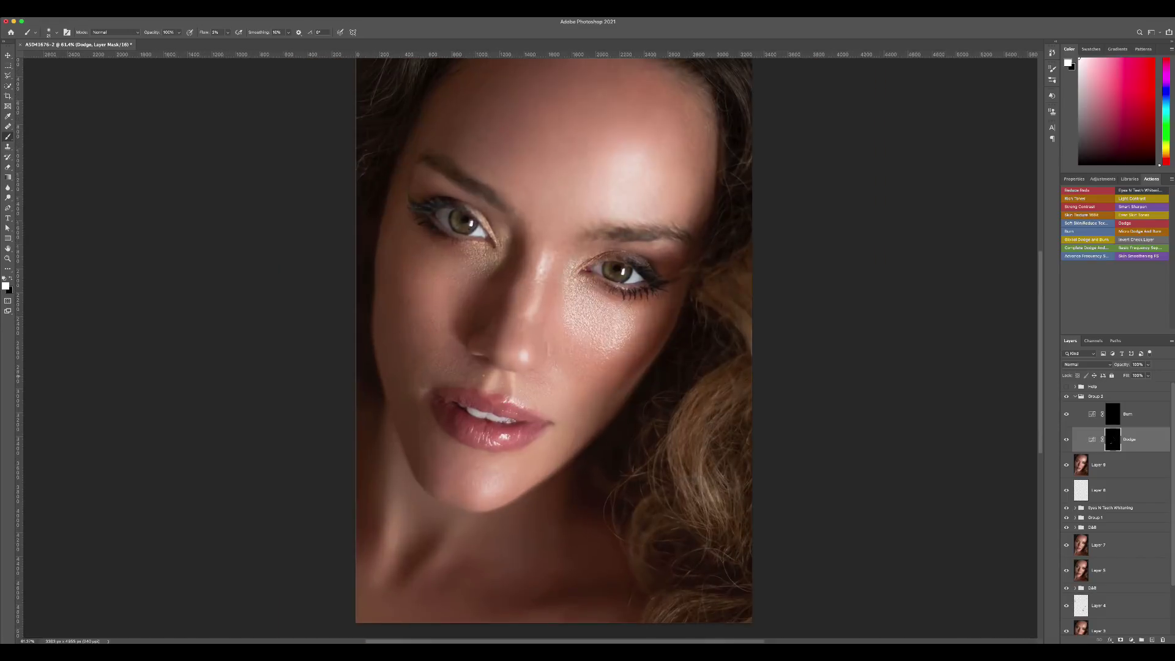
{"action": "scroll", "coordinate": [409, 399], "scroll_direction": "up", "scroll_amount": 2}
{"action": "scroll", "coordinate": [1100, 493], "scroll_direction": "down", "scroll_amount": 1}
{"action": "scroll", "coordinate": [1100, 492], "scroll_direction": "up", "scroll_amount": 1}
{"action": "left_click", "coordinate": [1129, 414]}
{"action": "scroll", "coordinate": [551, 275], "scroll_direction": "up", "scroll_amount": 1}
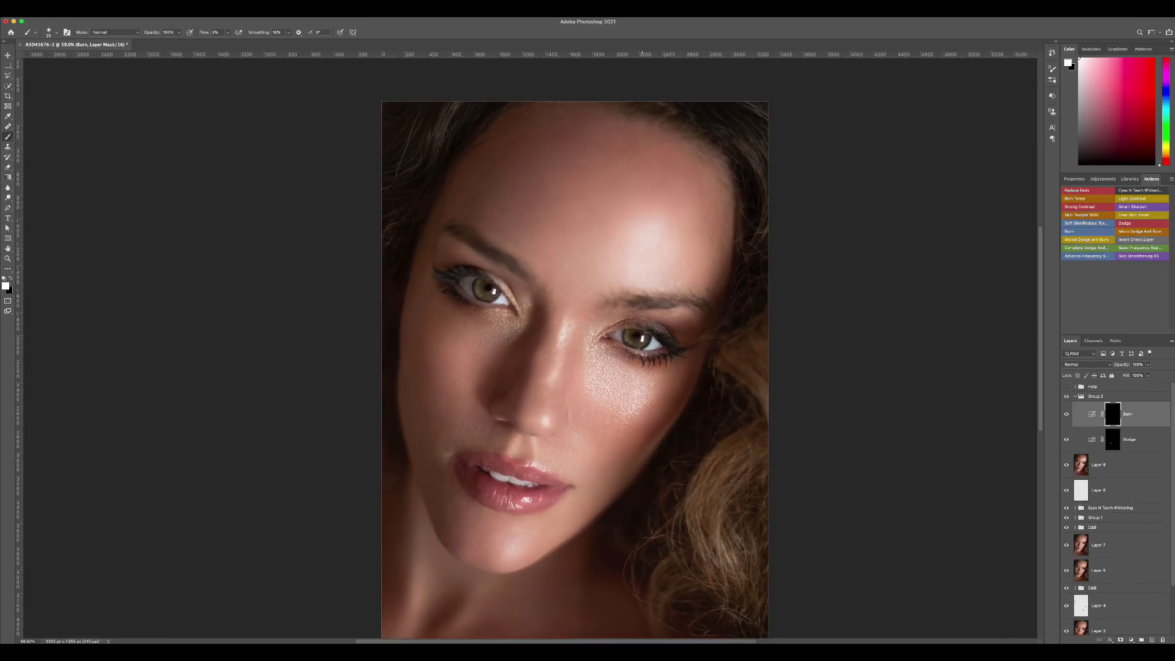
{"action": "left_click", "coordinate": [1090, 435]}
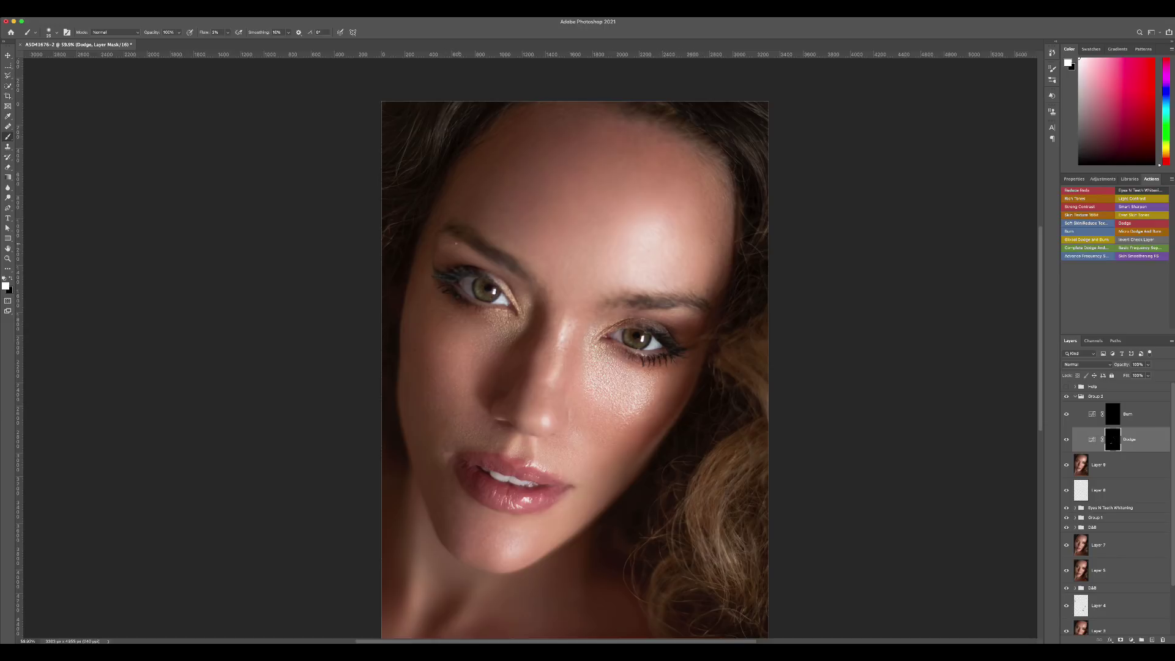
{"action": "left_click_drag", "start_coordinate": [455, 242], "coordinate": [425, 258]}
{"action": "key", "text": "alt+bracketright"}
{"action": "scroll", "coordinate": [635, 389], "scroll_direction": "down", "scroll_amount": 5}
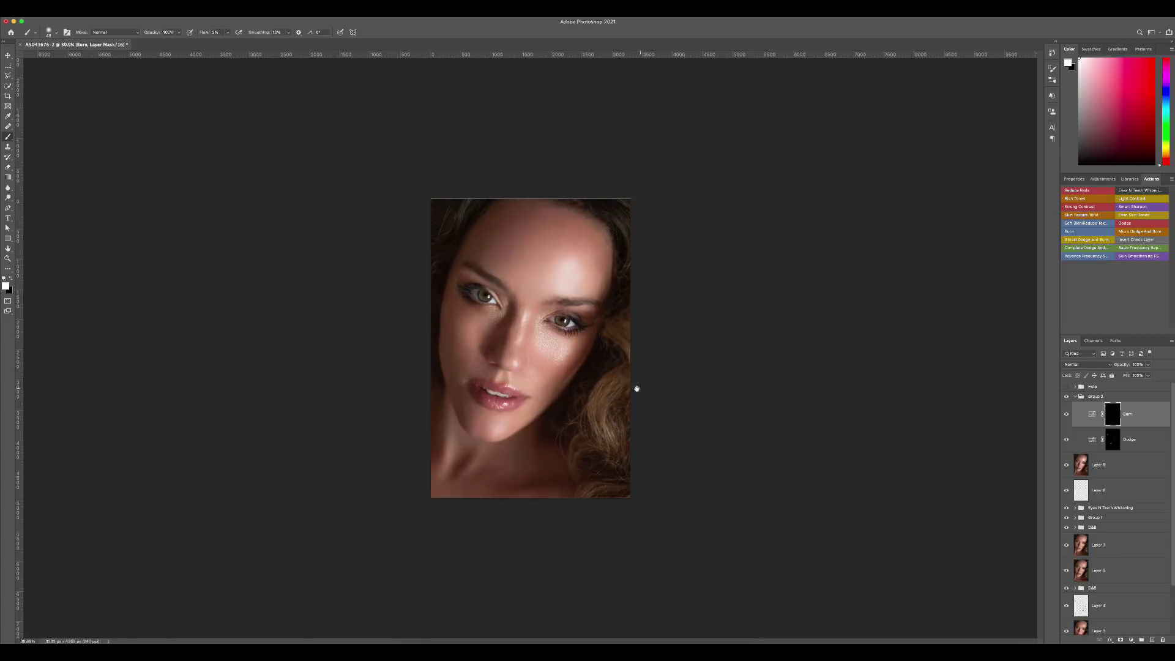
- Run the colour-grade gradient map action and choose a Light Skin noise preset
{"action": "scroll", "coordinate": [635, 389], "scroll_direction": "up", "scroll_amount": 2}
{"action": "left_click", "coordinate": [1075, 398]}
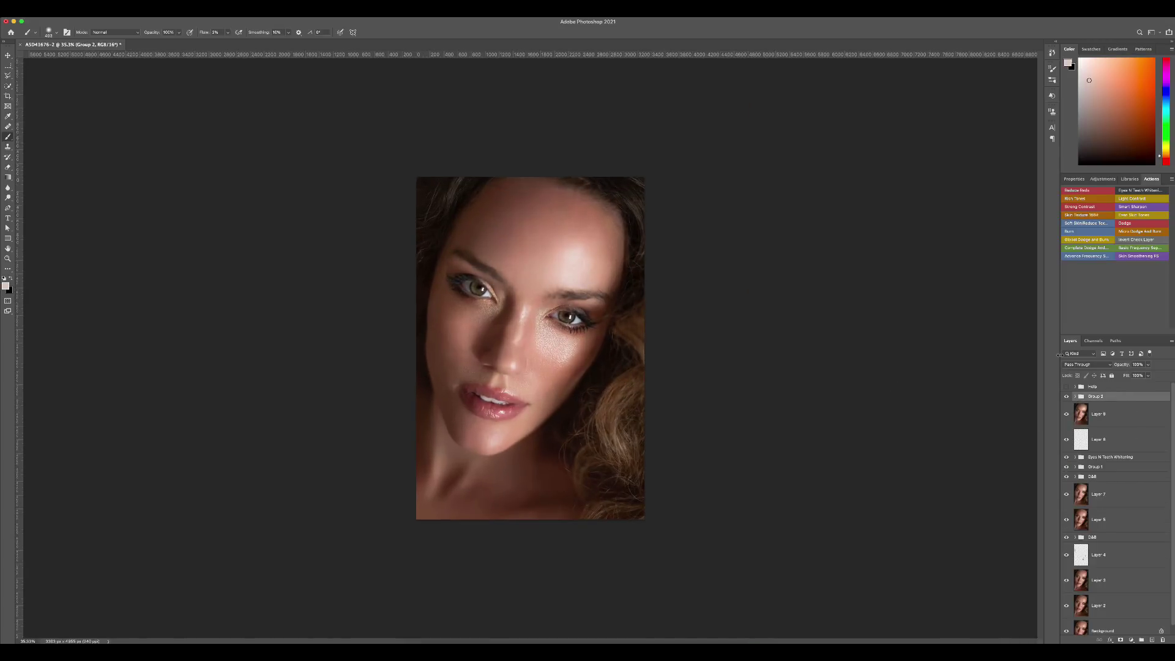
{"action": "left_click", "coordinate": [1088, 198]}
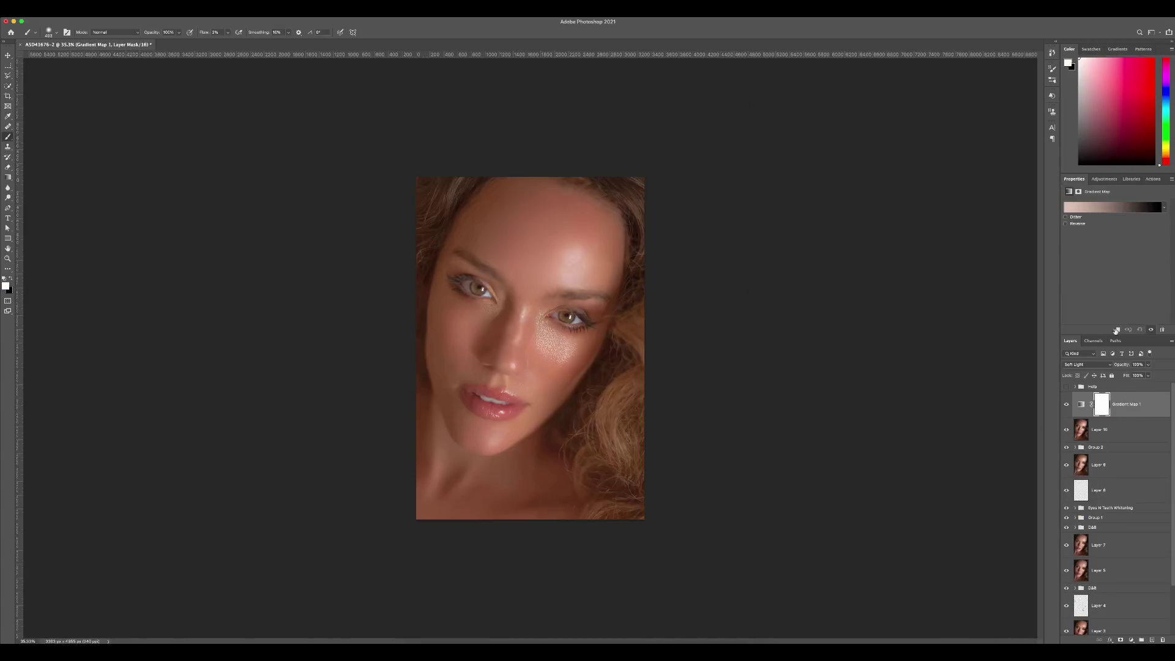
{"action": "left_click", "coordinate": [856, 271]}
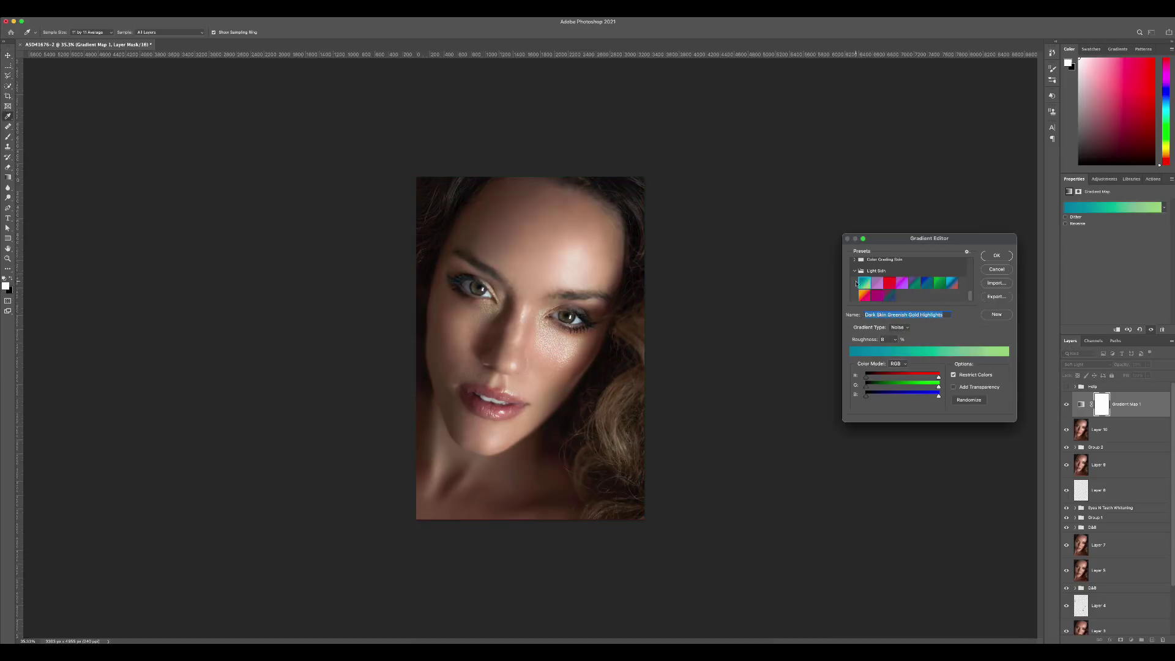
{"action": "left_click", "coordinate": [888, 296]}
- Randomize the noise gradient to a red-orange-green set, then add Color Balance
{"action": "left_click", "coordinate": [969, 400]}
{"action": "left_click", "coordinate": [969, 400]}
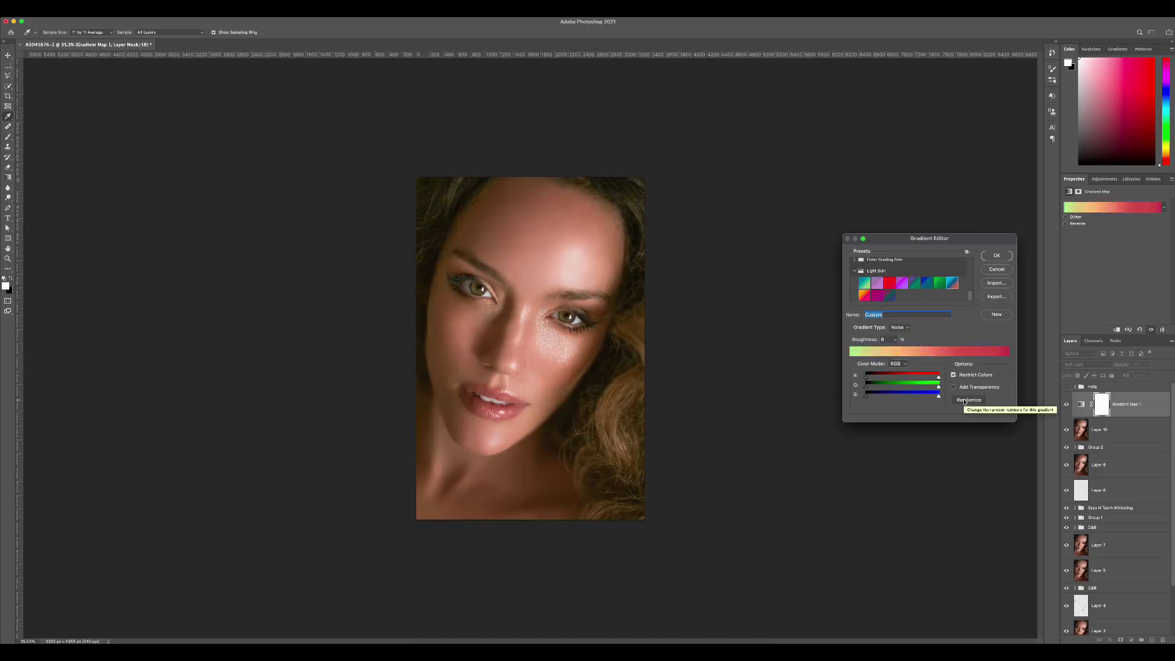
{"action": "left_click", "coordinate": [969, 400]}
{"action": "left_click", "coordinate": [970, 400]}
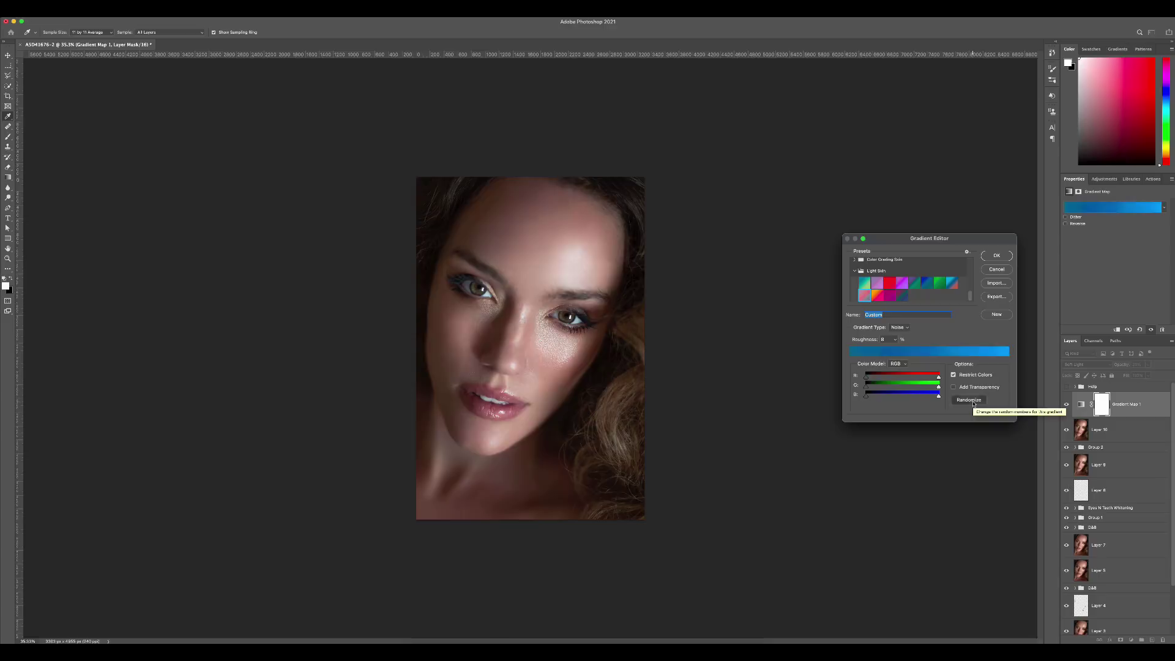
{"action": "left_click", "coordinate": [973, 402]}
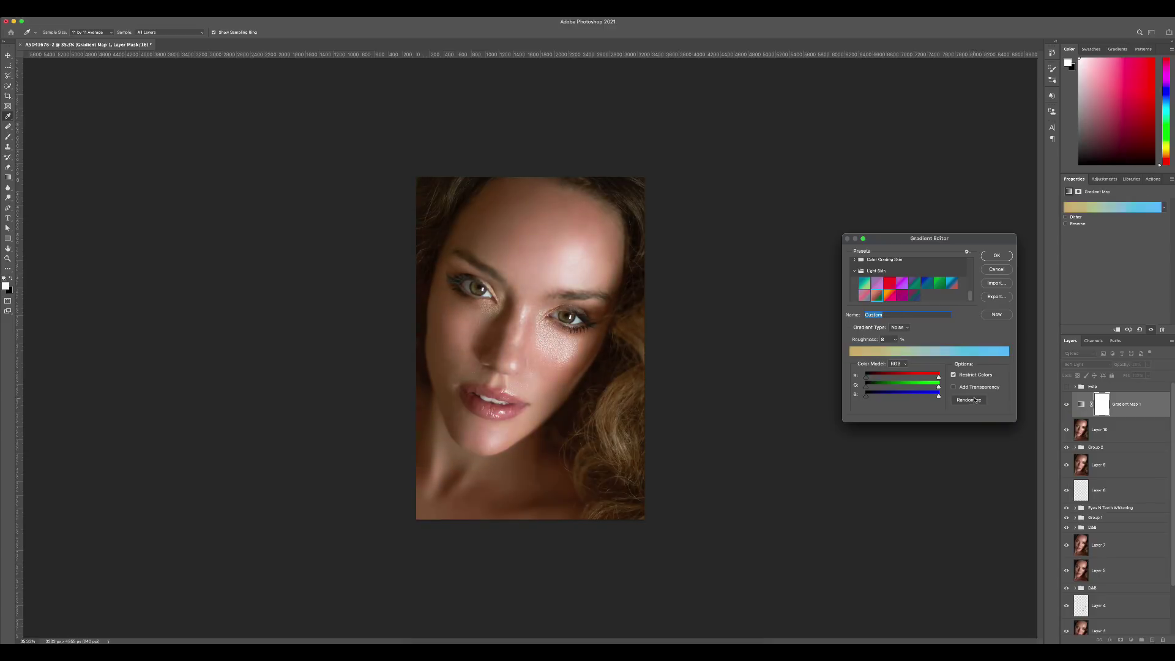
{"action": "left_click", "coordinate": [974, 401]}
{"action": "left_click", "coordinate": [974, 401]}
{"action": "left_click", "coordinate": [975, 402]}
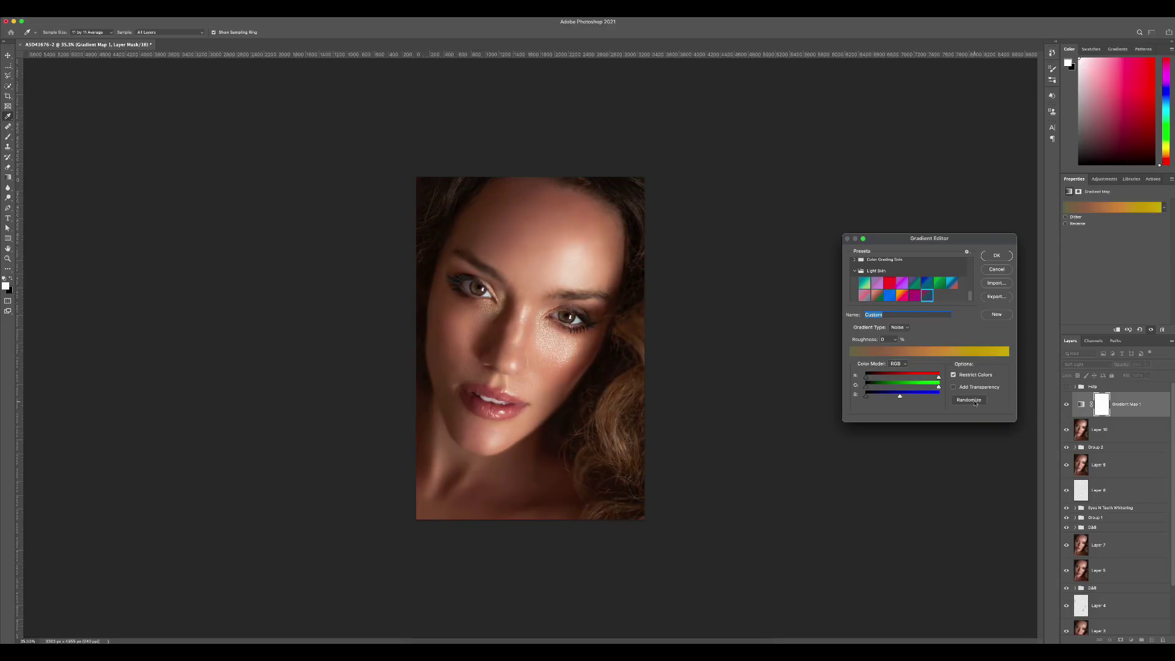
{"action": "left_click", "coordinate": [975, 403]}
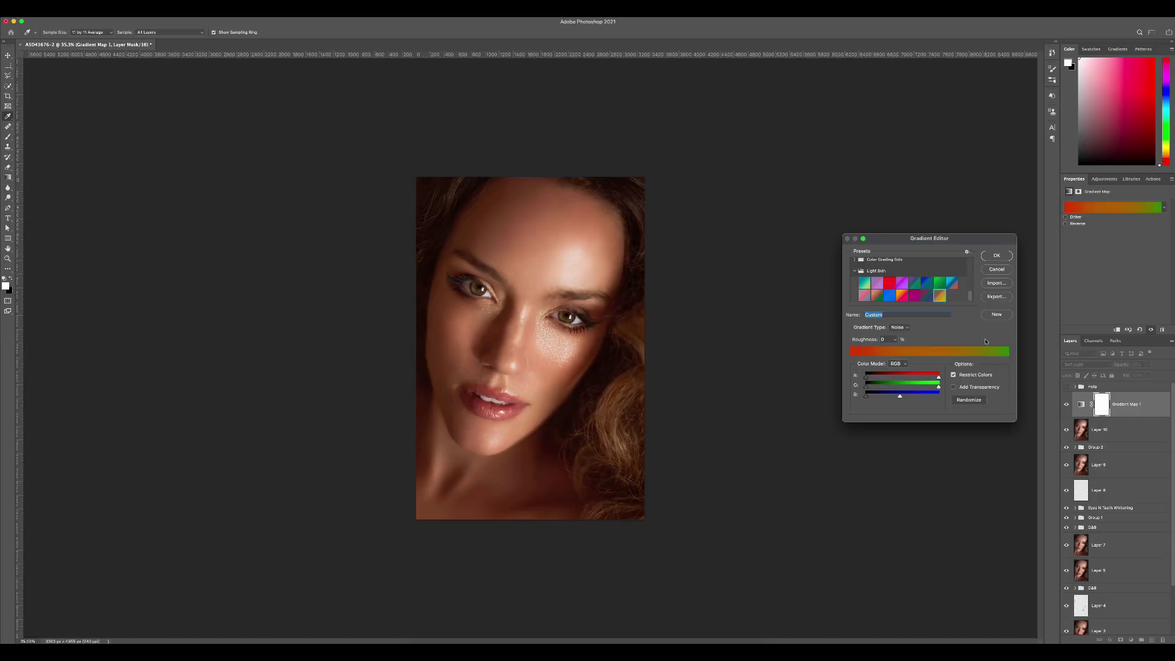
{"action": "key", "text": "Return"}
{"action": "key", "text": "ctrl+b"}
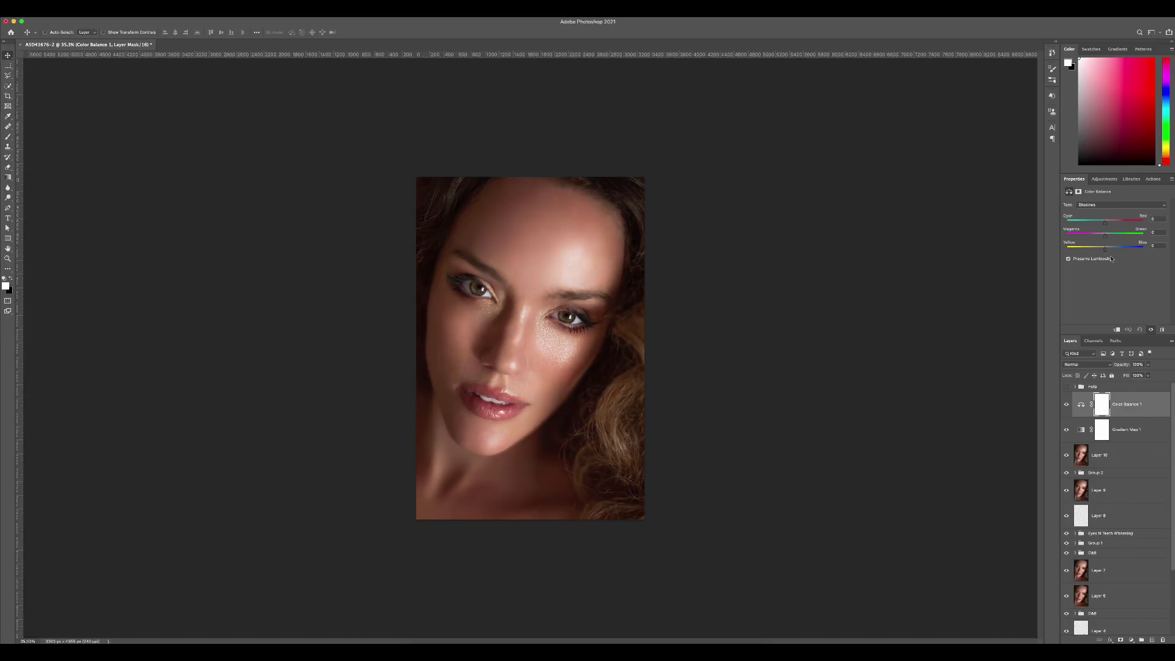
- Warm the Color Balance highlights toward yellow, adjust the midtones, and group with the gradient map
{"action": "key", "text": "alt+3"}
{"action": "left_click_drag", "start_coordinate": [1105, 249], "coordinate": [1102, 250]}
{"action": "key", "text": "alt+2"}
{"action": "left_click", "coordinate": [1096, 423], "text": "shift"}
{"action": "key", "text": "ctrl+g"}
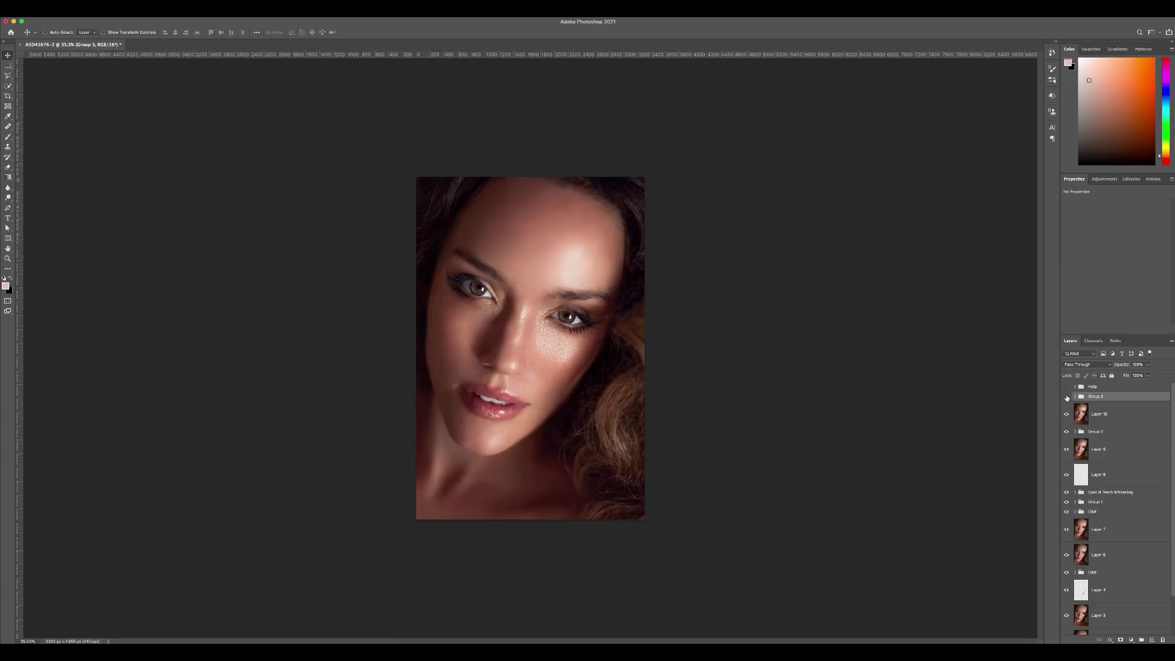
- Ready the gradient map mask with default colours and rename the group 'color grade'
{"action": "key", "text": "ctrl+plus"}
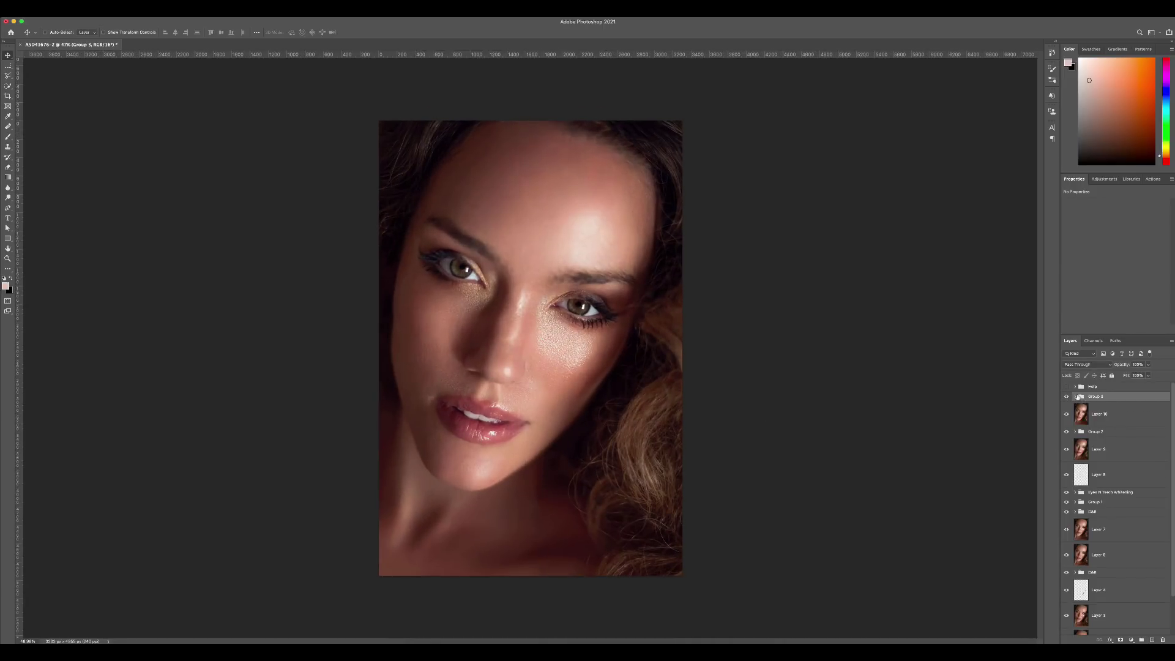
{"action": "left_click", "coordinate": [1075, 397]}
{"action": "left_click", "coordinate": [1113, 440]}
{"action": "key", "text": "b"}
{"action": "key", "text": "d"}
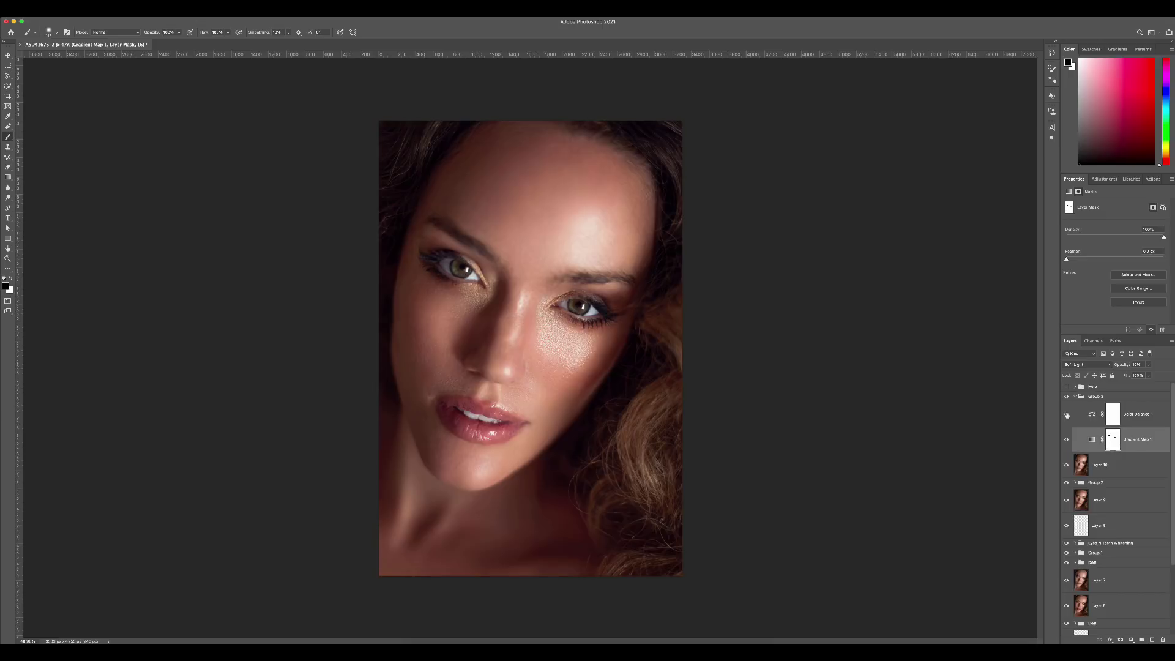
{"action": "key", "text": "ctrl+minus"}
{"action": "left_click", "coordinate": [1076, 396]}
{"action": "left_click", "coordinate": [1096, 396]}
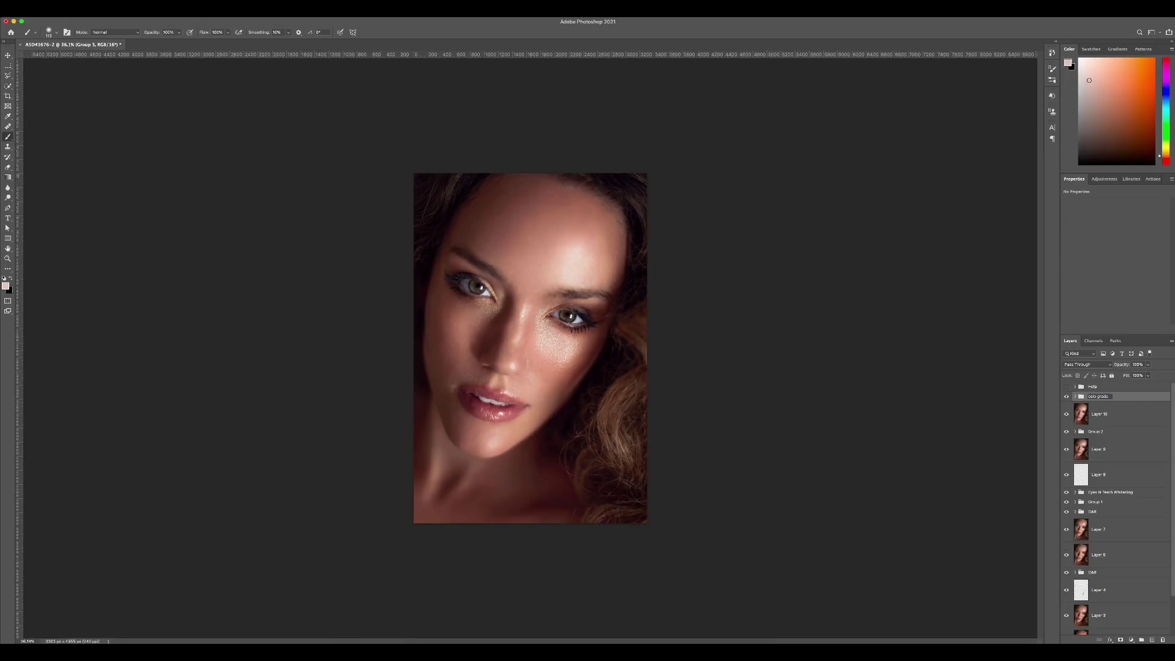
{"action": "key", "text": "Return"}
- Add Layer 11 in Color Dodge at 50% opacity and paint a warm brown glow
{"action": "key", "text": "ctrl+shift+alt+n"}
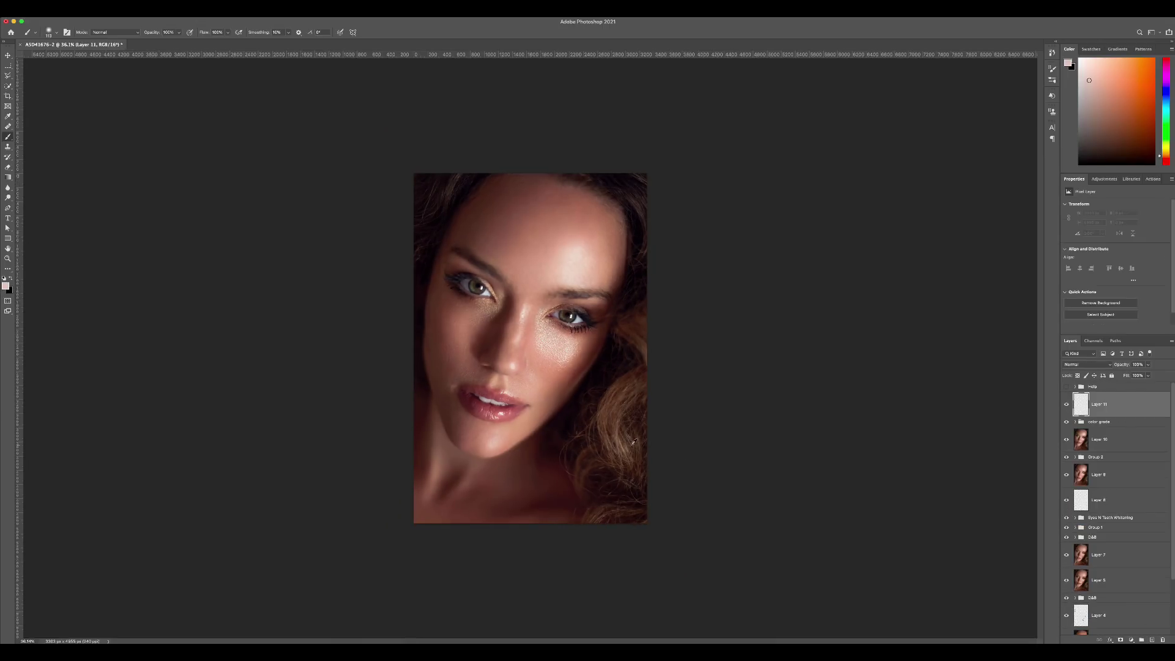
{"action": "left_click", "coordinate": [632, 440], "text": "alt"}
{"action": "left_click", "coordinate": [1087, 364]}
{"action": "left_click", "coordinate": [1084, 476]}
{"action": "left_click", "coordinate": [1084, 364]}
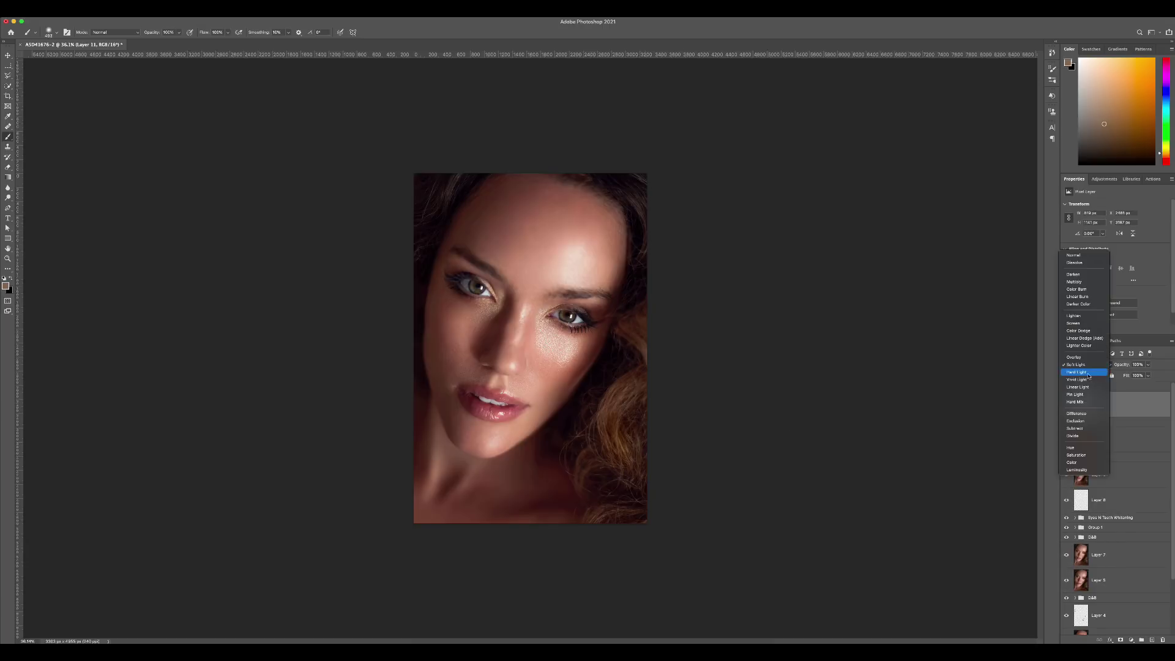
{"action": "left_click", "coordinate": [1075, 331]}
{"action": "key", "text": "5"}
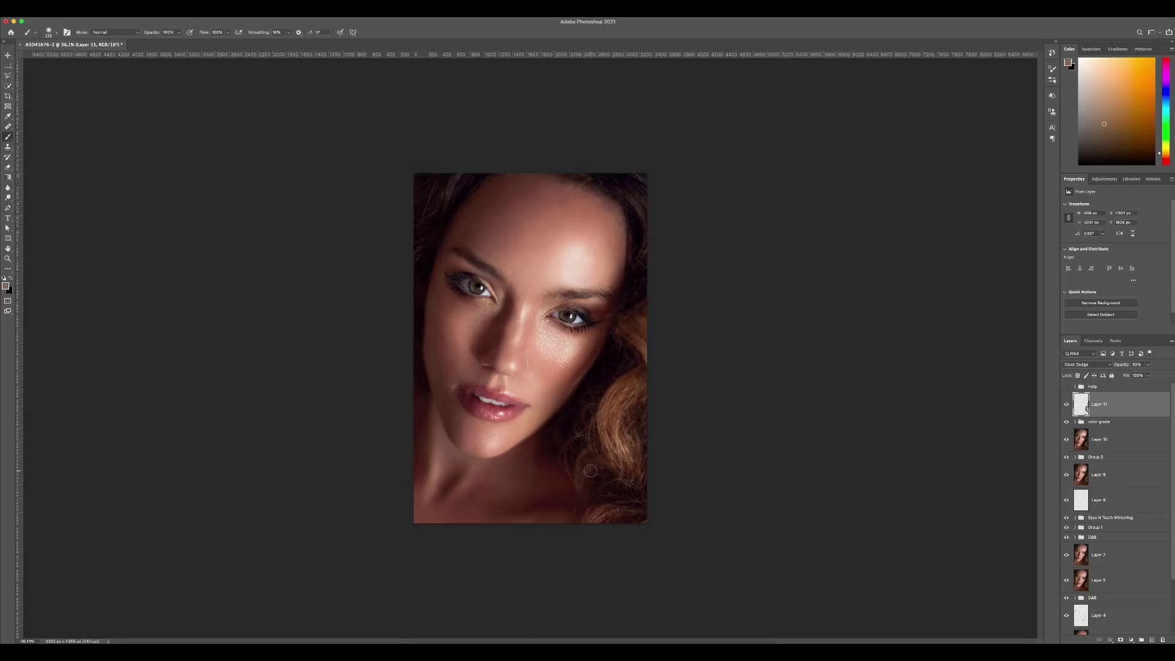
{"action": "left_click_drag", "start_coordinate": [592, 468], "coordinate": [583, 491]}
- Add Layer 12 in Color Dodge with a dark red colour sampled from the image
{"action": "key", "text": "v"}
{"action": "key", "text": "ctrl+plus"}
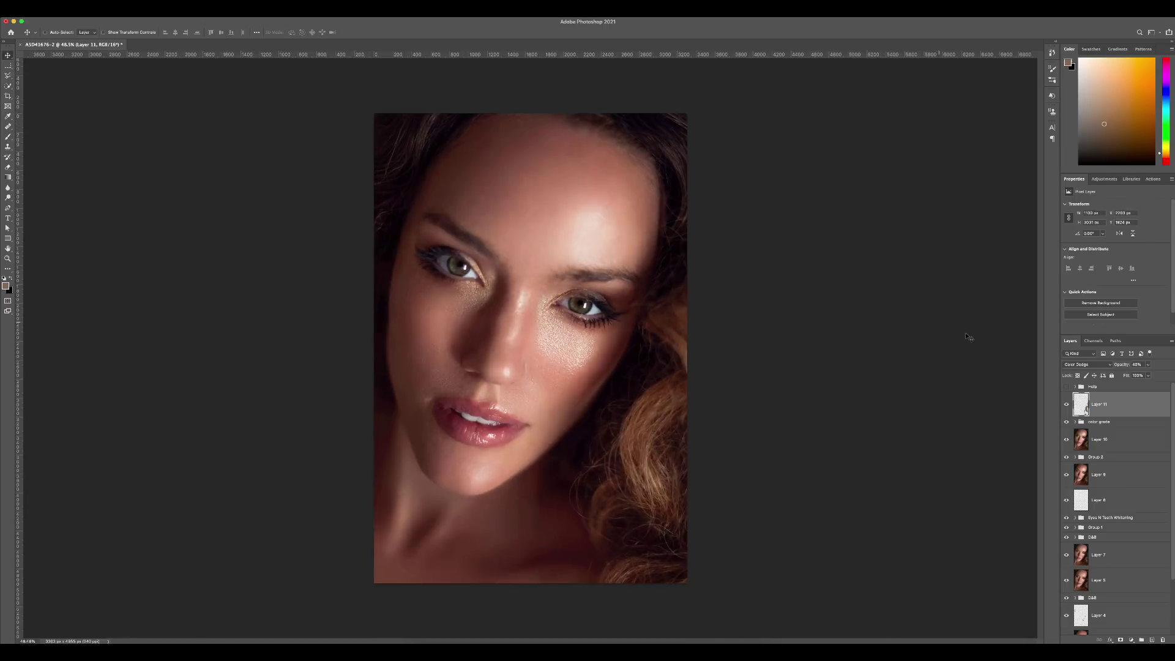
{"action": "key", "text": "ctrl+shift+alt+n"}
{"action": "key", "text": "b"}
{"action": "left_click", "coordinate": [680, 165], "text": "alt"}
{"action": "left_click", "coordinate": [1093, 365]}
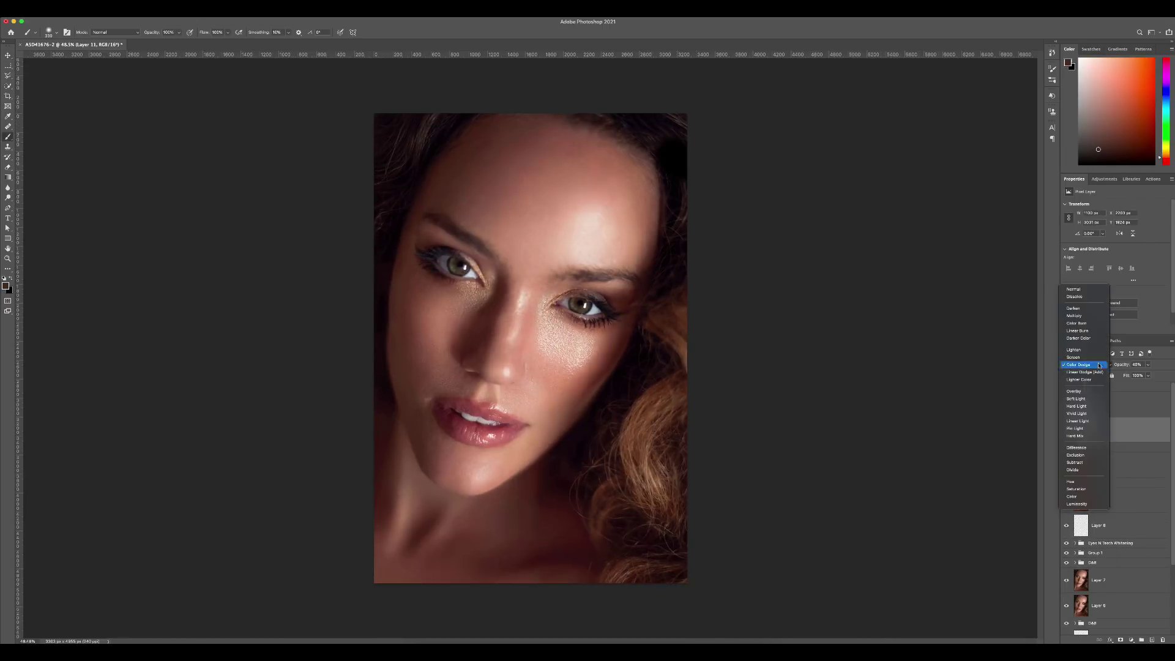
{"action": "left_click", "coordinate": [1078, 400]}
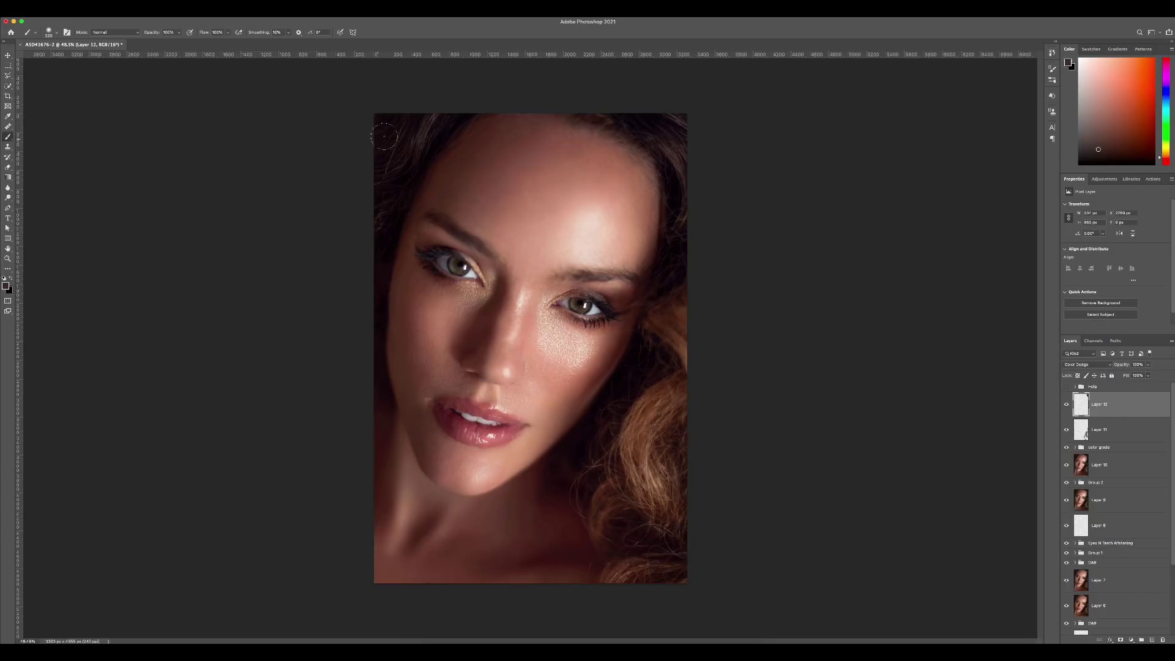
{"action": "key", "text": "v"}
{"action": "key", "text": "ctrl+minus"}
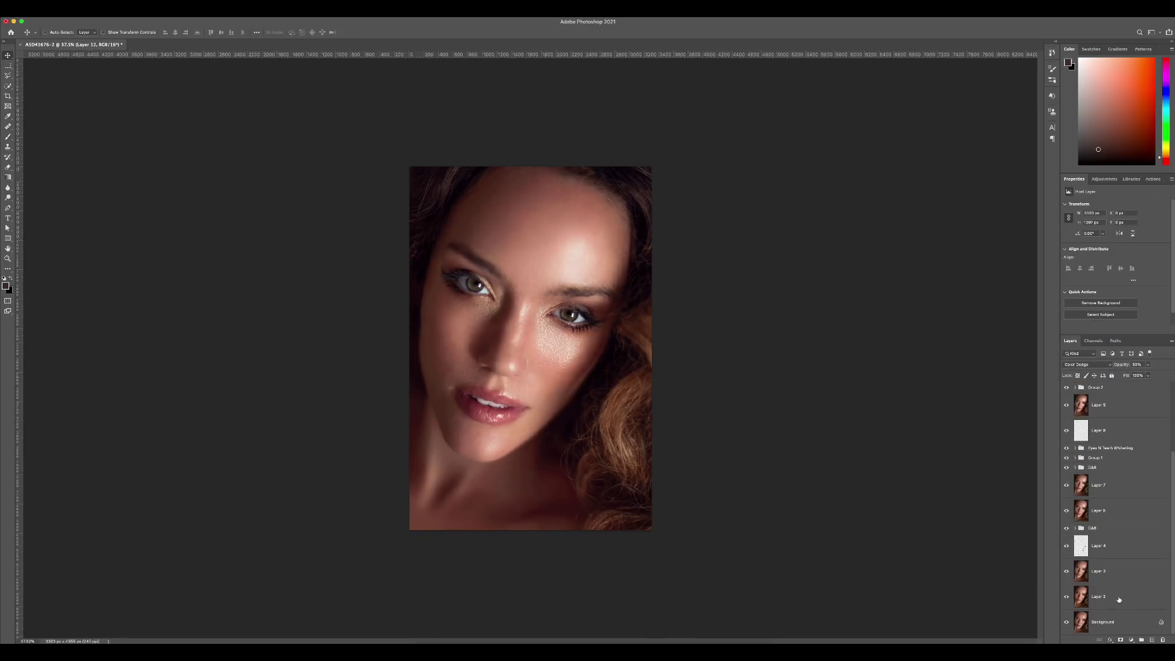
- Drop Reds saturation to -12 on a masked Hue/Saturation layer and stamp visible into Layer 13
{"action": "left_click", "coordinate": [1085, 214]}
{"action": "left_click", "coordinate": [1089, 225]}
{"action": "left_click_drag", "start_coordinate": [1116, 249], "coordinate": [1110, 251]}
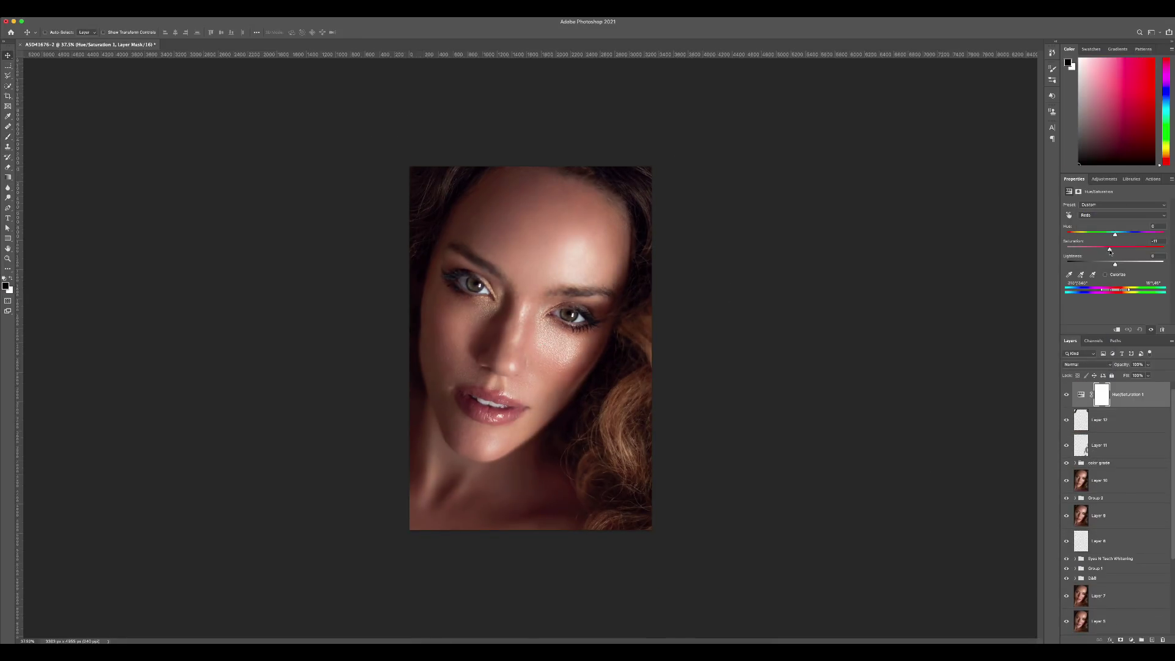
{"action": "left_click", "coordinate": [1102, 395]}
{"action": "key", "text": "b"}
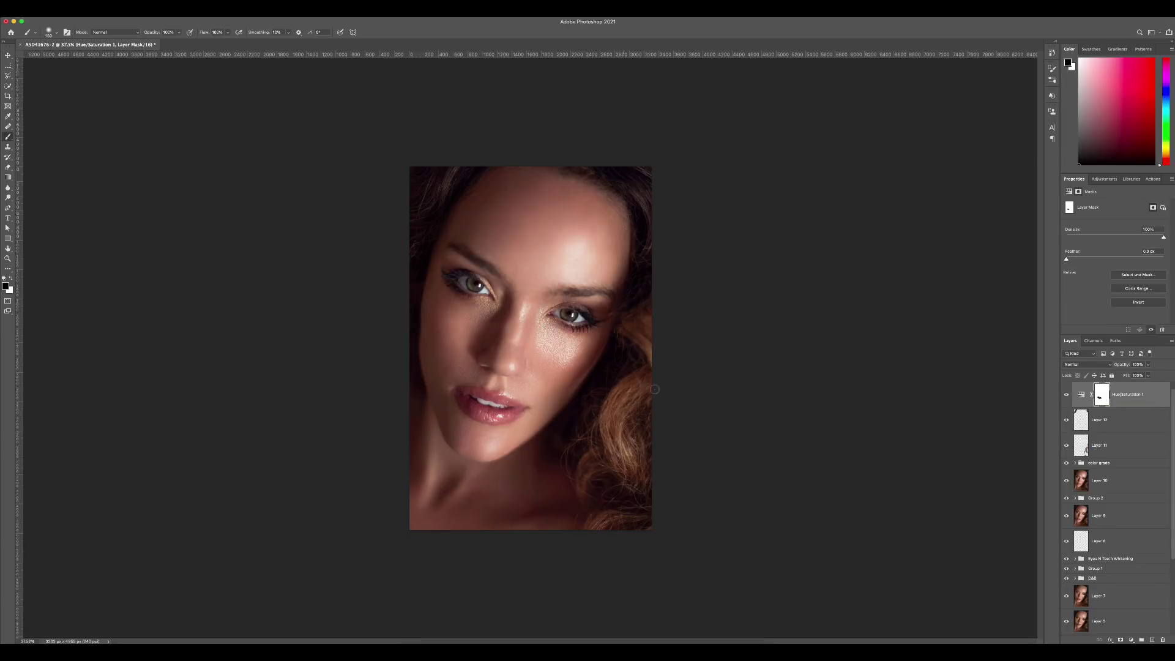
{"action": "key", "text": "ctrl+shift+alt+e"}
{"action": "left_click", "coordinate": [1105, 180]}
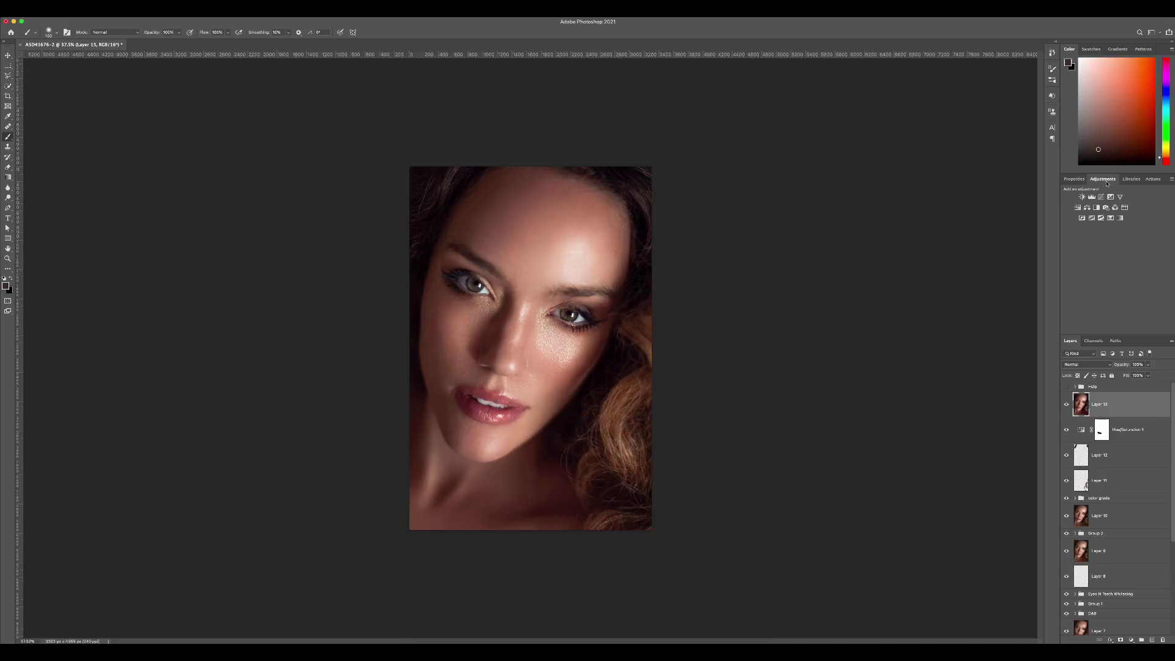
{"action": "scroll", "coordinate": [512, 369], "scroll_direction": "up", "scroll_amount": 3}
- Add a red Gradient Map 2 for the lips with its mask inverted to black
{"action": "left_click", "coordinate": [498, 446], "text": "alt"}
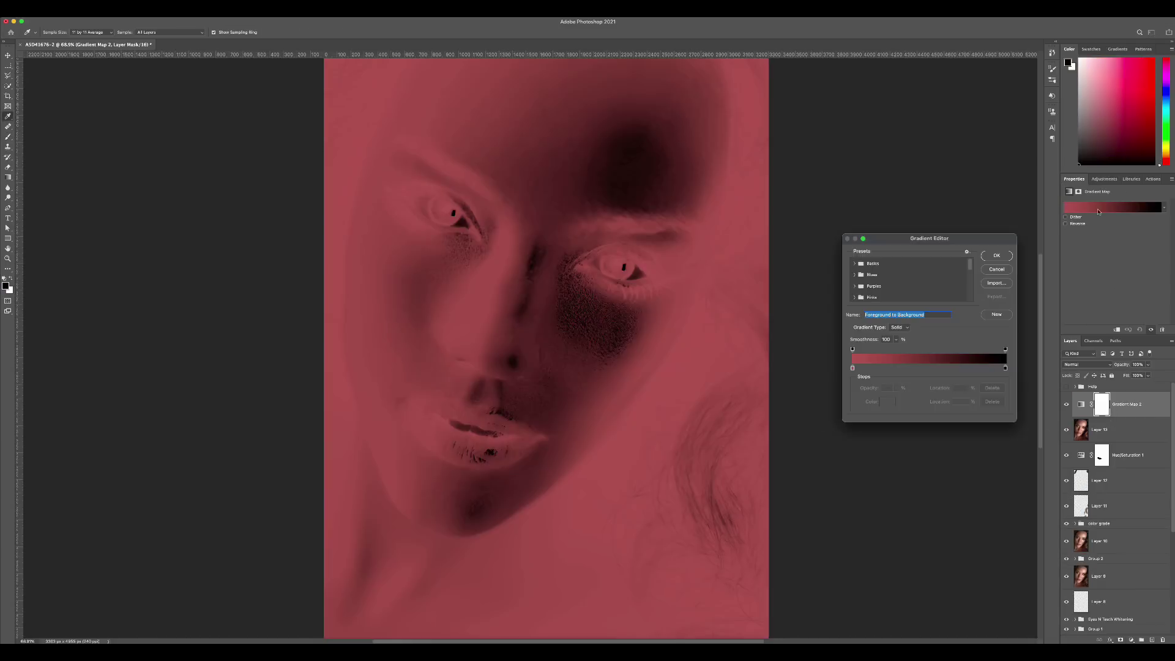
{"action": "left_click", "coordinate": [865, 275]}
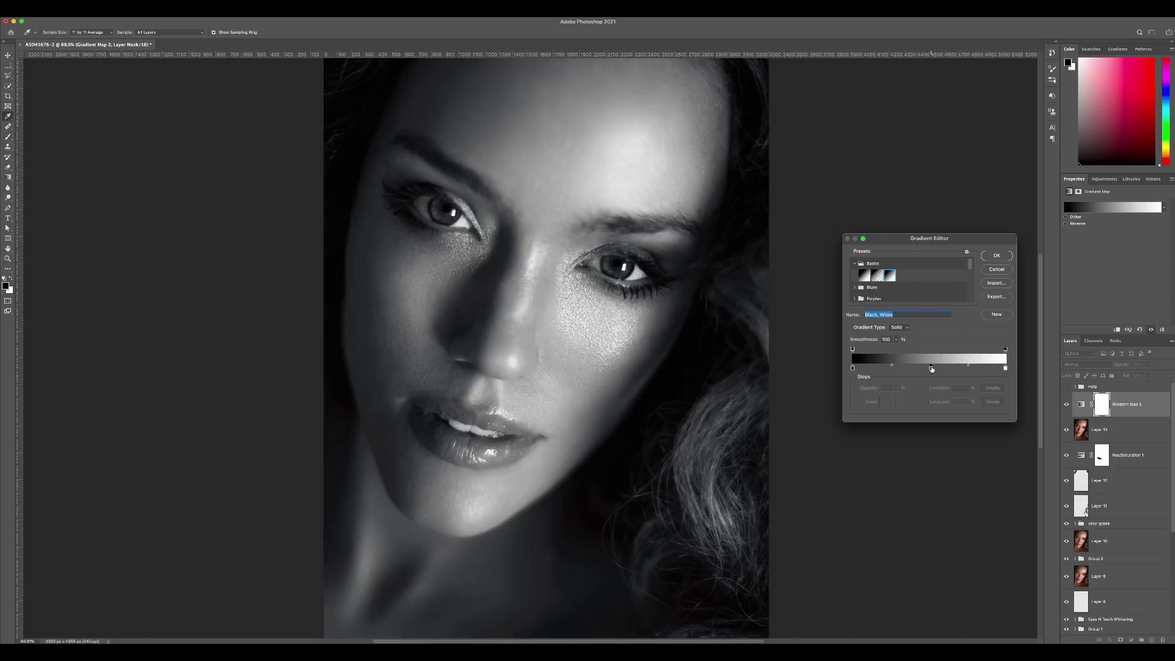
{"action": "left_click", "coordinate": [931, 369]}
{"action": "left_click", "coordinate": [996, 255]}
{"action": "key", "text": "b"}
{"action": "key", "text": "ctrl+i"}
{"action": "key", "text": "x"}
- Paint the dark red colour onto the upper and lower lips, including the corners
{"action": "left_click_drag", "start_coordinate": [466, 446], "coordinate": [502, 456]}
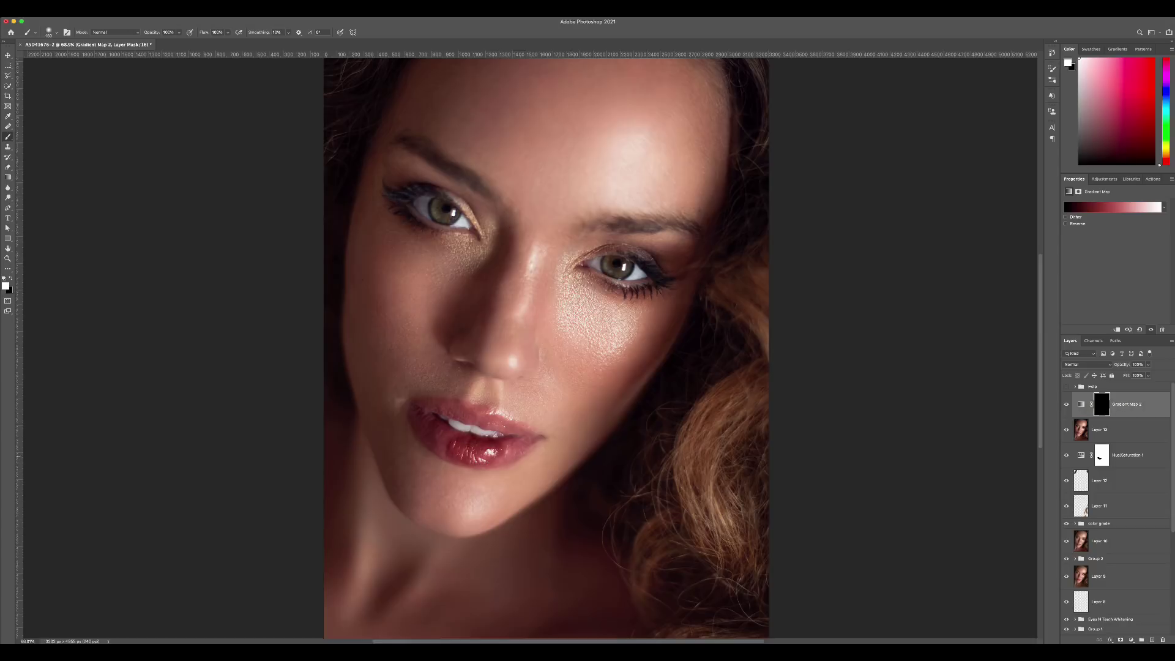
{"action": "scroll", "coordinate": [486, 450], "scroll_direction": "up", "scroll_amount": 3}
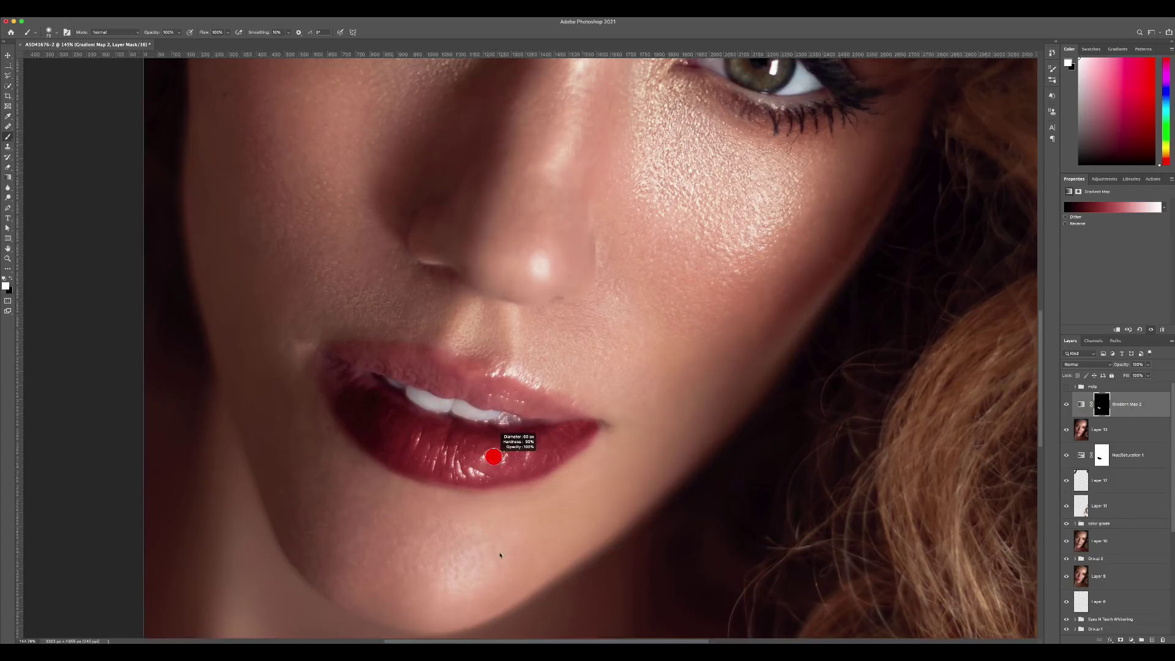
{"action": "left_click_drag", "start_coordinate": [493, 457], "coordinate": [520, 469]}
{"action": "left_click_drag", "start_coordinate": [423, 483], "coordinate": [521, 483]}
{"action": "mouse_move", "coordinate": [588, 429]}
{"action": "left_mouse_down"}
{"action": "mouse_move", "coordinate": [347, 406]}
{"action": "mouse_move", "coordinate": [446, 358]}
{"action": "left_mouse_up"}
{"action": "mouse_move", "coordinate": [343, 355]}
{"action": "left_mouse_down"}
{"action": "mouse_move", "coordinate": [387, 399]}
{"action": "mouse_move", "coordinate": [561, 421]}
{"action": "mouse_move", "coordinate": [502, 382]}
{"action": "mouse_move", "coordinate": [519, 414]}
{"action": "left_mouse_up"}
{"action": "scroll", "coordinate": [519, 413], "scroll_direction": "up", "scroll_amount": 3}
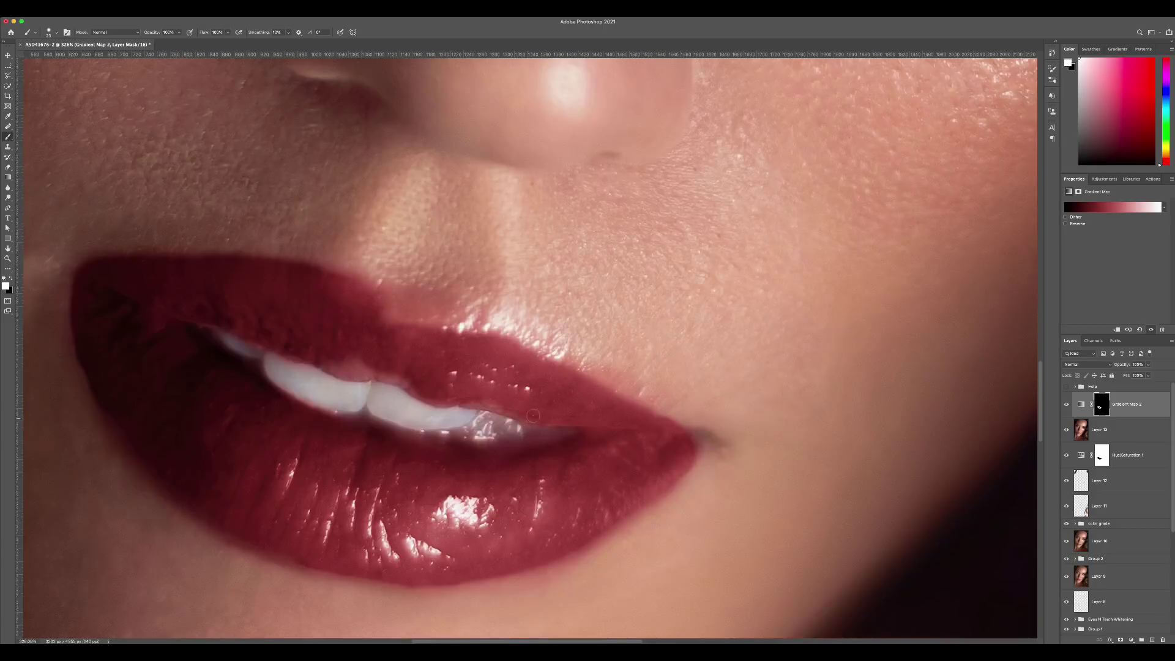
- Clean lip colour spill off the surrounding skin by painting black on the mask
{"action": "right_click", "coordinate": [573, 452]}
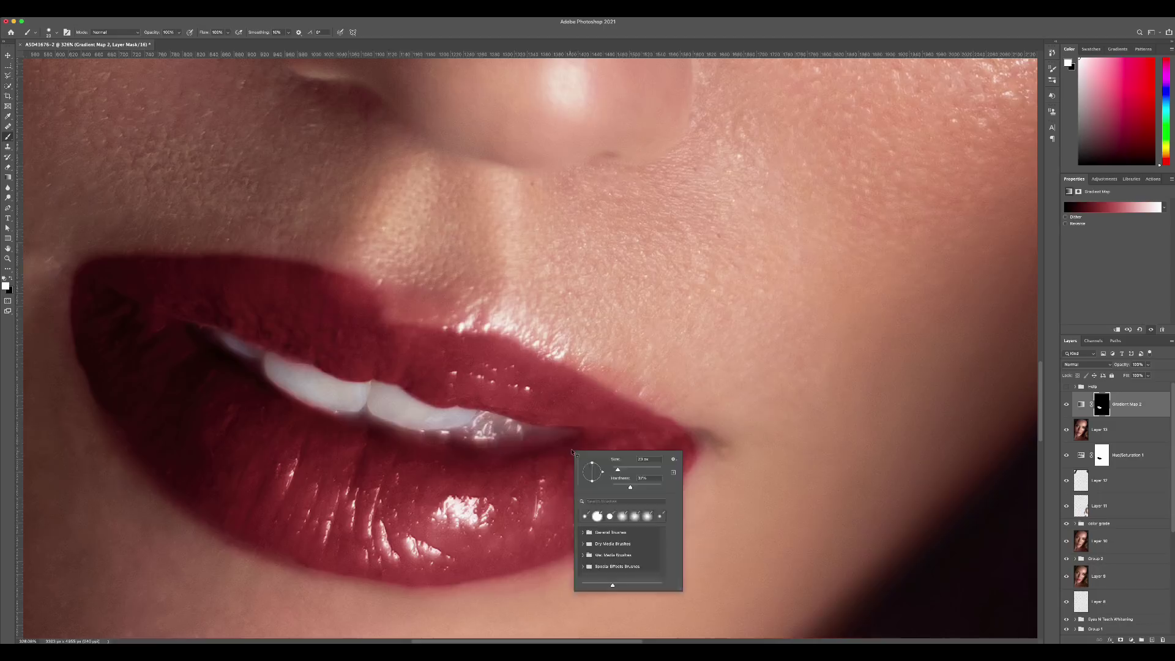
{"action": "key", "text": "Escape"}
{"action": "key", "text": "x"}
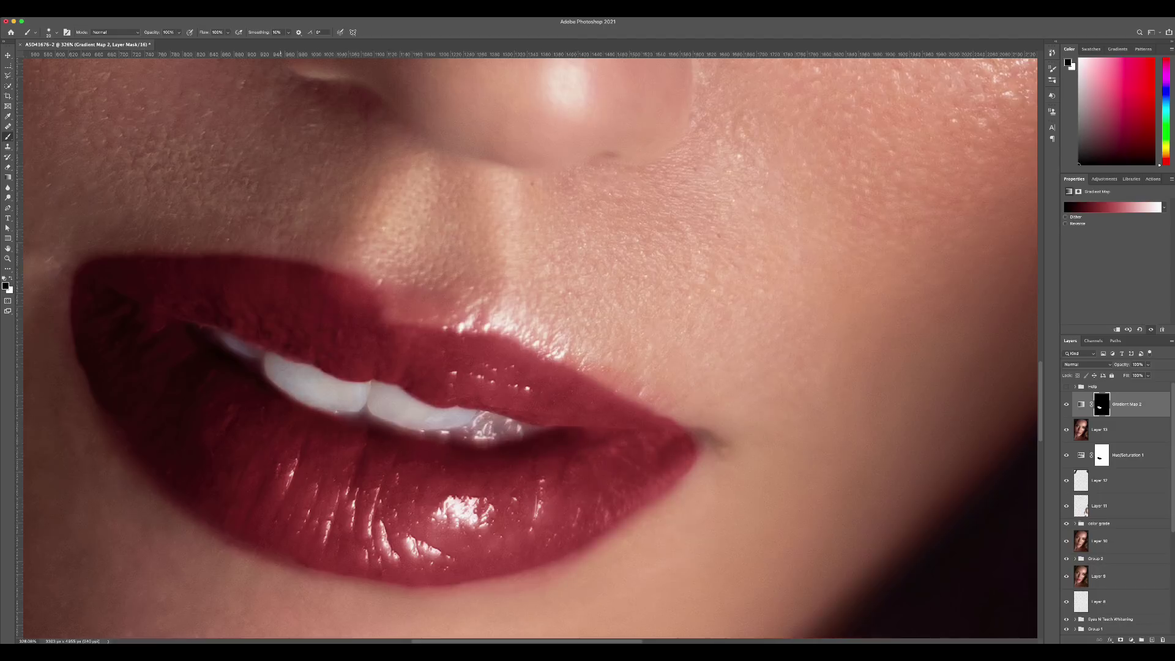
{"action": "scroll", "coordinate": [256, 357], "scroll_direction": "down", "scroll_amount": 3}
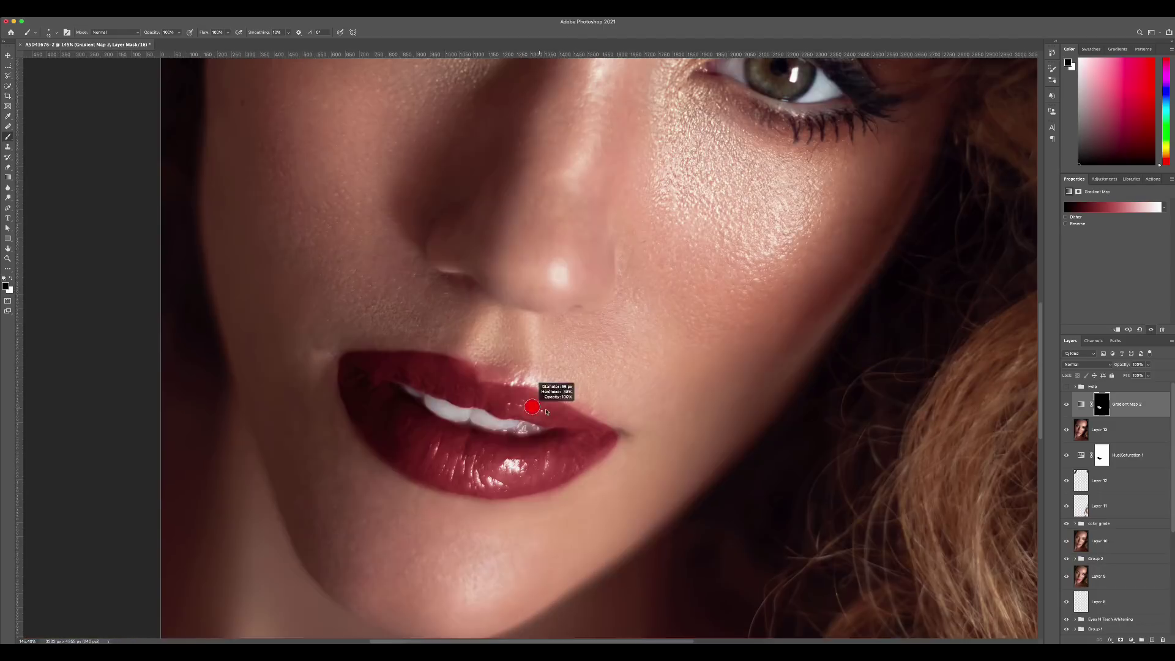
{"action": "key", "text": "x"}
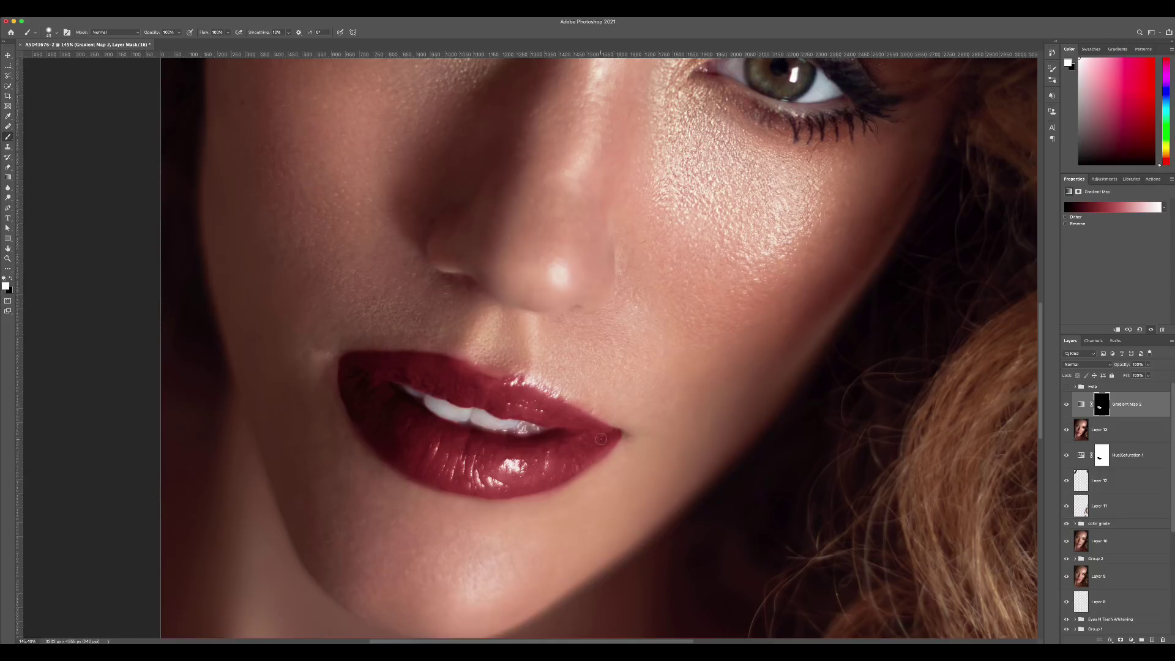
{"action": "key", "text": "x"}
{"action": "key", "text": "x"}
{"action": "key", "text": "x"}
- Add a crimson-magenta colour stop to the middle of the lip Gradient Map's gradient
{"action": "scroll", "coordinate": [548, 441], "scroll_direction": "down", "scroll_amount": 3}
{"action": "left_click", "coordinate": [1113, 209]}
{"action": "double_click", "coordinate": [928, 368]}
{"action": "key", "text": "Escape"}
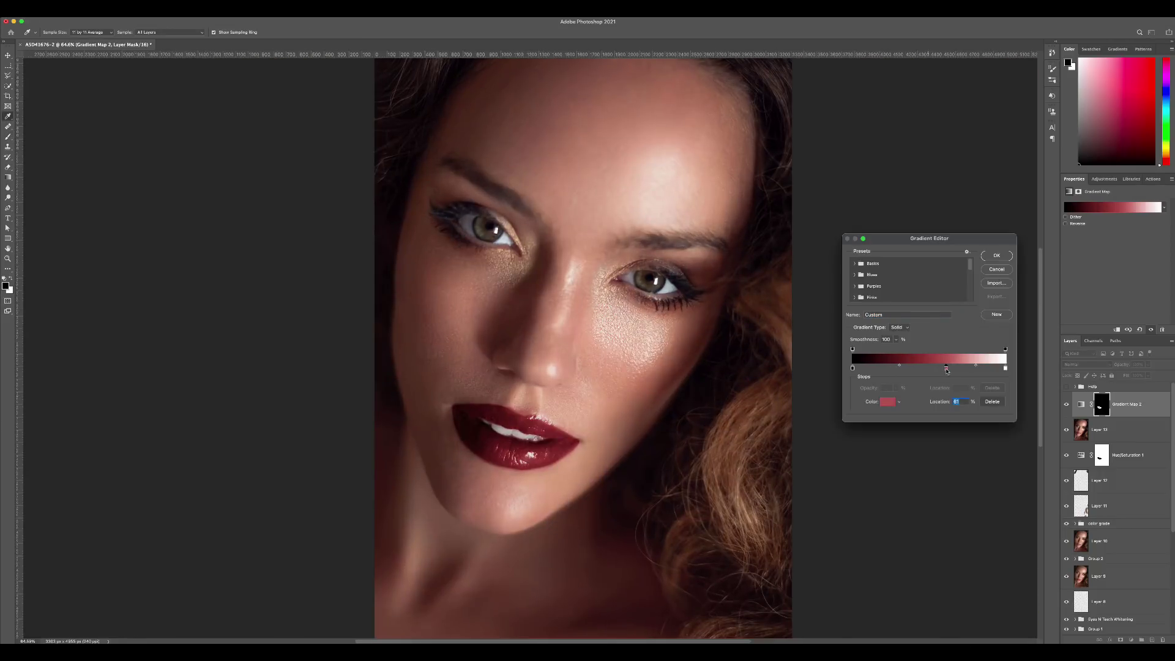
{"action": "left_click", "coordinate": [987, 368]}
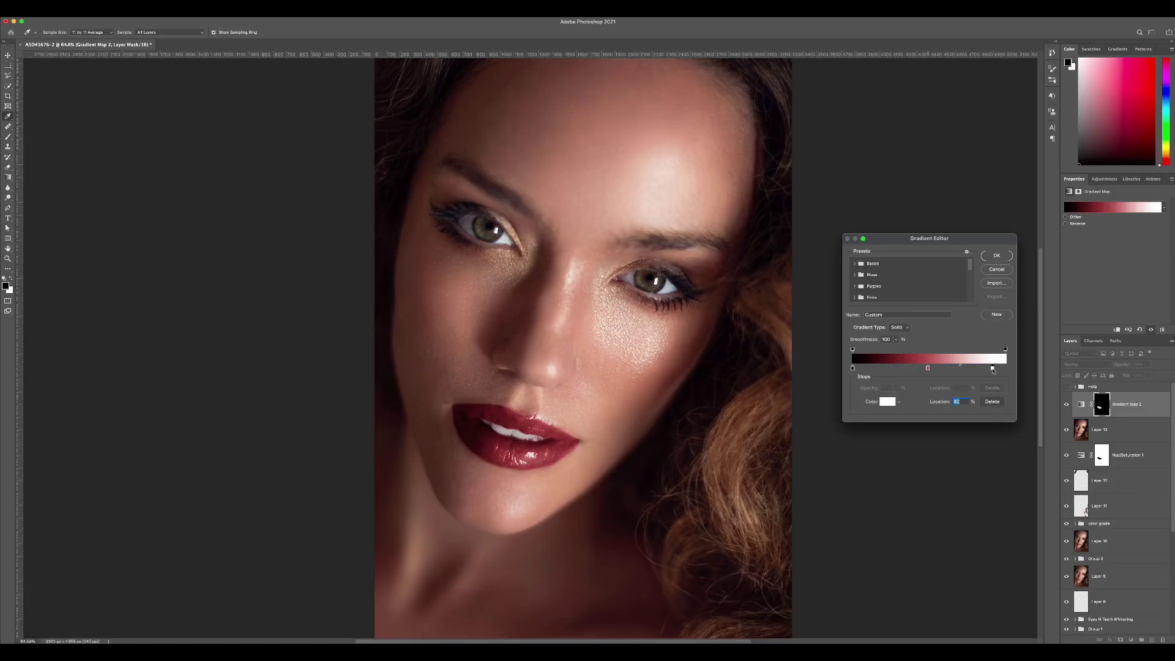
{"action": "double_click", "coordinate": [928, 368]}
{"action": "mouse_move", "coordinate": [830, 425]}
{"action": "left_mouse_down"}
{"action": "mouse_move", "coordinate": [802, 447]}
{"action": "mouse_move", "coordinate": [824, 436]}
{"action": "left_mouse_up"}
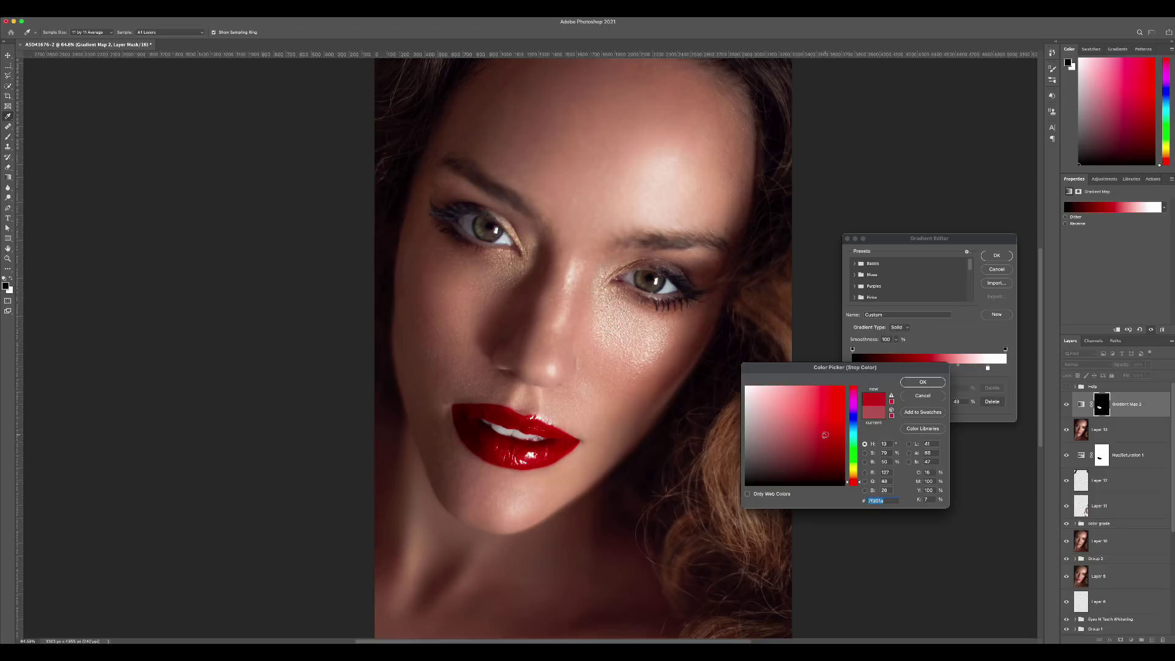
{"action": "mouse_move", "coordinate": [853, 393]}
{"action": "left_mouse_down"}
{"action": "mouse_move", "coordinate": [861, 461]}
{"action": "mouse_move", "coordinate": [859, 388]}
{"action": "left_mouse_up"}
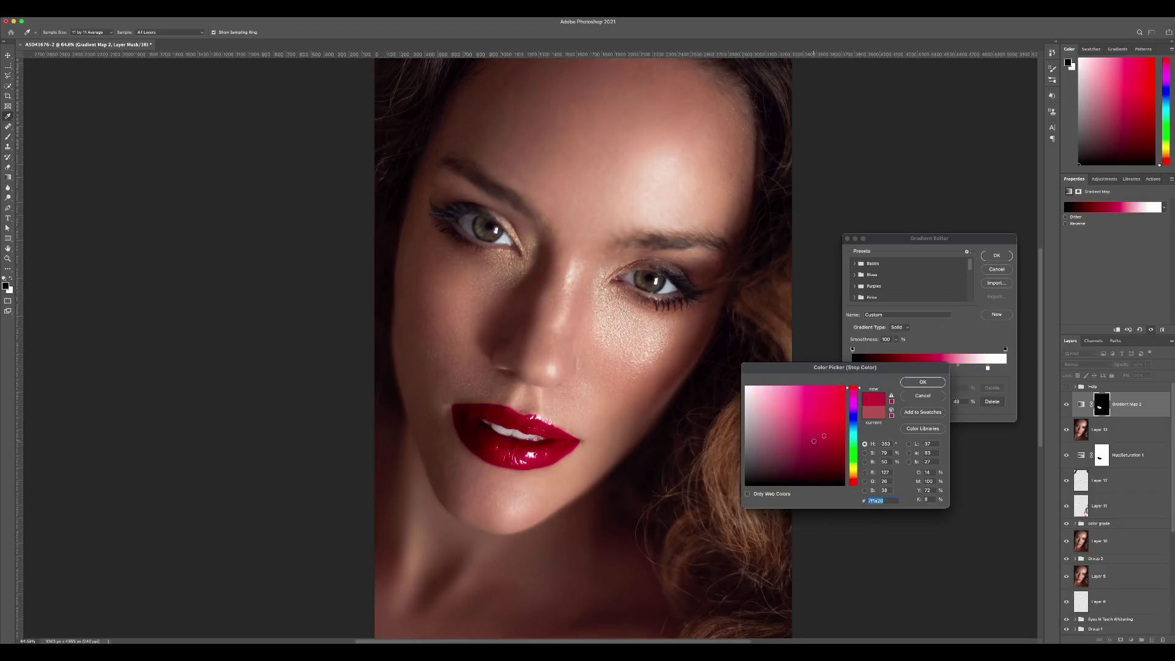
{"action": "left_click", "coordinate": [799, 439]}
{"action": "left_click", "coordinate": [923, 382]}
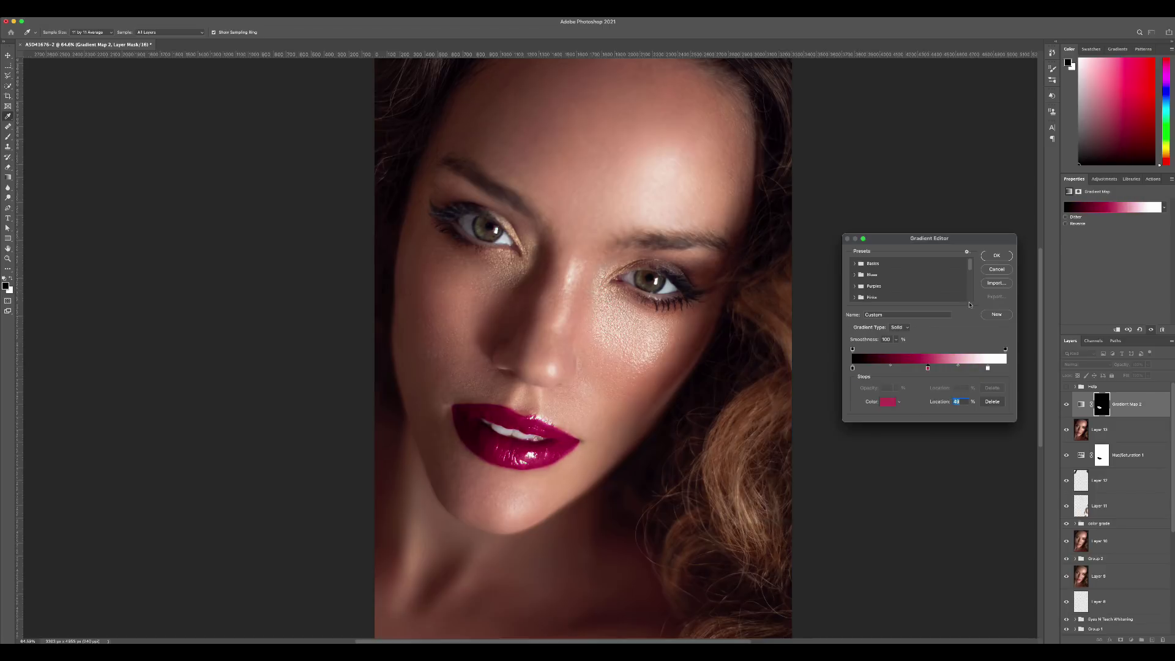
{"action": "left_click", "coordinate": [996, 255]}
- Lower the lip colour layer to 53% opacity and touch up its mask along the upper lip
{"action": "left_click_drag", "start_coordinate": [1122, 365], "coordinate": [1105, 372]}
{"action": "scroll", "coordinate": [579, 436], "scroll_direction": "up", "scroll_amount": 5}
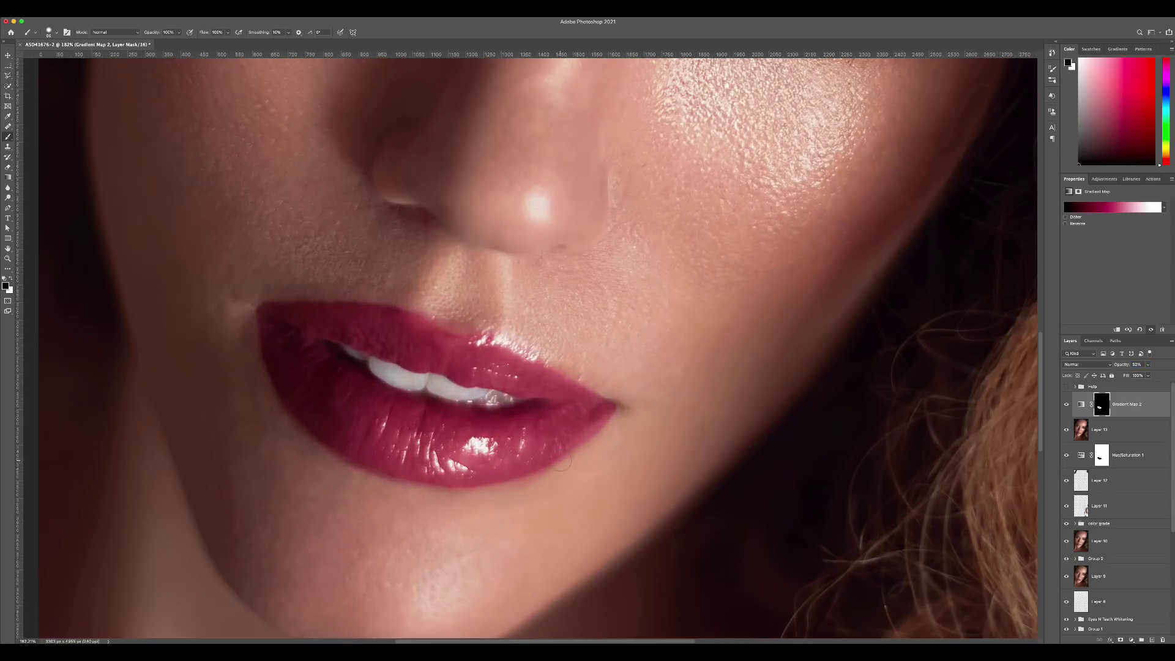
{"action": "key", "text": "x"}
{"action": "key", "text": "x"}
{"action": "left_click_drag", "start_coordinate": [439, 333], "coordinate": [460, 332]}
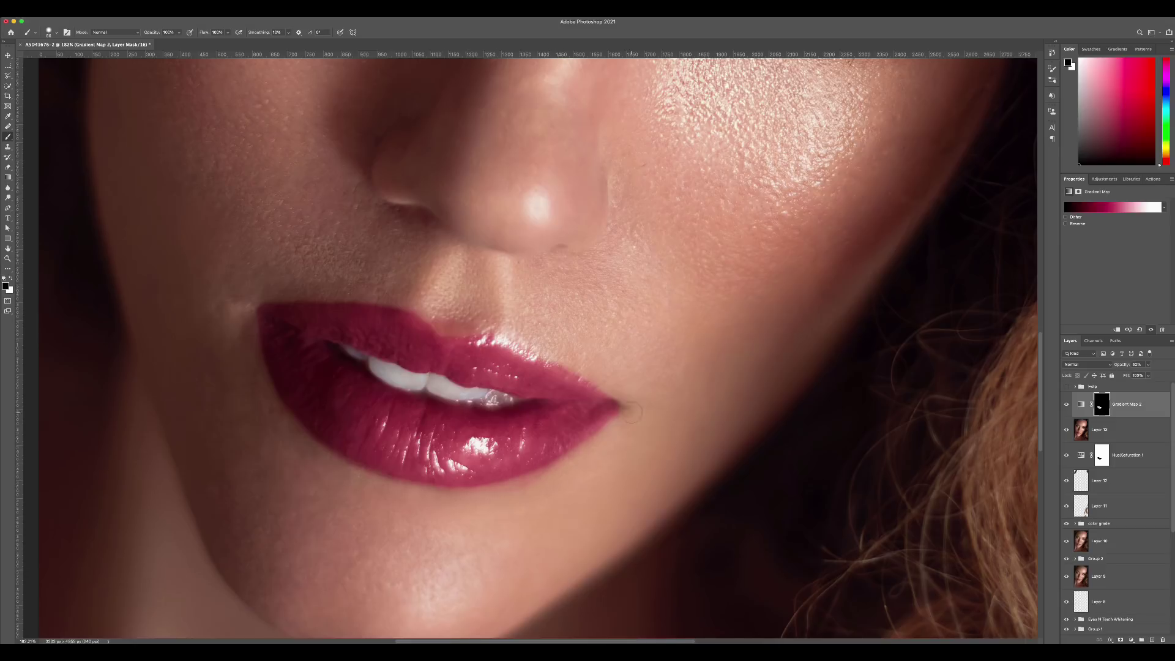
{"action": "key", "text": "ctrl+0"}
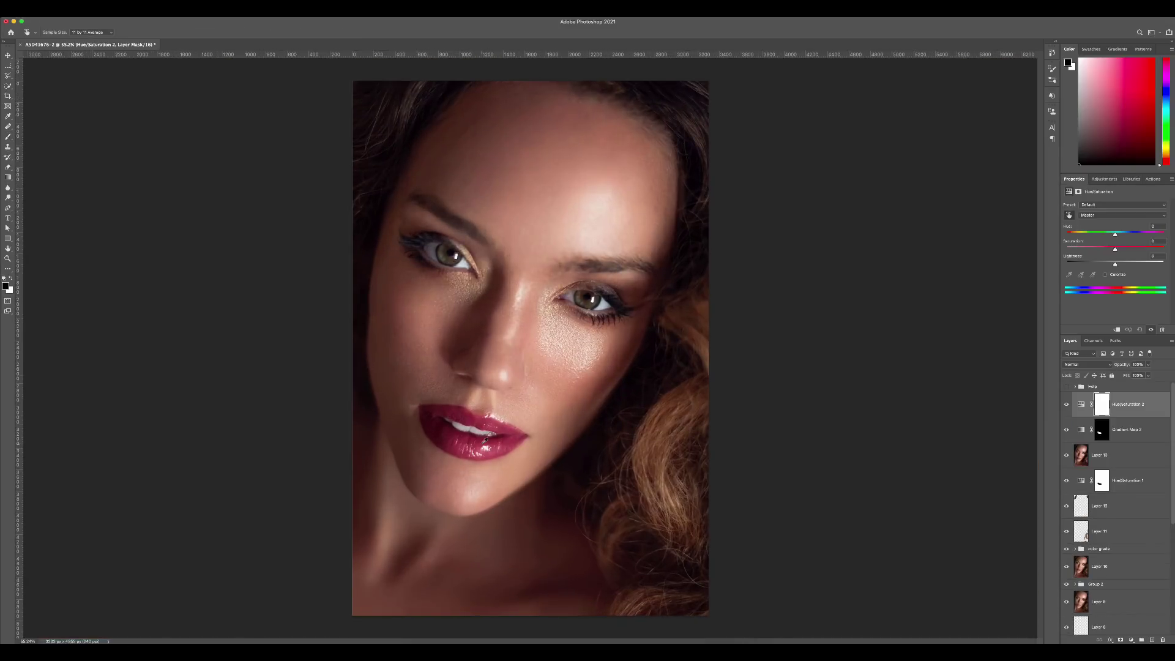
- Add a Hue/Saturation layer toning down Reds, copy the lip mask onto it, and group both layers
{"action": "left_click_drag", "start_coordinate": [1115, 247], "coordinate": [1105, 251]}
{"action": "left_click_drag", "start_coordinate": [1101, 432], "coordinate": [1101, 404]}
{"action": "left_click", "coordinate": [596, 202]}
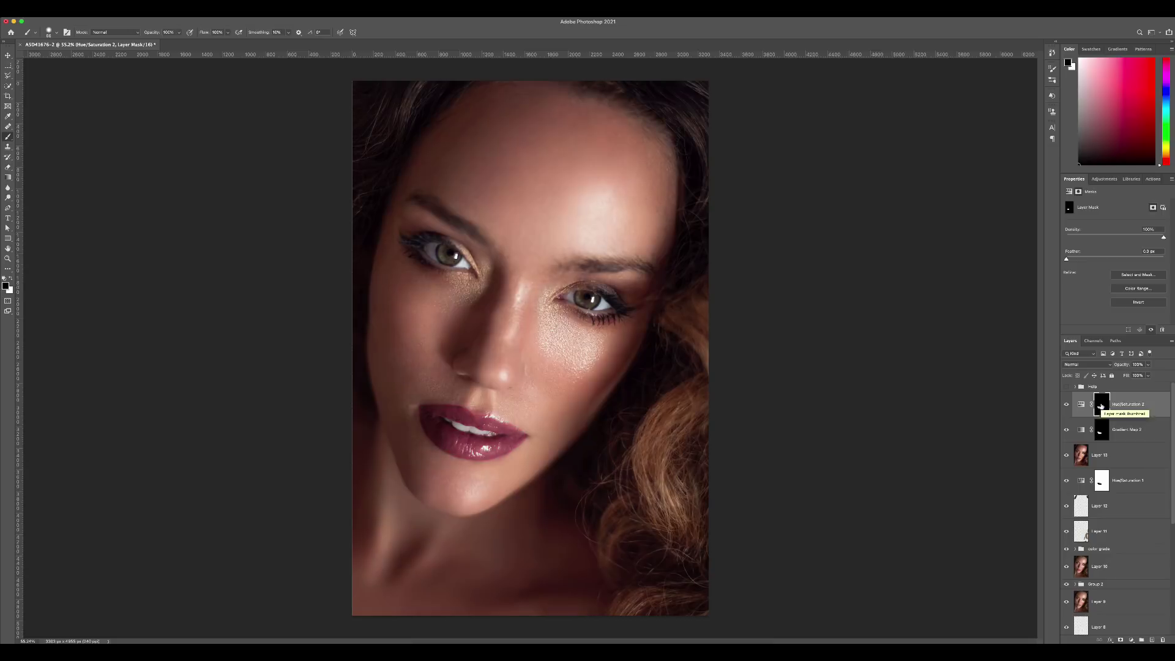
{"action": "key", "text": "b"}
{"action": "left_click", "coordinate": [1123, 215]}
{"action": "left_click", "coordinate": [1115, 266]}
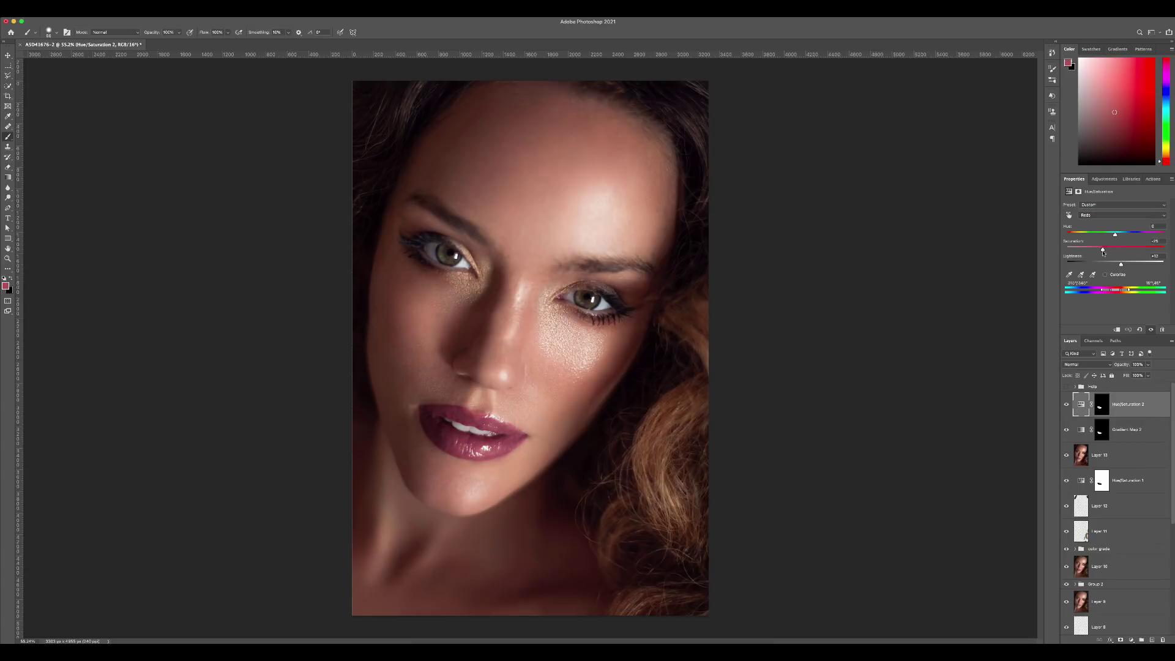
{"action": "left_click", "coordinate": [1127, 429], "text": "shift"}
{"action": "key", "text": "ctrl+g"}
- Name the lip adjustment group 'lips'
{"action": "double_click", "coordinate": [1091, 396]}
{"action": "type", "text": "lips"}
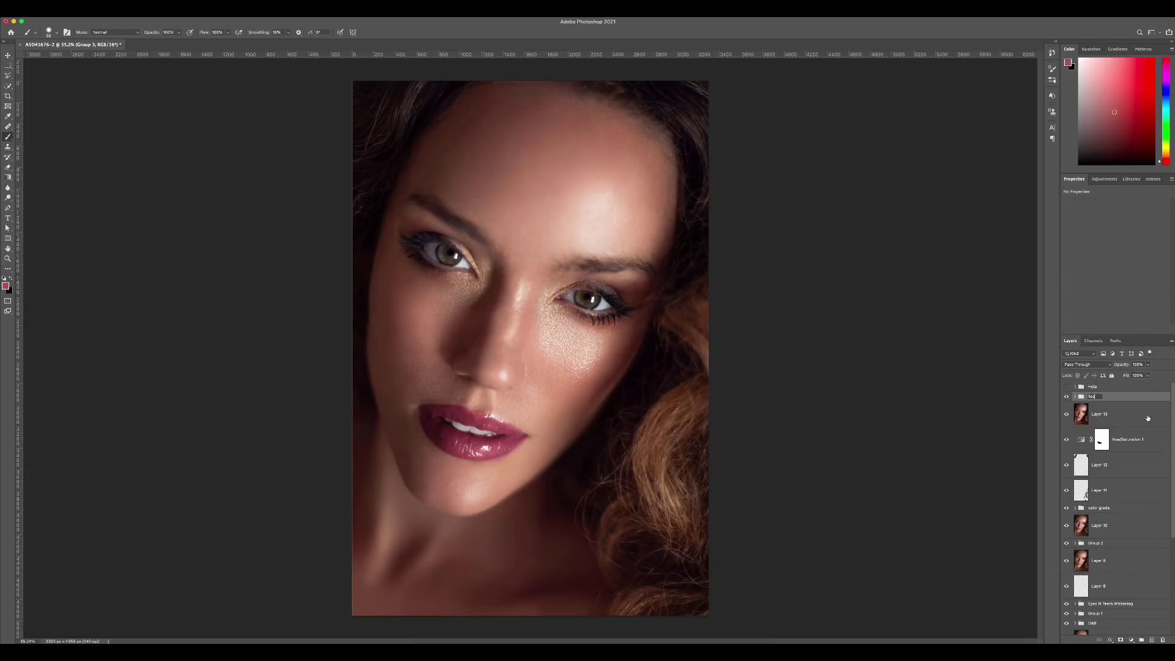
{"action": "key", "text": "Return"}
{"action": "key", "text": "ctrl+minus"}
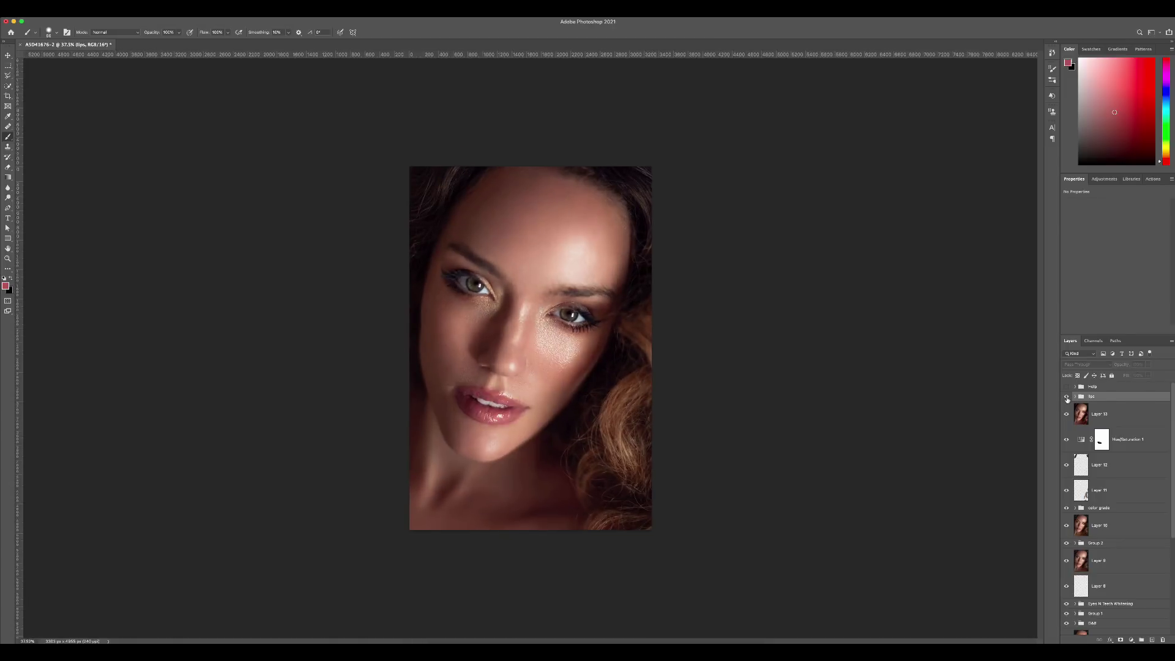
- Run the Rich Tones action at 15% opacity and mask it off the hair on the right
{"action": "key", "text": "F2"}
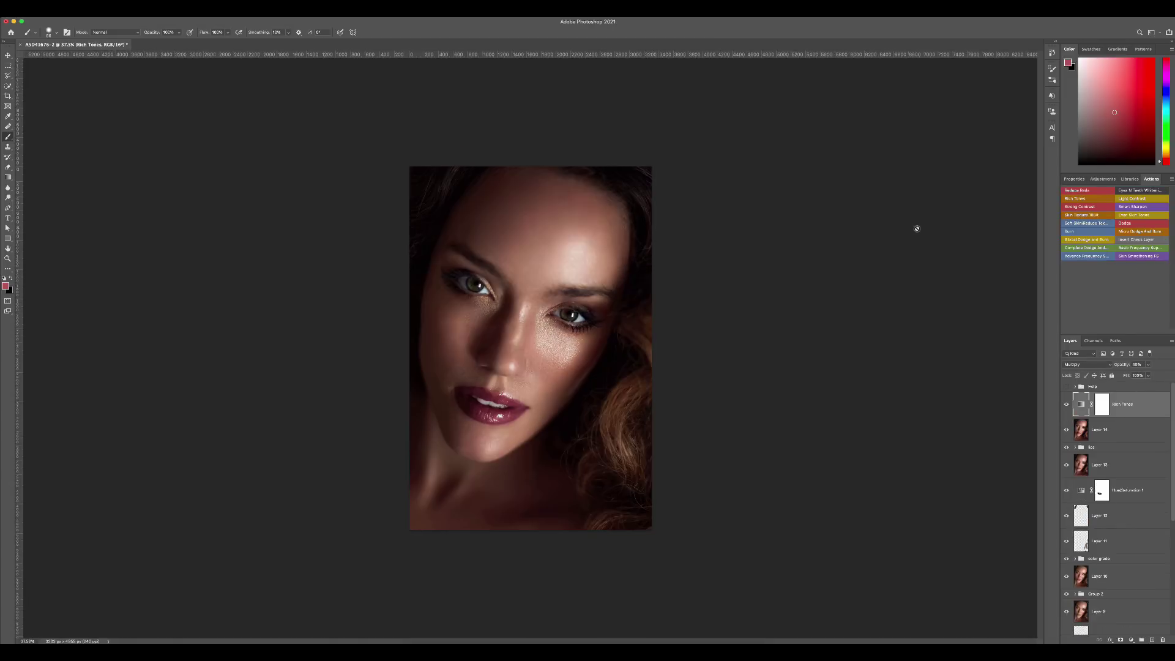
{"action": "left_click", "coordinate": [1137, 364]}
{"action": "type", "text": "15"}
{"action": "left_click", "coordinate": [1102, 404]}
{"action": "key", "text": "d"}
{"action": "key", "text": "x"}
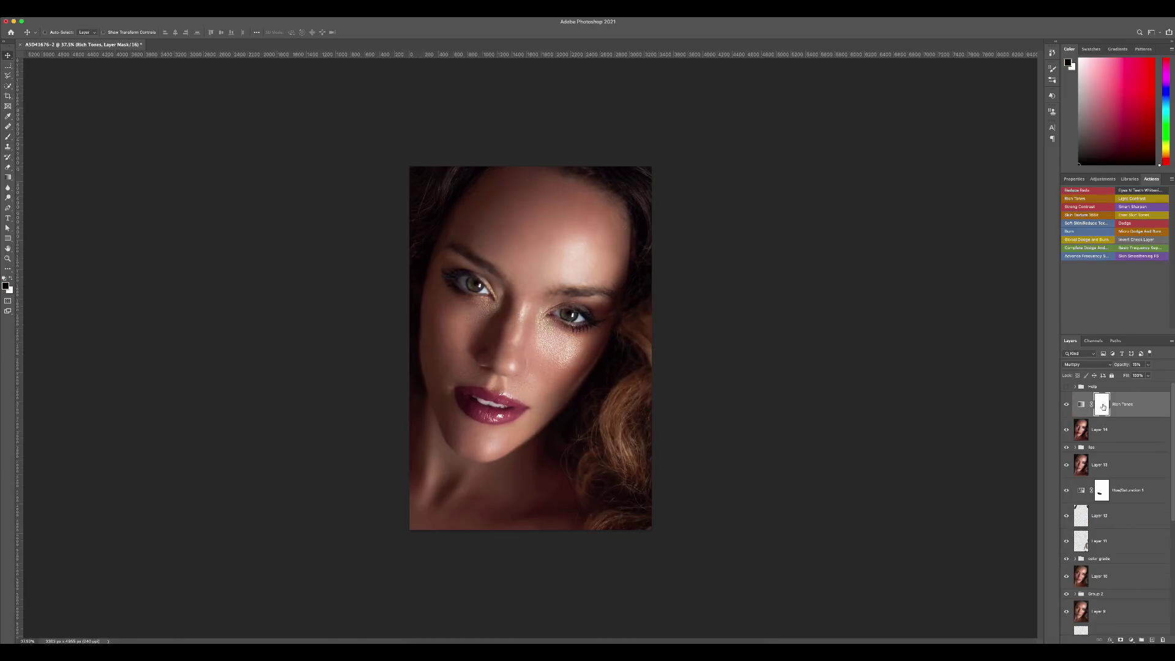
{"action": "left_click_drag", "start_coordinate": [633, 477], "coordinate": [637, 404]}
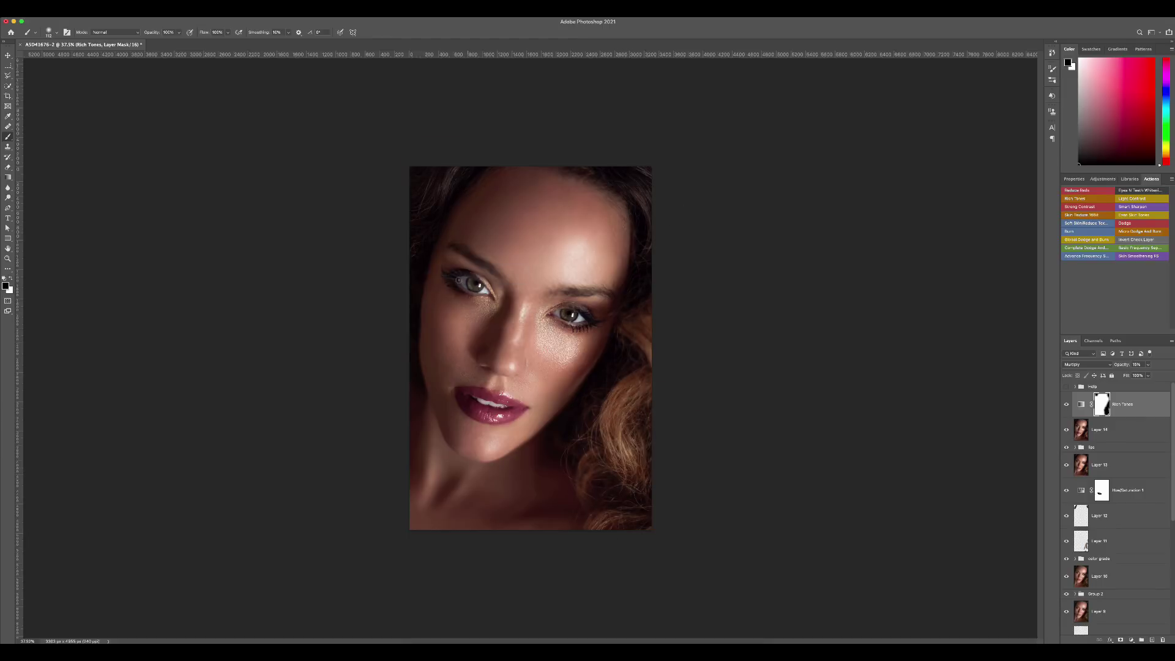
- Apply a Luminar AI portrait pass, adjusting the Face and mouth sliders
{"action": "scroll", "coordinate": [530, 348], "scroll_direction": "down", "scroll_amount": 2}
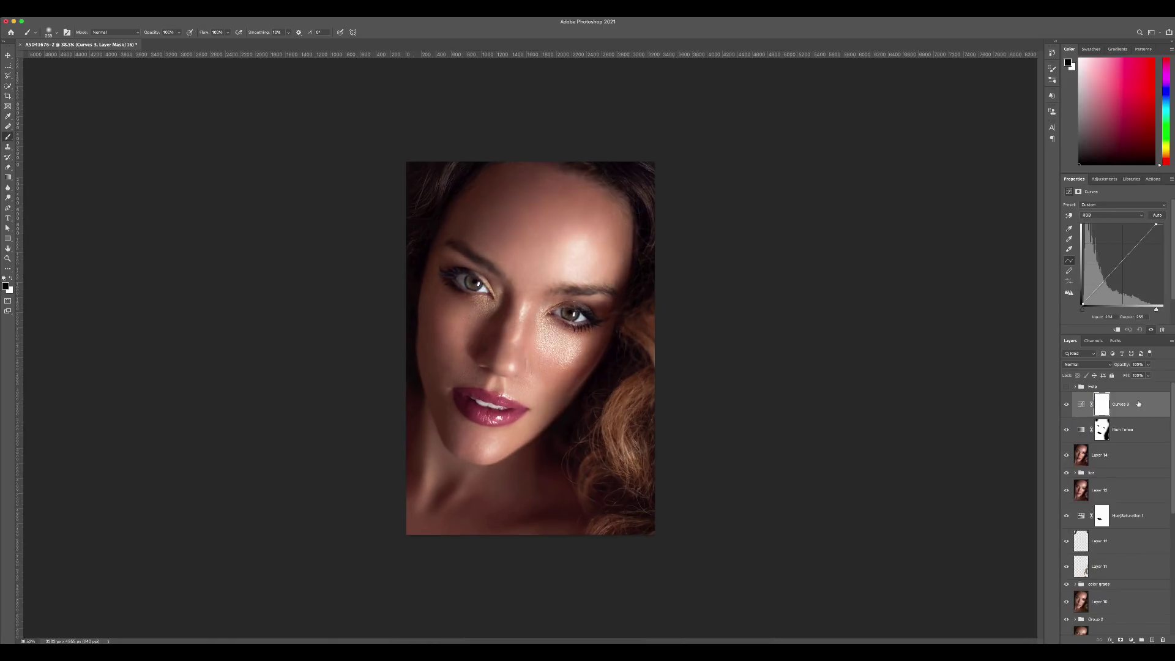
{"action": "left_click", "coordinate": [324, 197]}
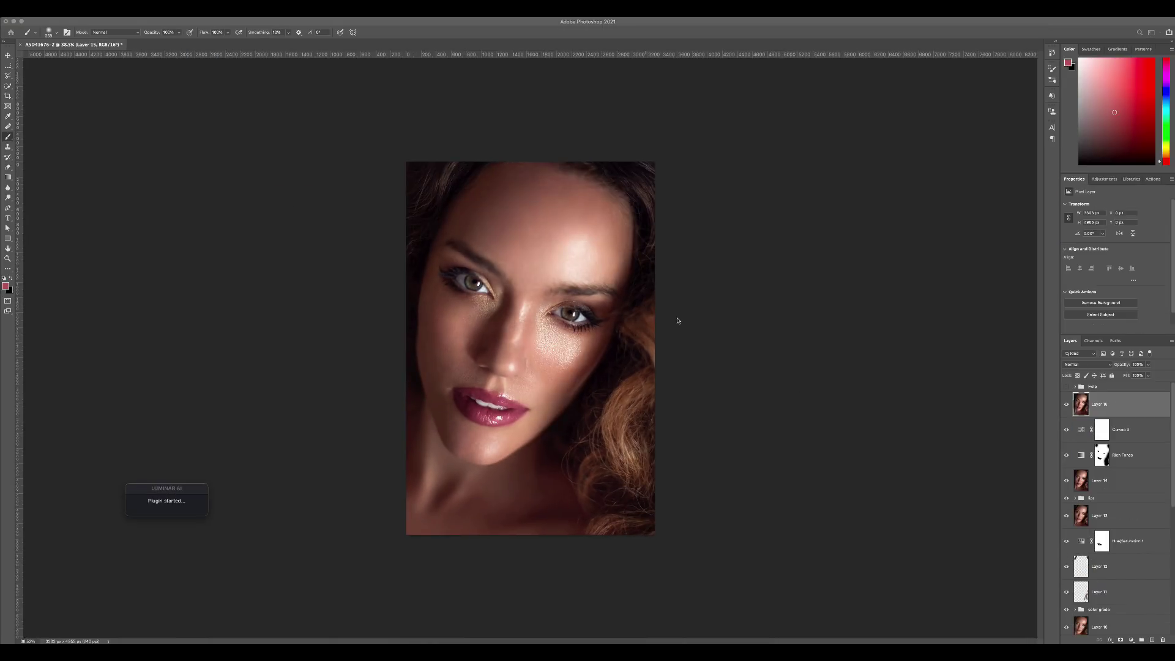
{"action": "scroll", "coordinate": [927, 368], "scroll_direction": "down", "scroll_amount": 10}
{"action": "scroll", "coordinate": [928, 429], "scroll_direction": "down", "scroll_amount": 5}
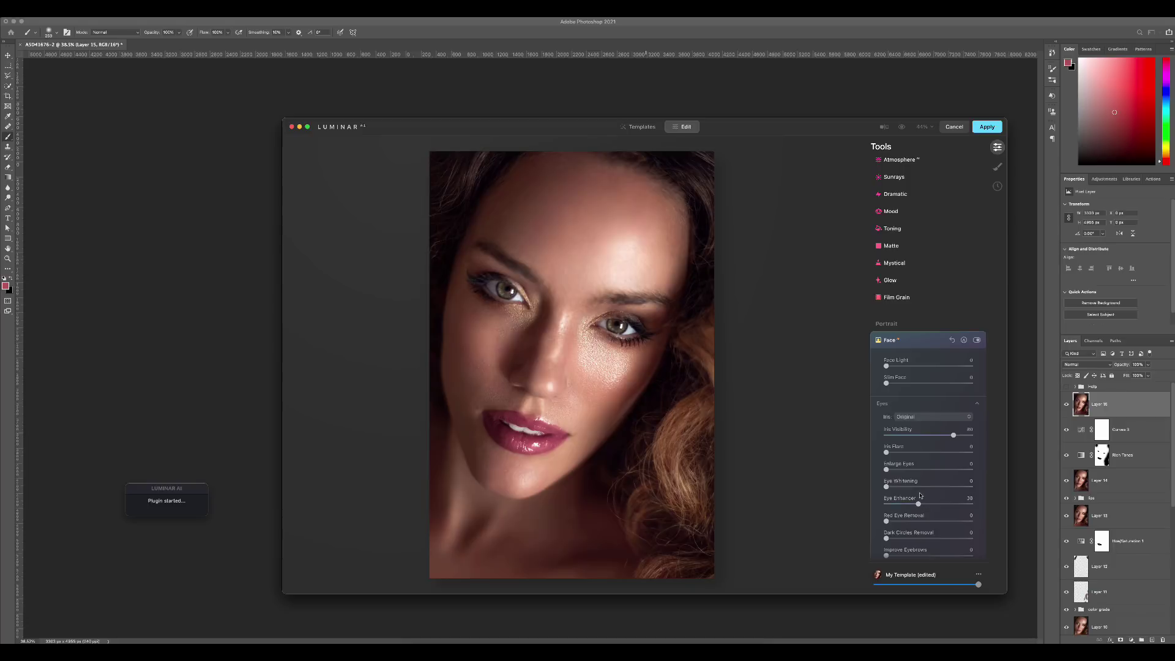
{"action": "scroll", "coordinate": [920, 496], "scroll_direction": "down", "scroll_amount": 2}
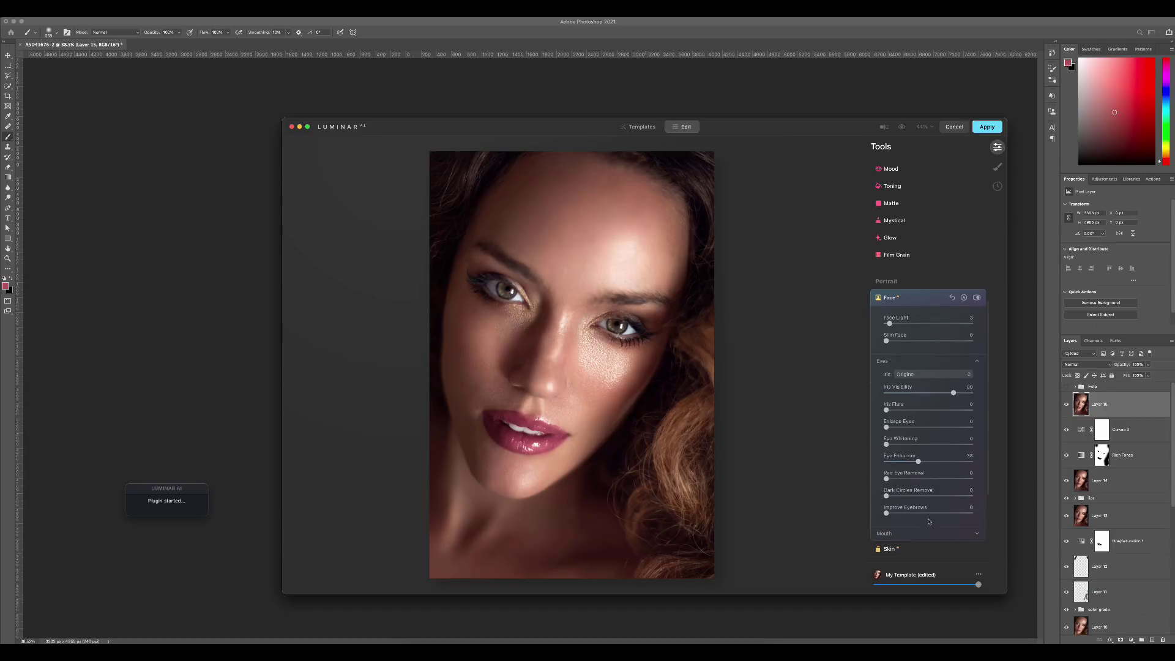
{"action": "scroll", "coordinate": [925, 387], "scroll_direction": "down", "scroll_amount": 1}
{"action": "left_click_drag", "start_coordinate": [886, 513], "coordinate": [890, 513]}
{"action": "left_click", "coordinate": [896, 532]}
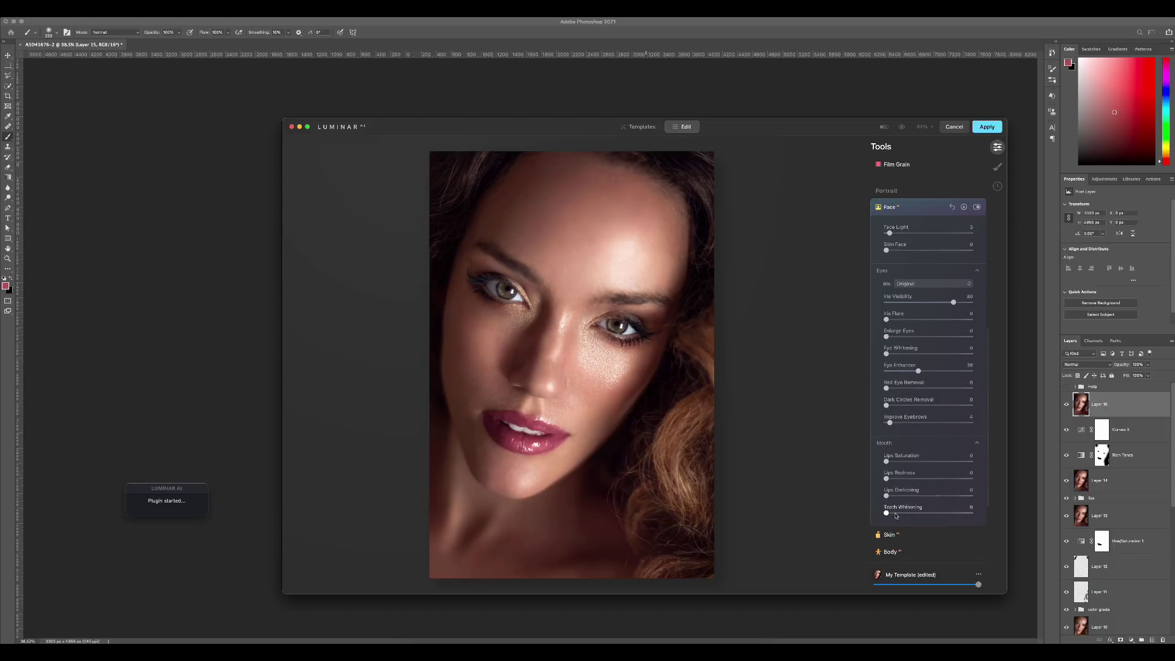
{"action": "key", "text": "Return"}
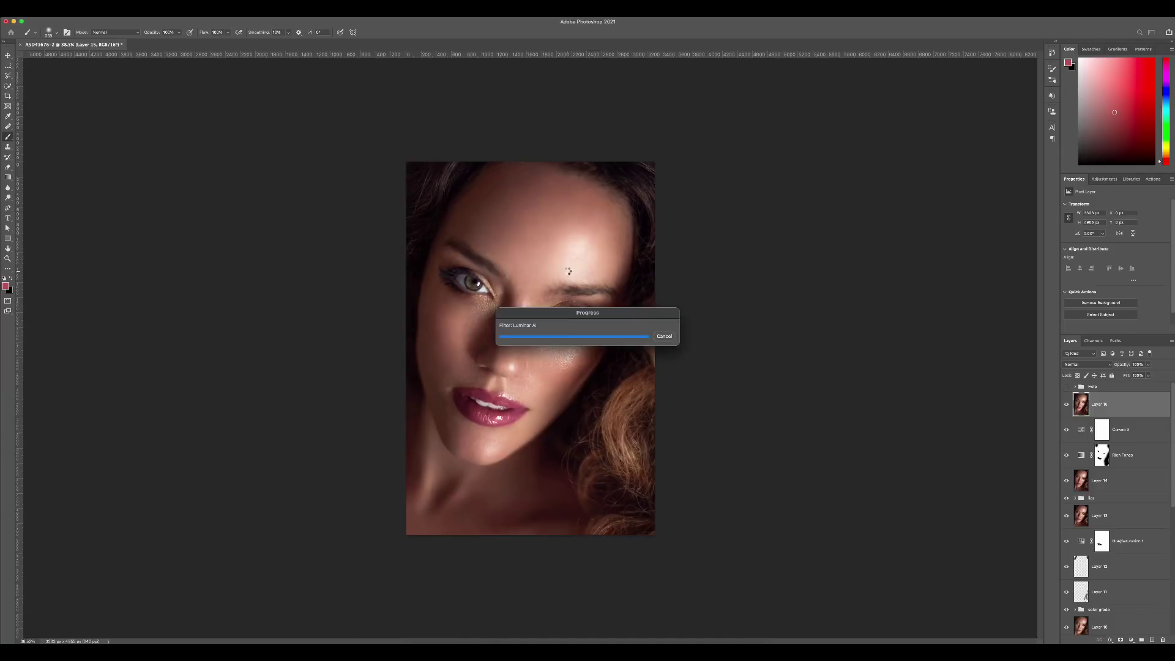